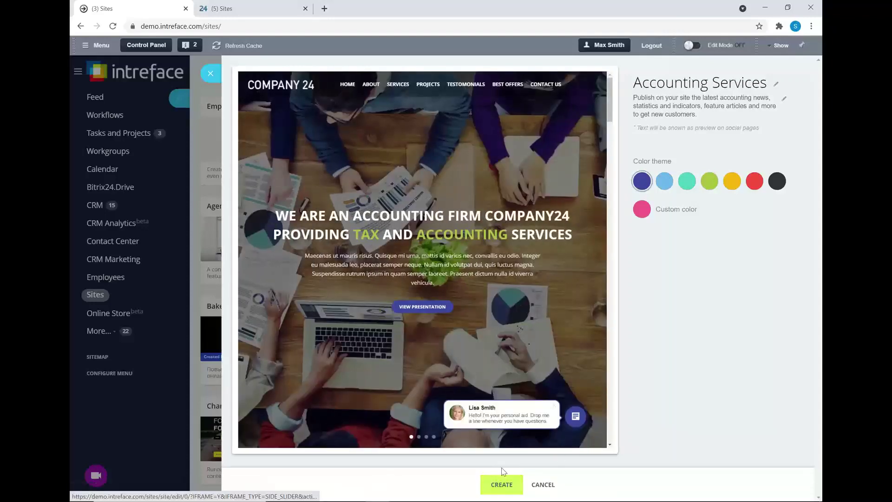
Step: Create a site from the Accounting Services template with the preselected color theme and look over the generated page
click(501, 485)
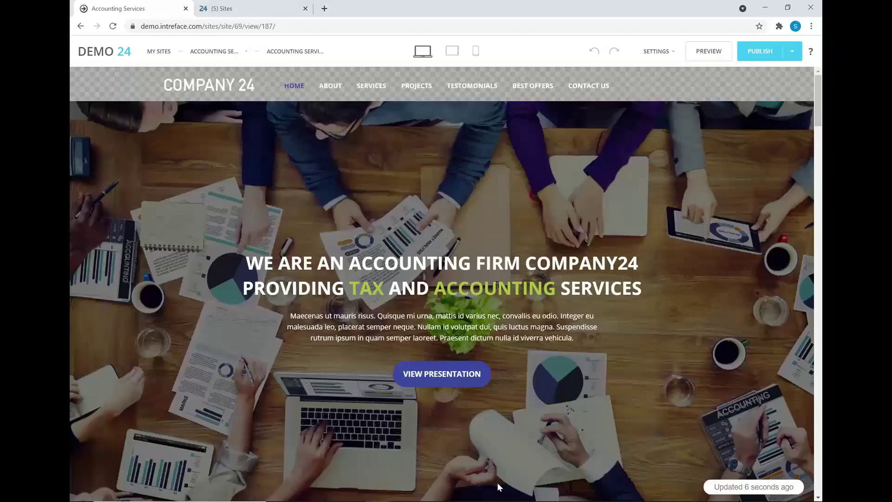
scroll(527, 264, down, 10)
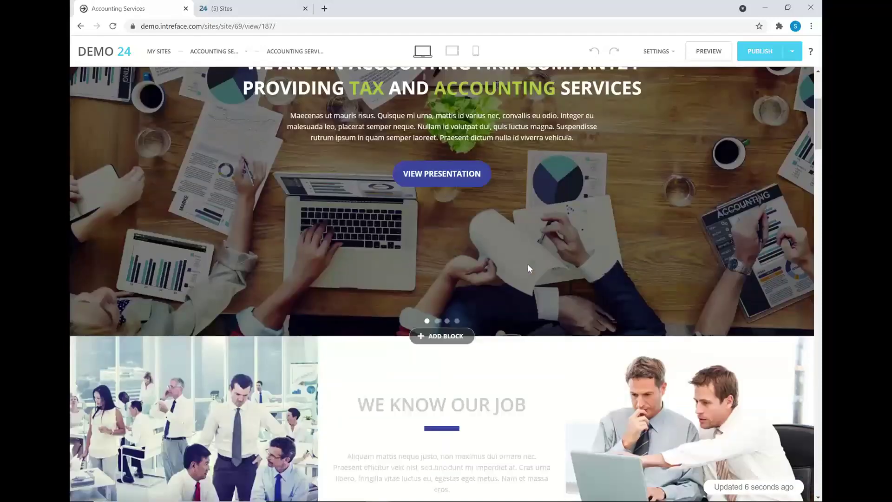
scroll(457, 268, down, 10)
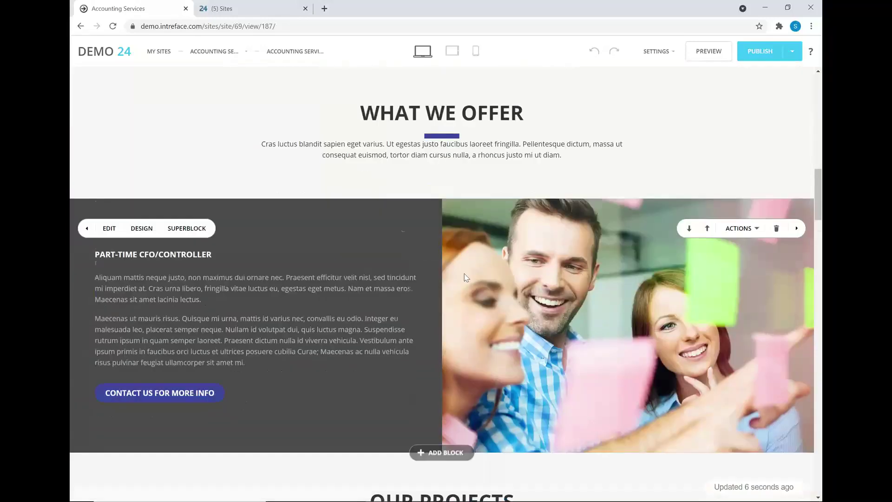
scroll(517, 169, up, 5)
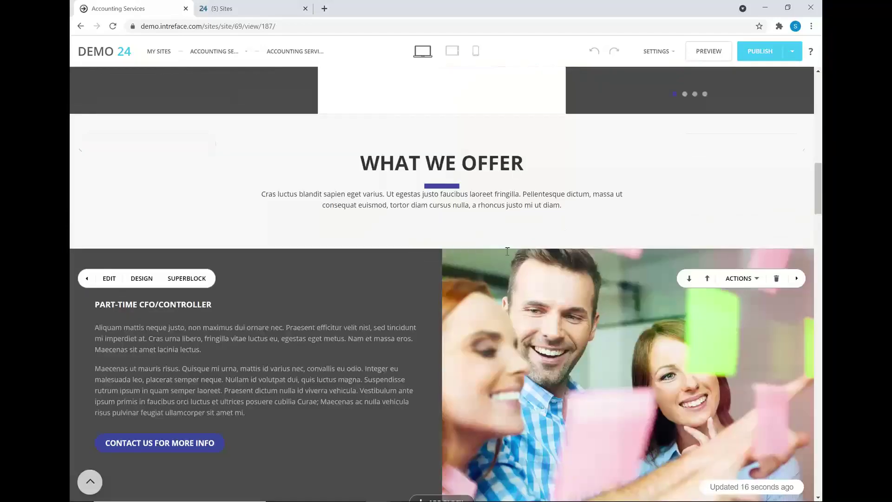
scroll(511, 141, up, 10)
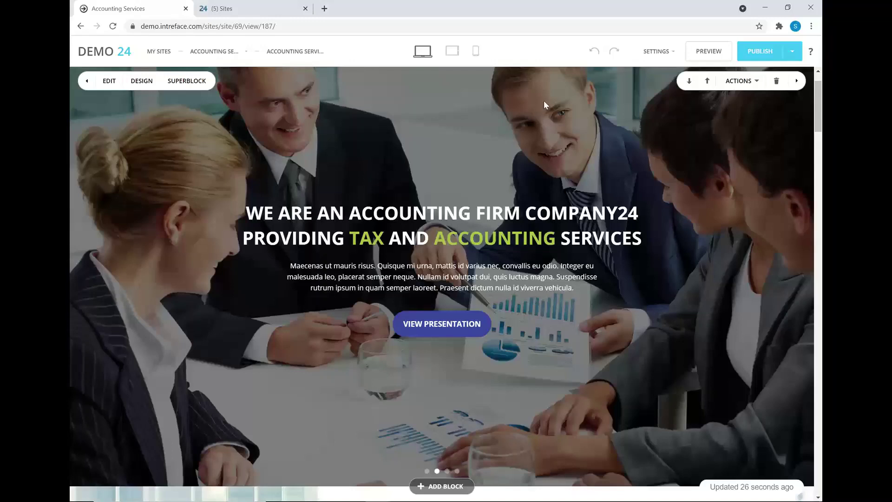
Step: Open the site settings and view the requirements for using an own domain, returning to the site settings without changes
click(670, 52)
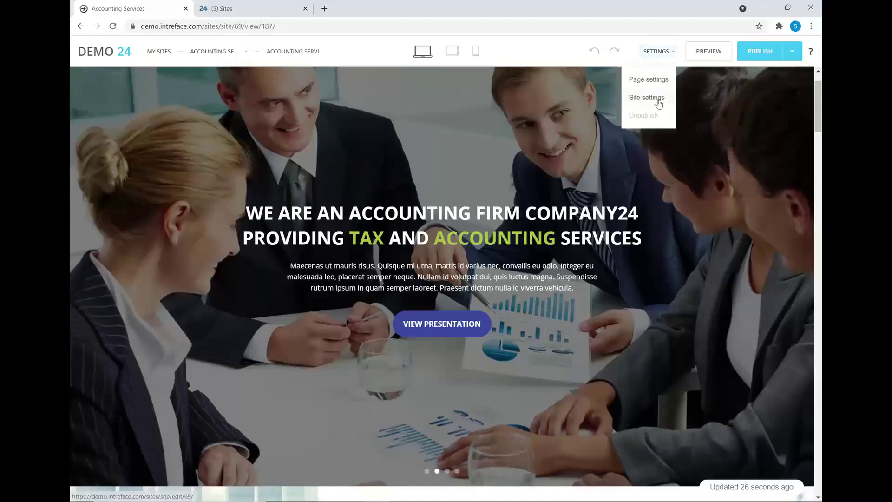
click(657, 102)
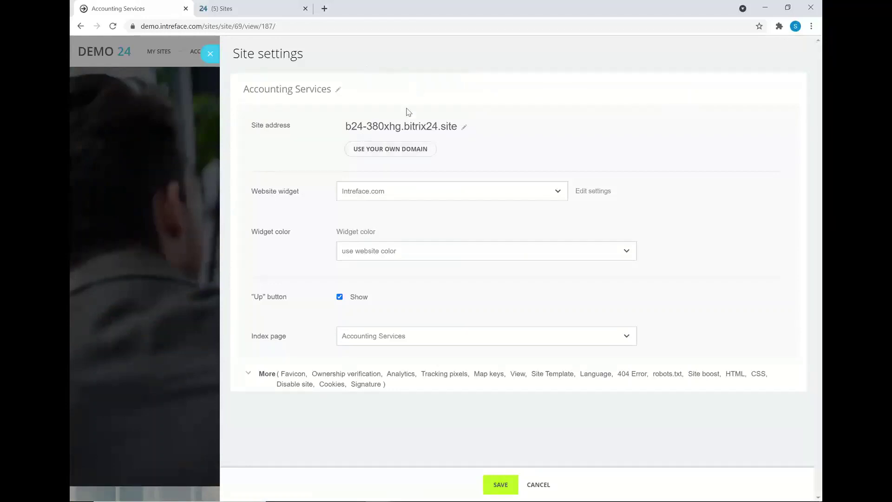
click(396, 150)
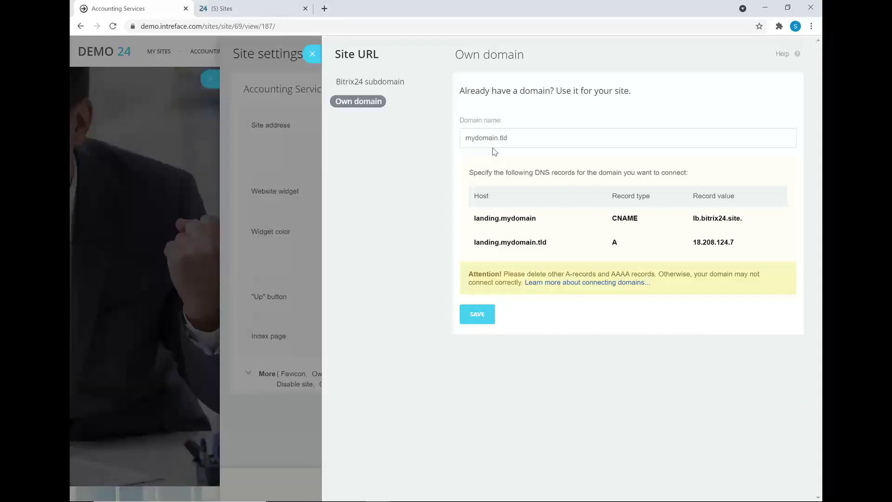
click(312, 54)
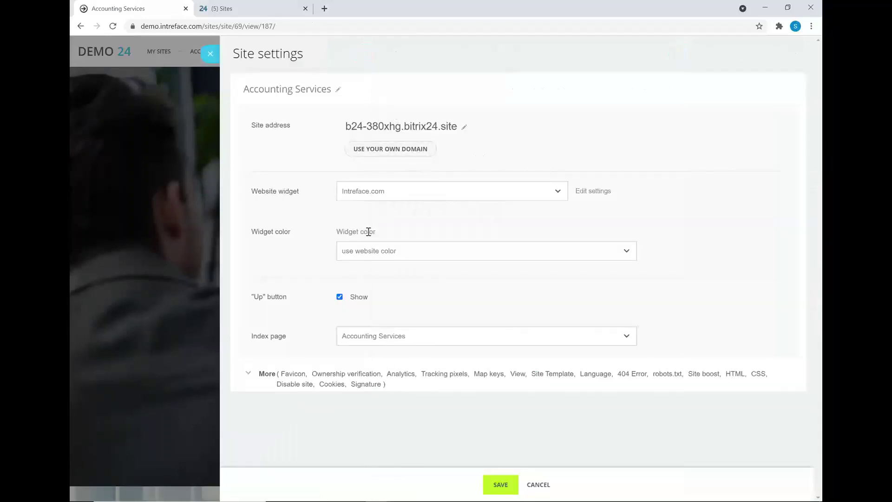
Step: View the available options for the website widget and the widget color without changing either selection
click(418, 192)
click(418, 193)
click(409, 191)
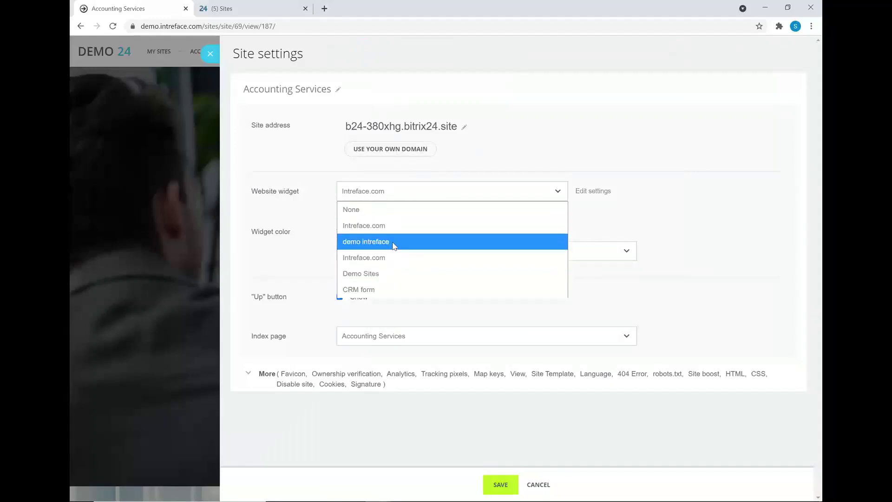
click(687, 267)
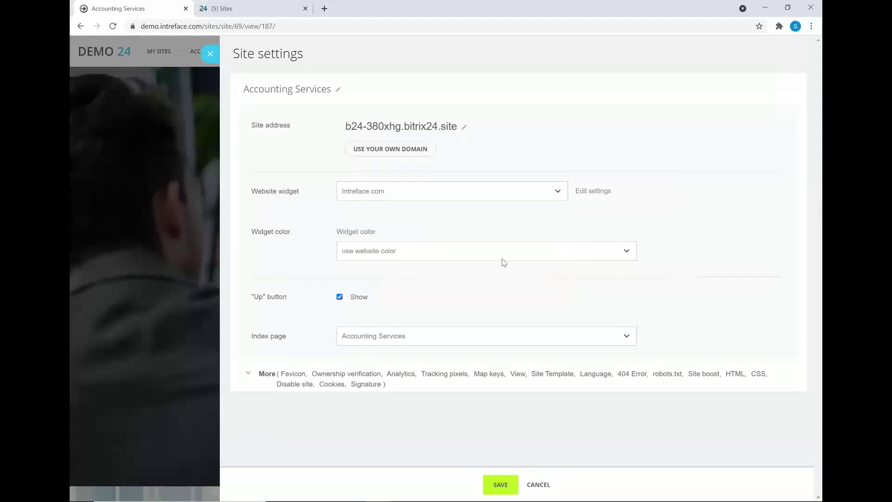
click(460, 250)
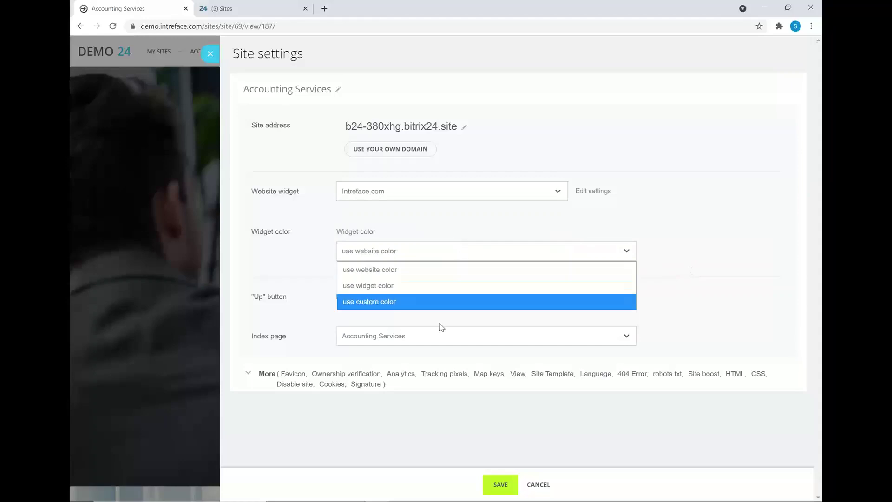
click(679, 285)
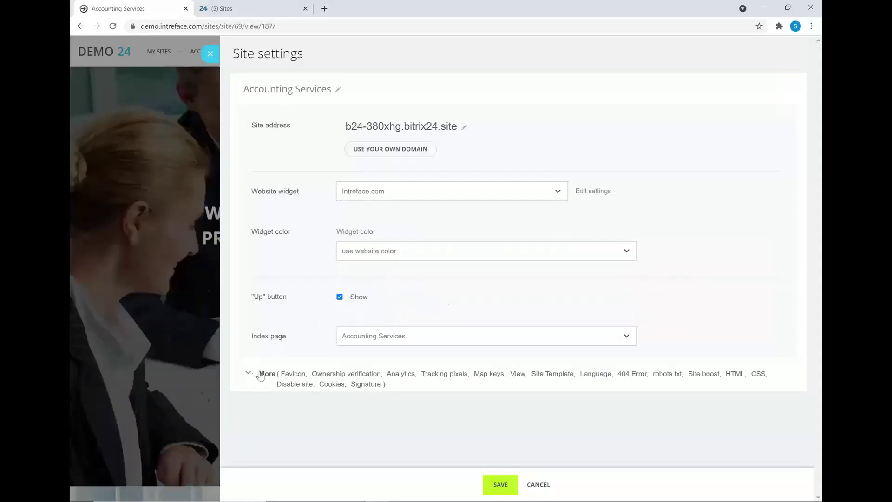
Step: Review the additional site settings, including the fields for Google Analytics, and close the site settings without saving
click(265, 373)
scroll(325, 287, down, 4)
scroll(325, 287, down, 2)
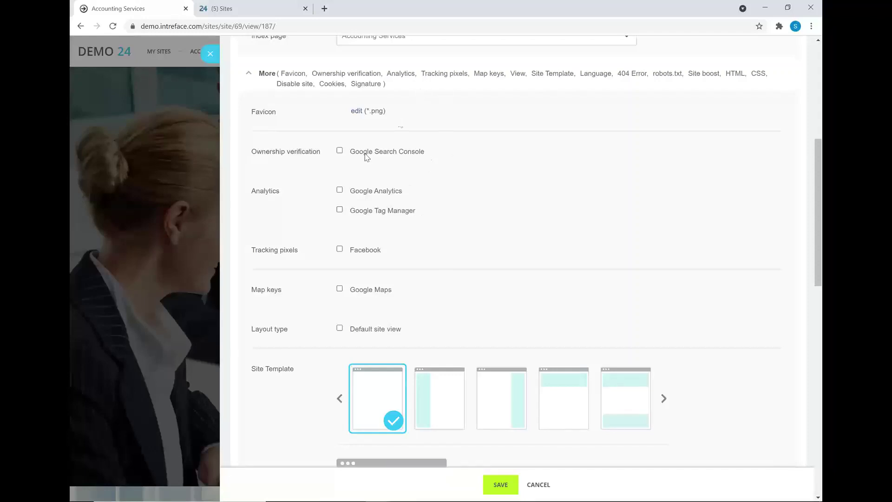
click(340, 190)
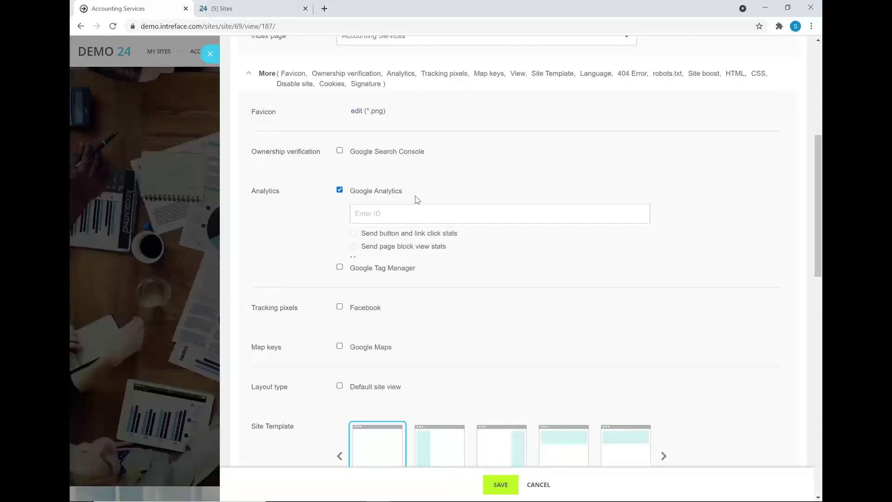
scroll(417, 200, up, 6)
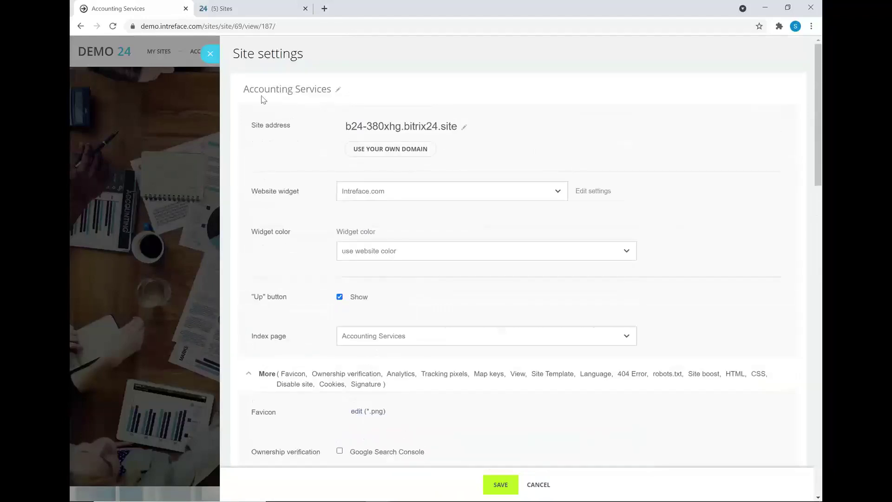
click(211, 55)
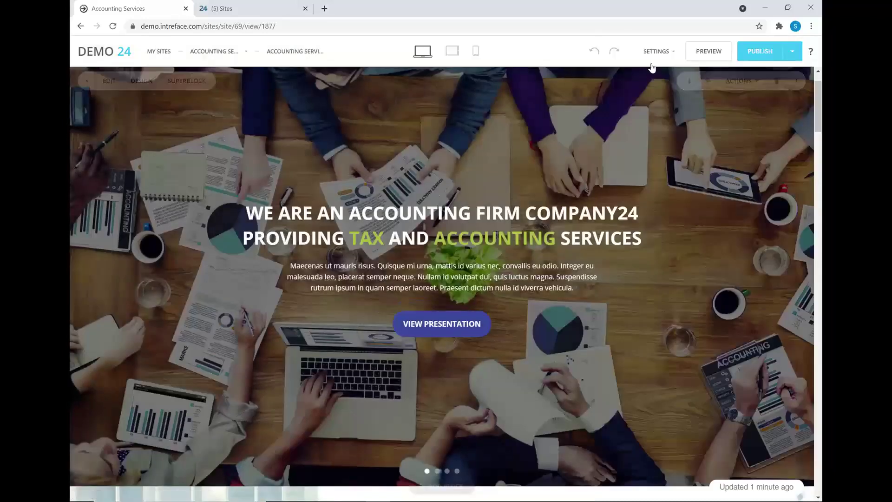
Step: Examine the page settings, including the meta tag fields for title, description and keywords, and close them without saving
click(656, 52)
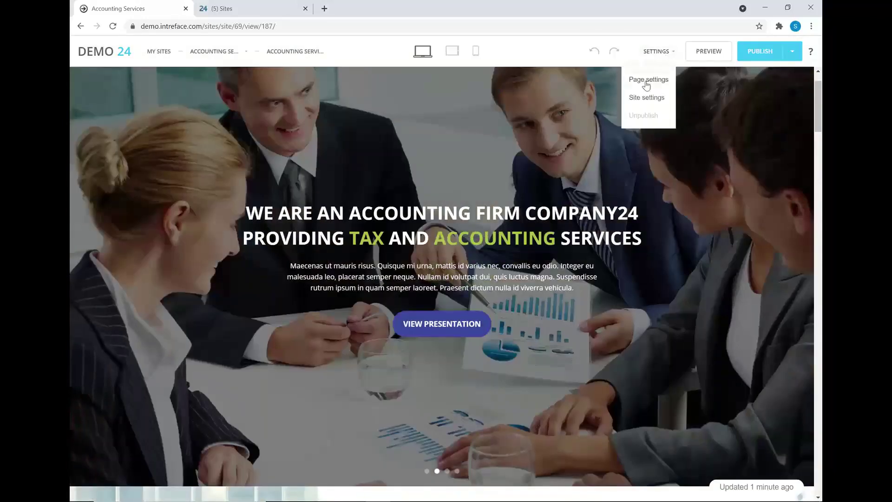
click(648, 79)
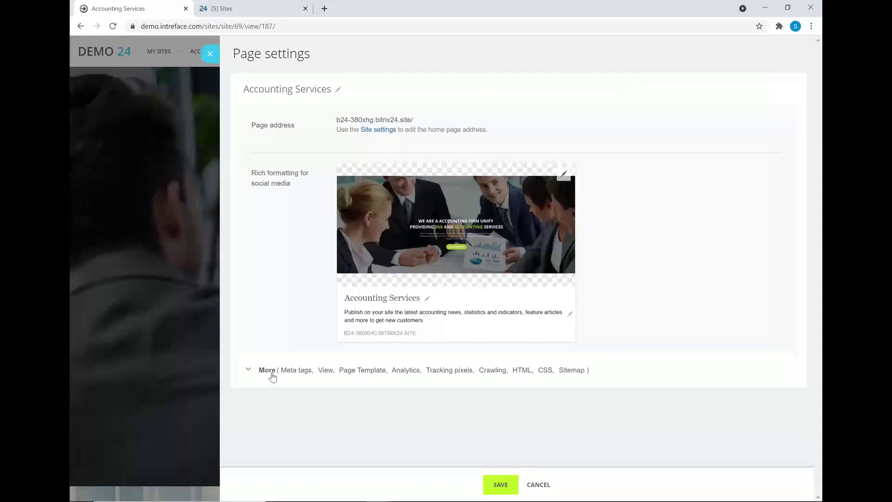
click(251, 371)
scroll(453, 231, down, 4)
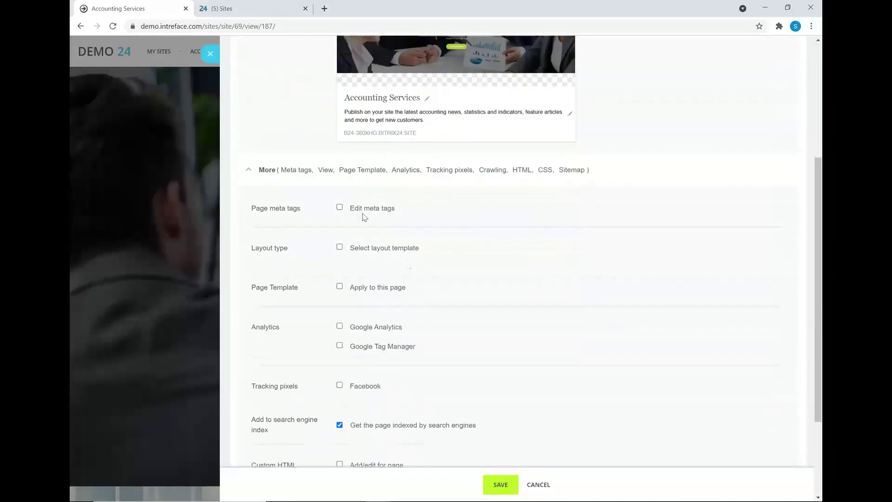
click(339, 207)
scroll(417, 351, down, 2)
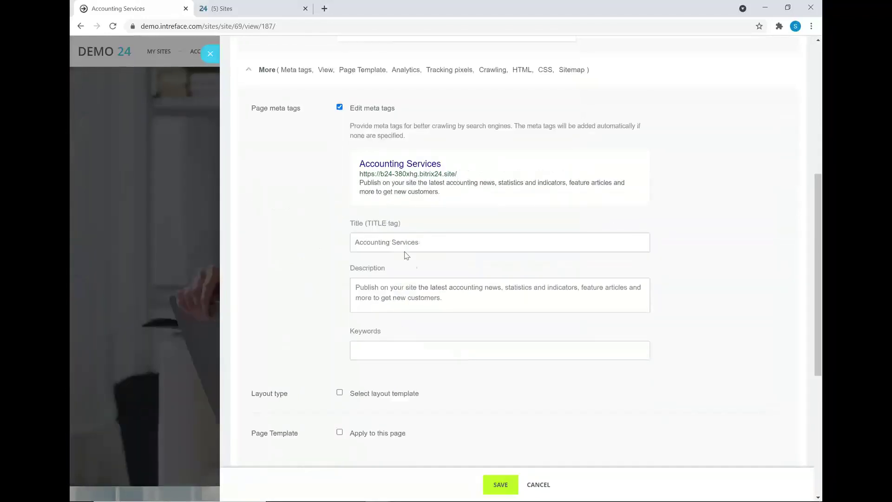
click(381, 352)
scroll(418, 282, up, 2)
scroll(418, 282, up, 4)
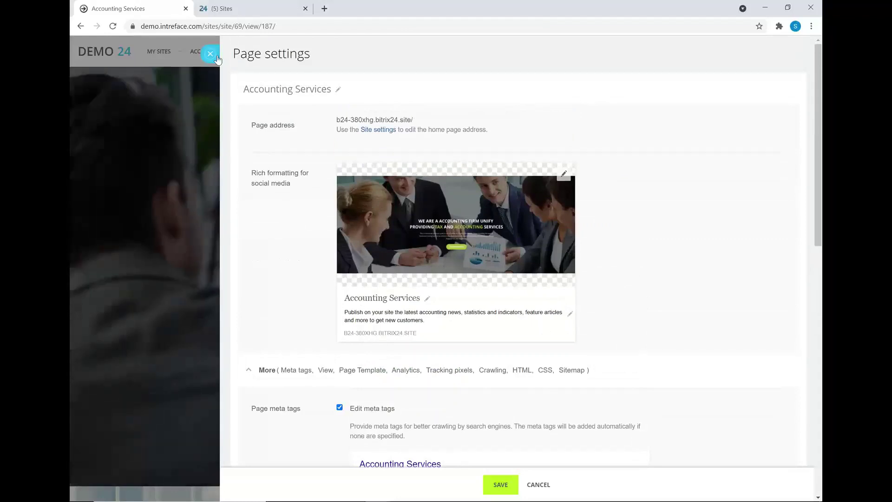
click(210, 54)
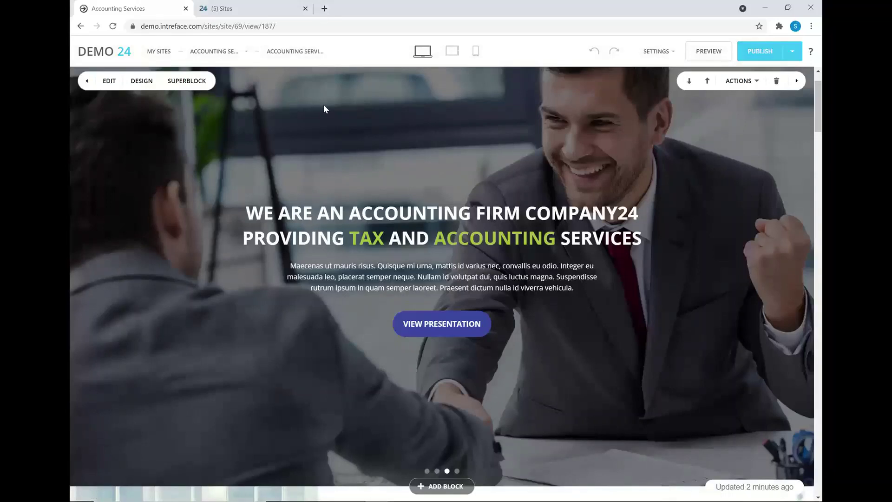
Step: Add the "Images arranged in three columns, screen width" block from the Images and gallery category directly below the cover block
scroll(305, 124, down, 5)
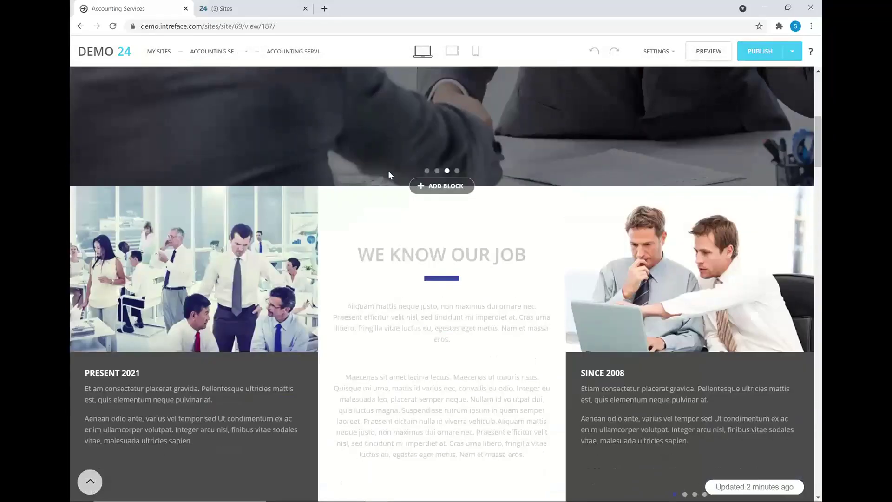
scroll(389, 170, down, 1)
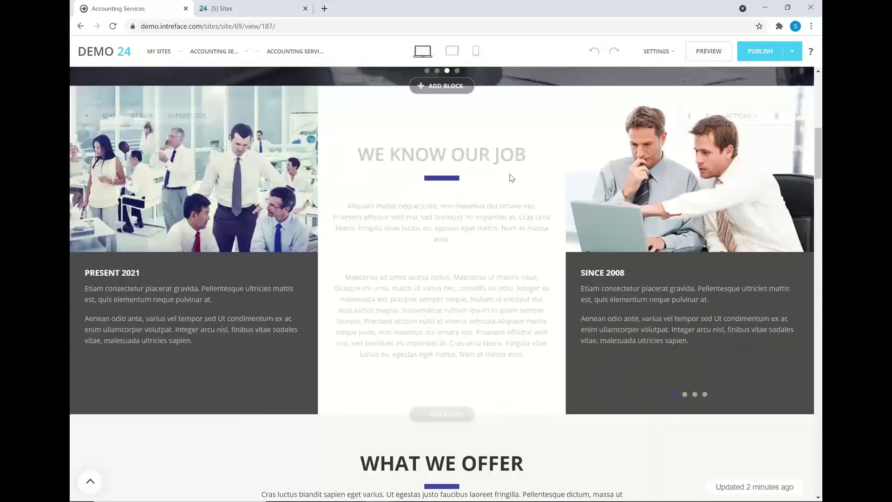
scroll(529, 175, down, 2)
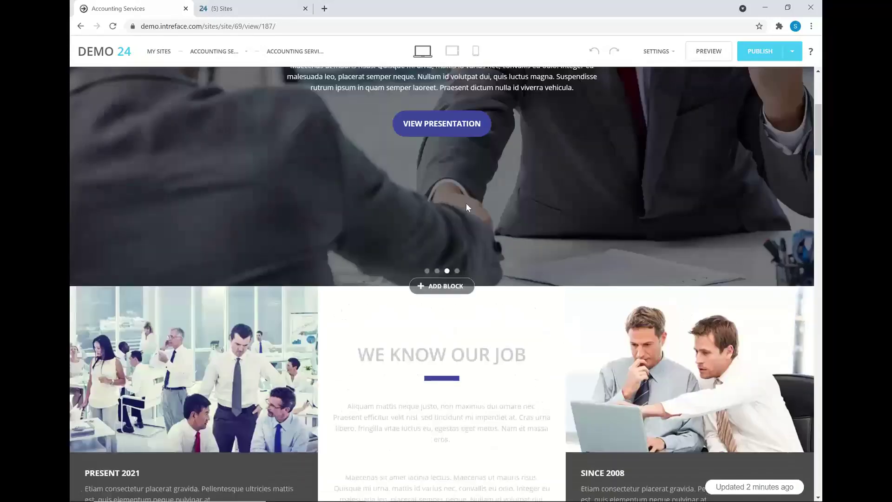
scroll(466, 203, up, 5)
scroll(469, 201, up, 1)
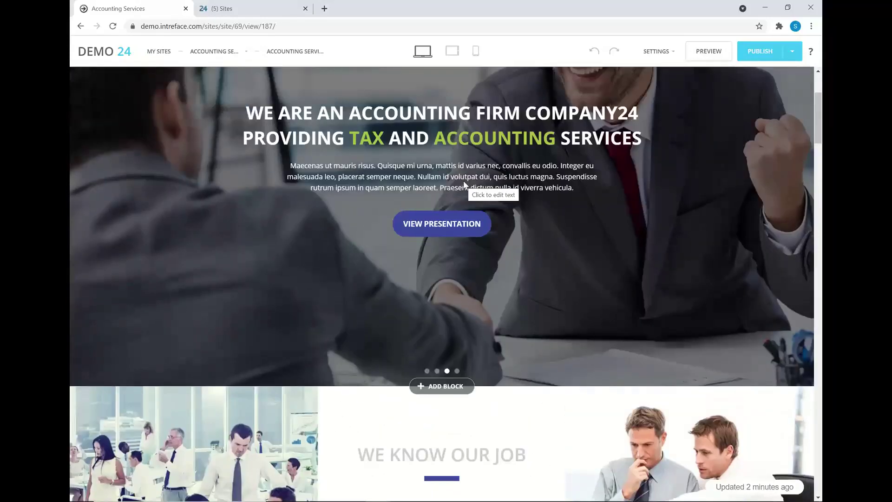
scroll(413, 169, down, 2)
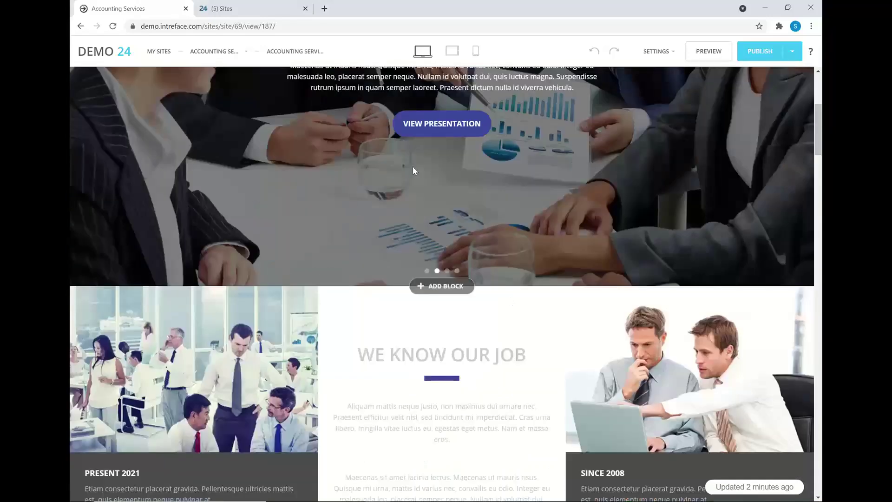
click(424, 289)
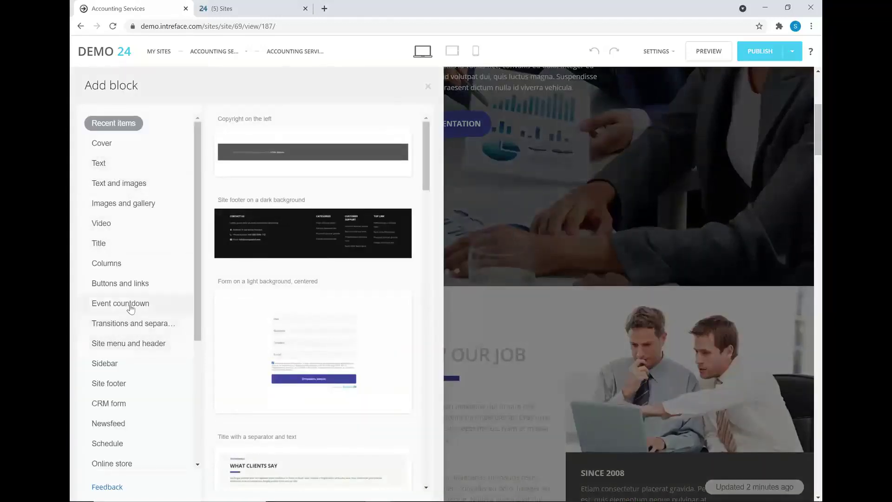
click(151, 204)
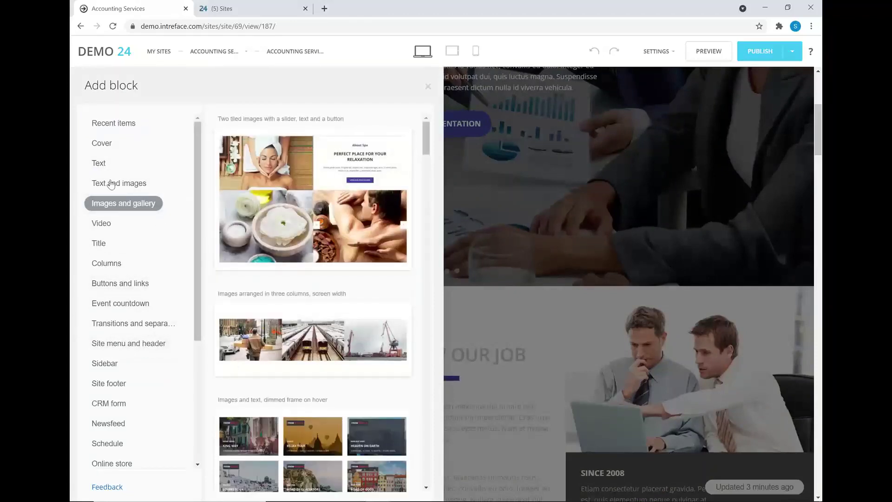
scroll(97, 360, down, 3)
scroll(338, 279, down, 4)
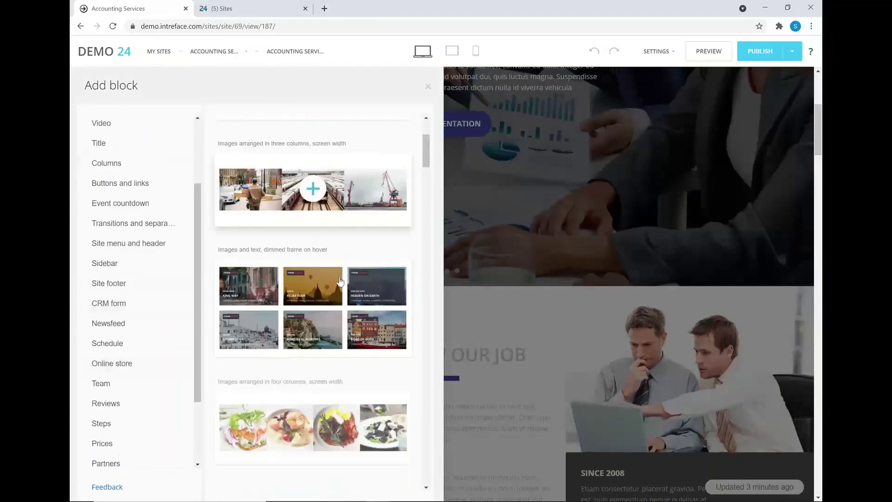
scroll(325, 302, up, 4)
scroll(306, 285, down, 3)
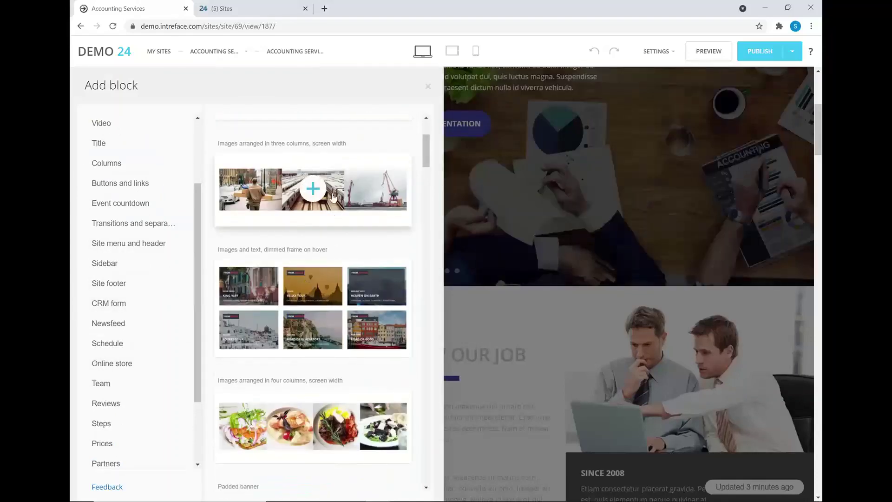
click(333, 195)
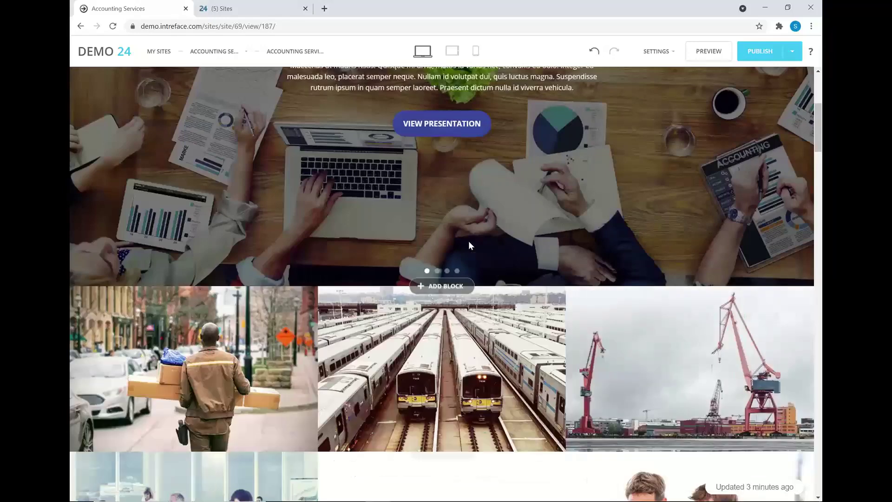
scroll(609, 427, down, 1)
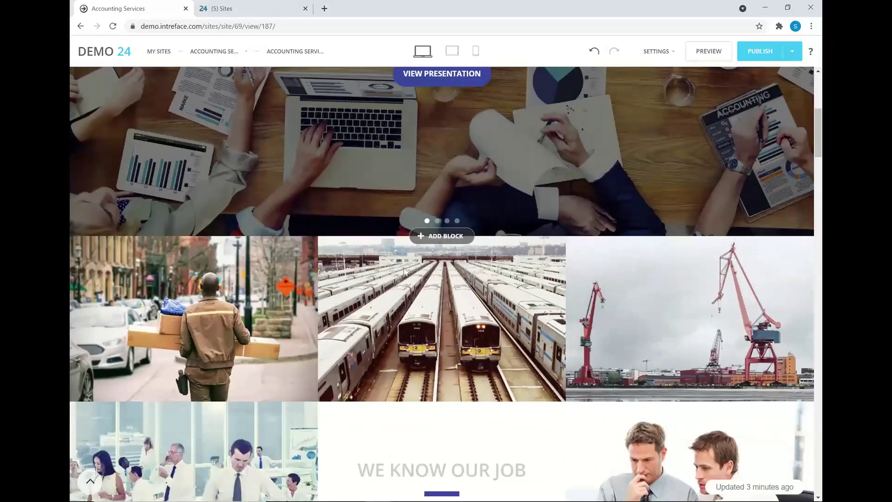
mouse_move(444, 291)
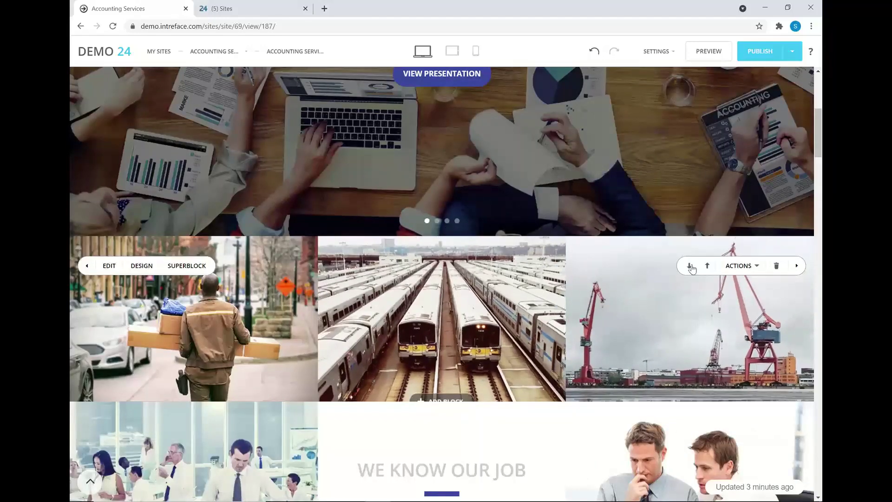
Step: Move the three-column image block below the "We Know Our Job" block and back up under the cover block
click(690, 267)
scroll(556, 342, down, 3)
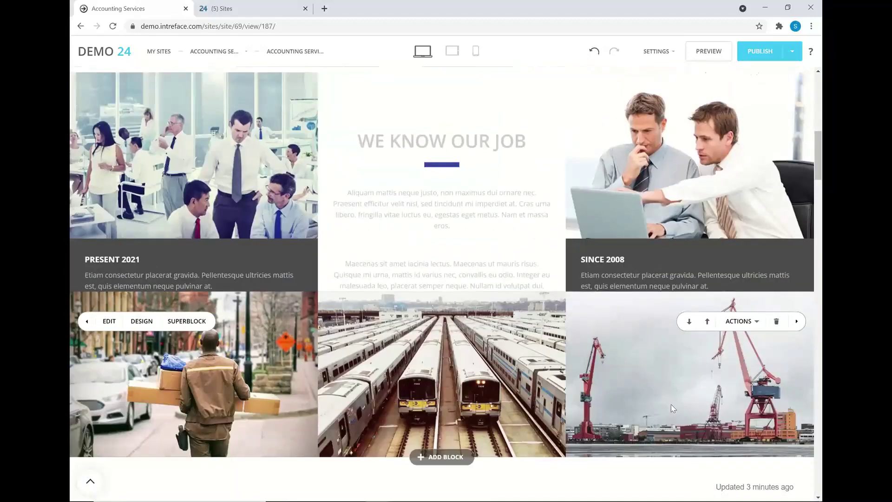
click(708, 321)
scroll(707, 321, up, 3)
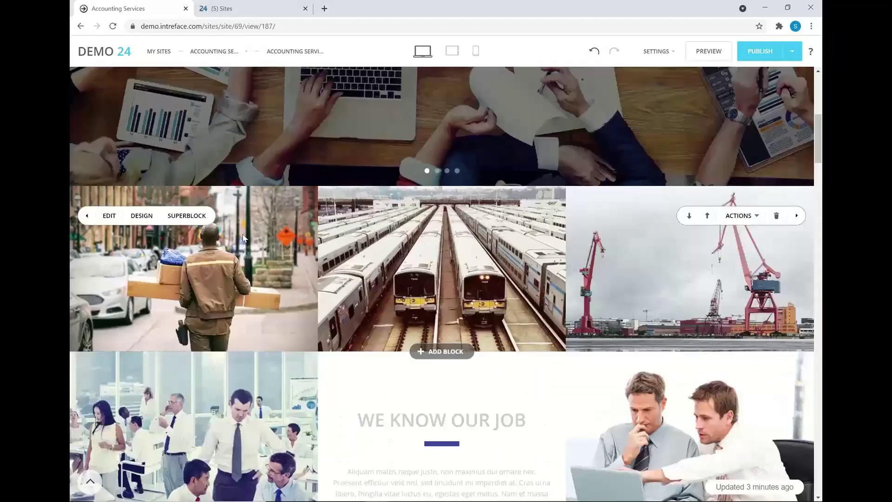
Step: Replace the first image of the three-column block with the Unsplash "city" photo of a street between skyscrapers and save the block
click(108, 217)
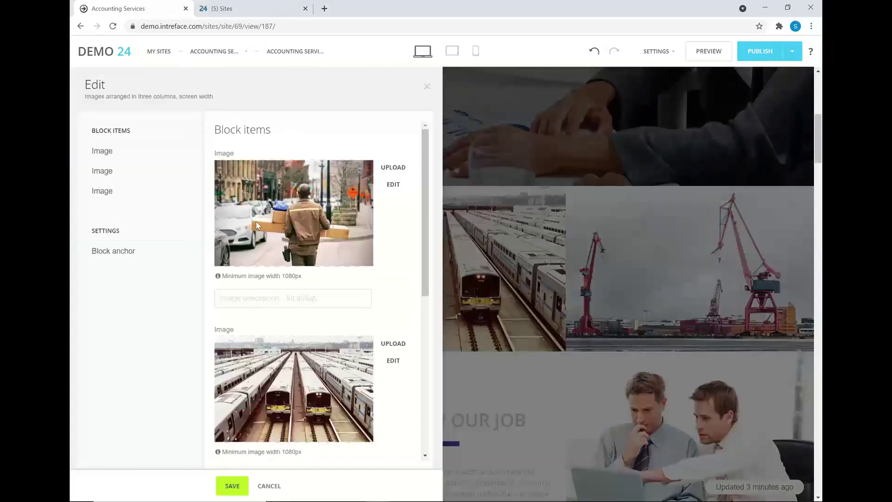
click(394, 167)
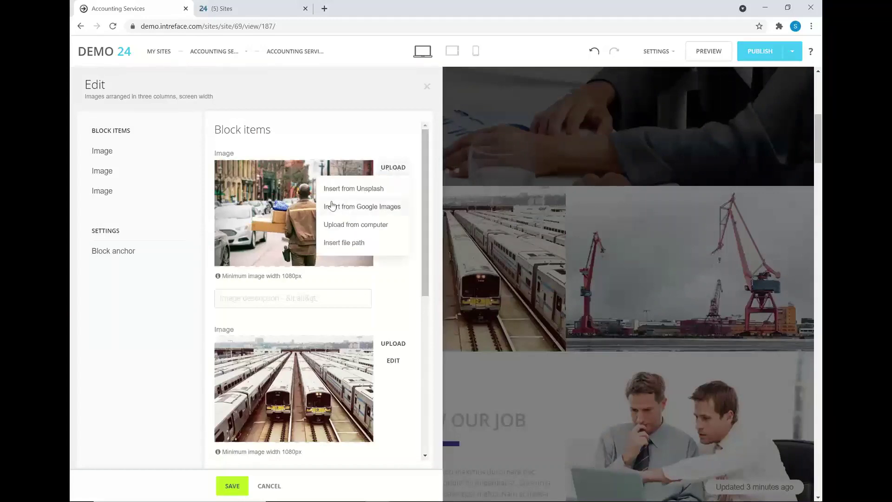
click(343, 191)
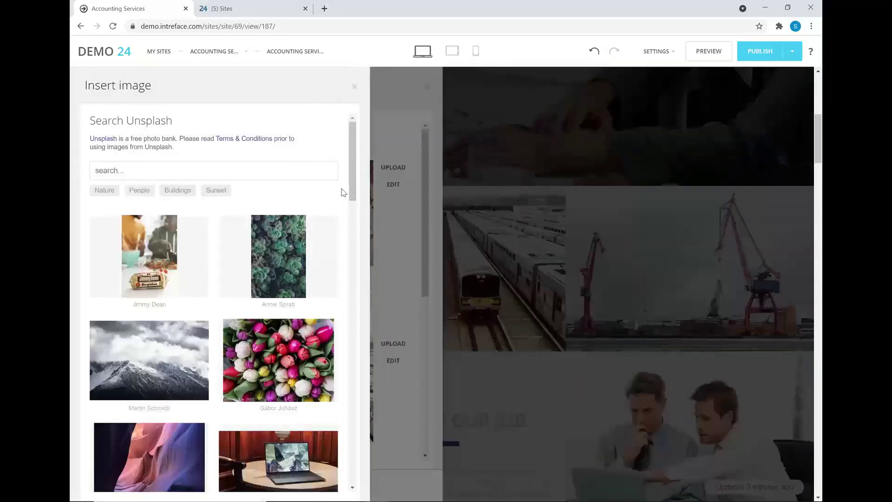
scroll(265, 298, down, 9)
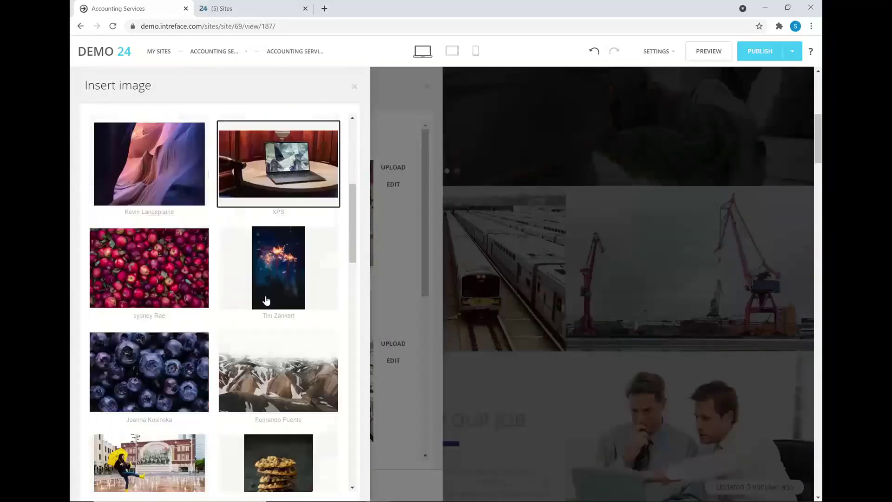
scroll(242, 270, up, 12)
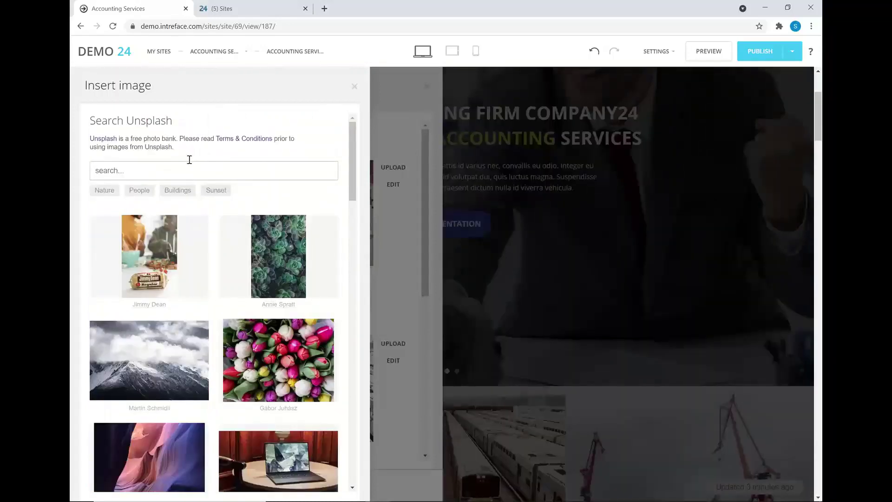
click(190, 160)
text(city)
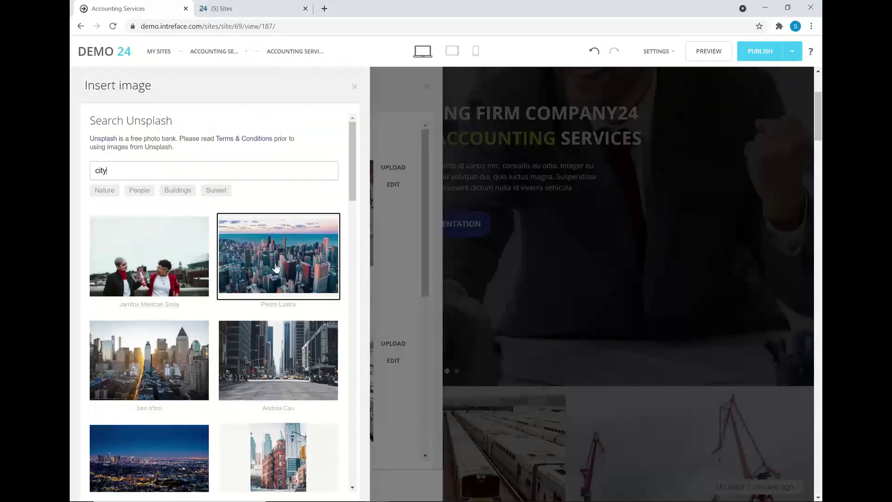
click(286, 365)
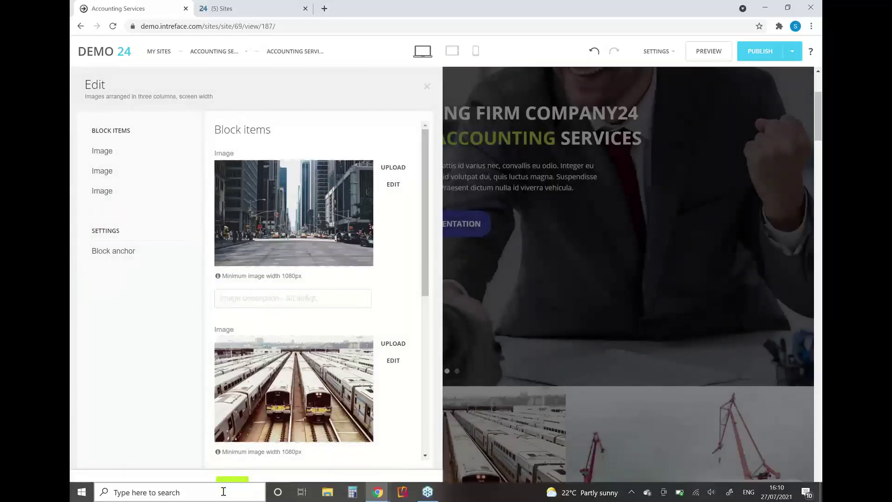
click(232, 484)
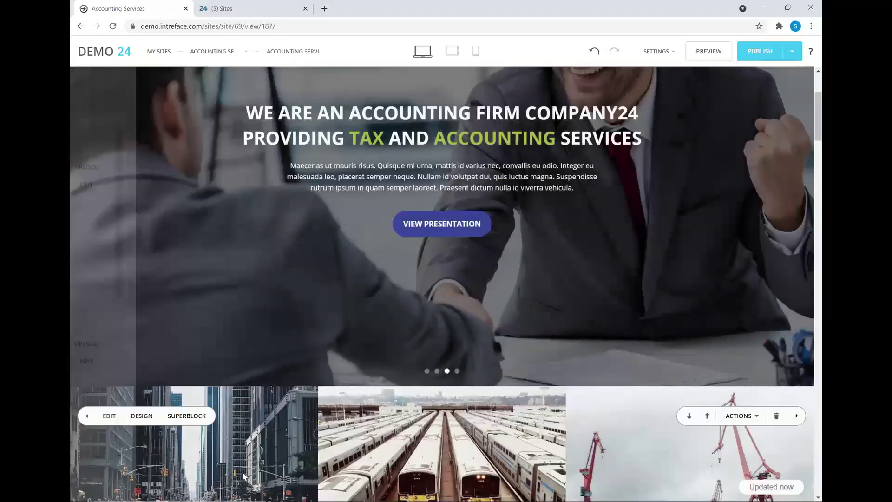
Step: Examine the design settings of the three-column image block and the text style settings of the paragraph under "Present 2021"
scroll(151, 168, down, 4)
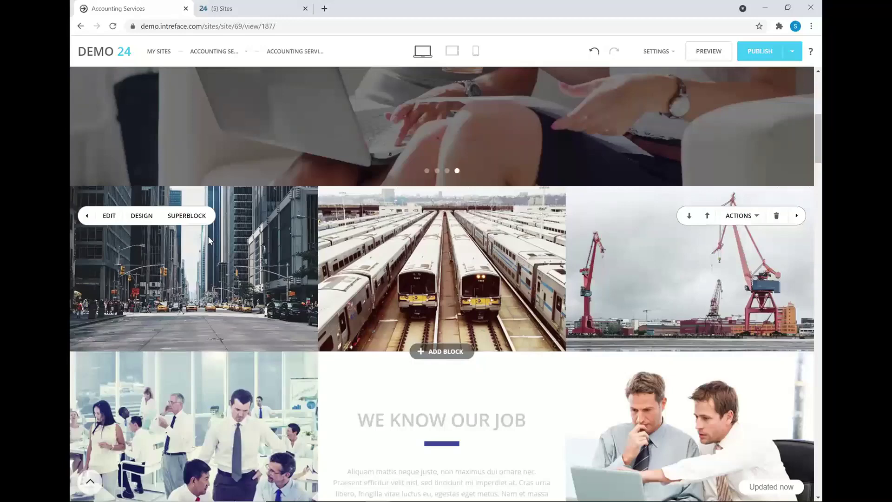
click(142, 216)
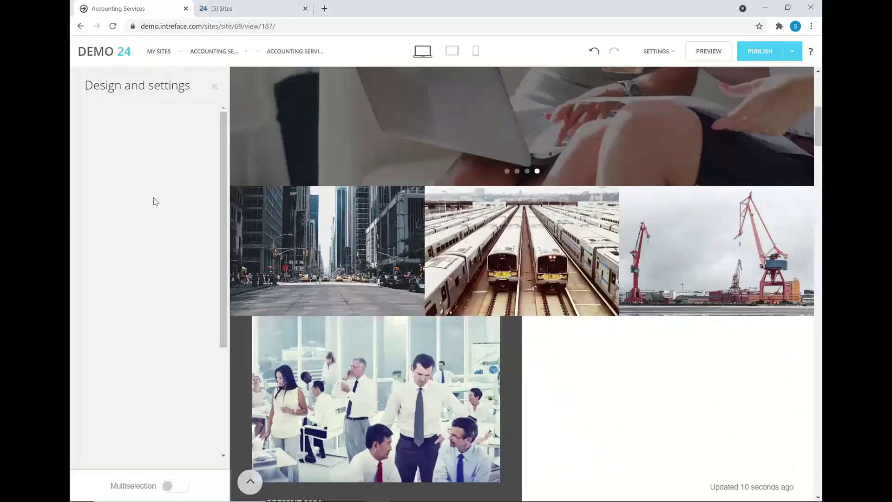
scroll(124, 282, down, 4)
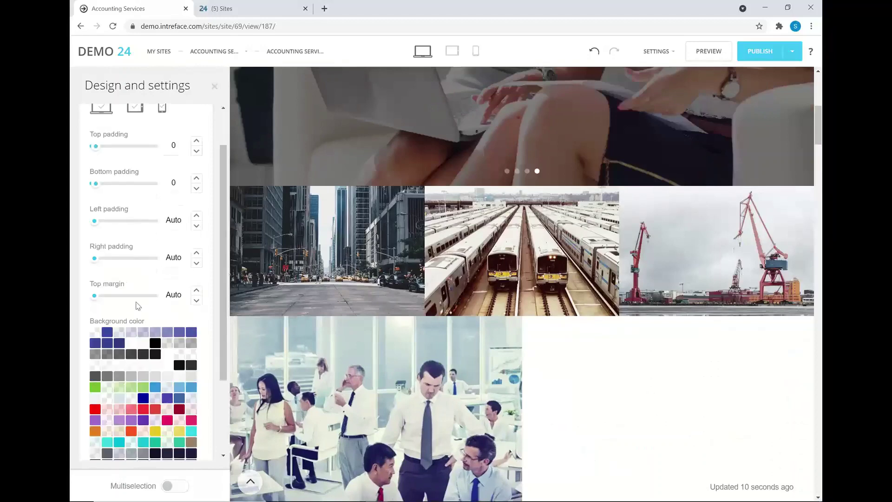
scroll(376, 326, down, 5)
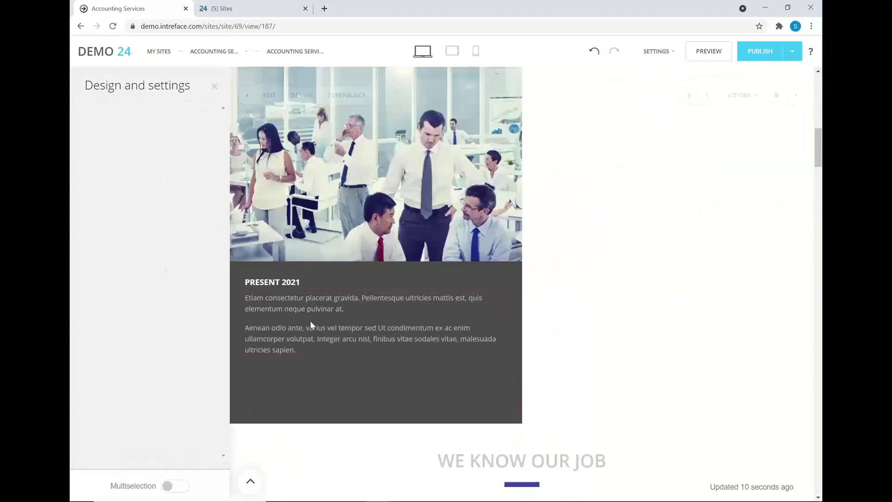
click(310, 325)
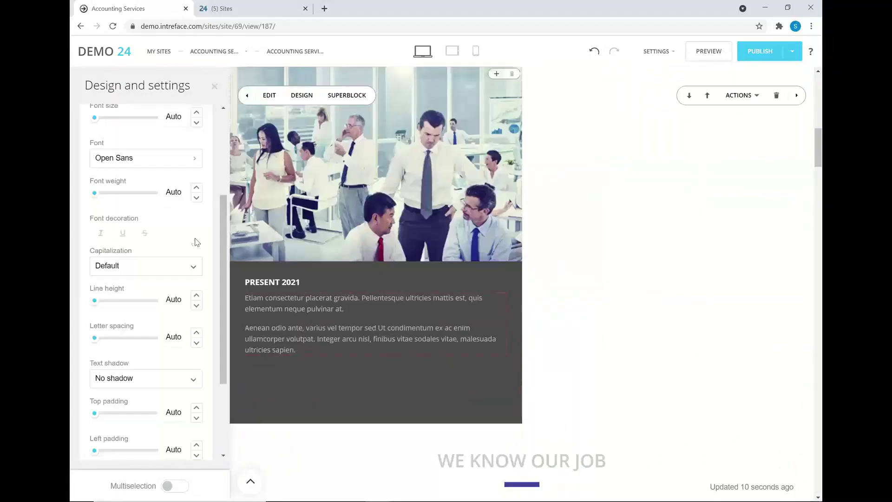
scroll(293, 281, down, 1)
click(286, 260)
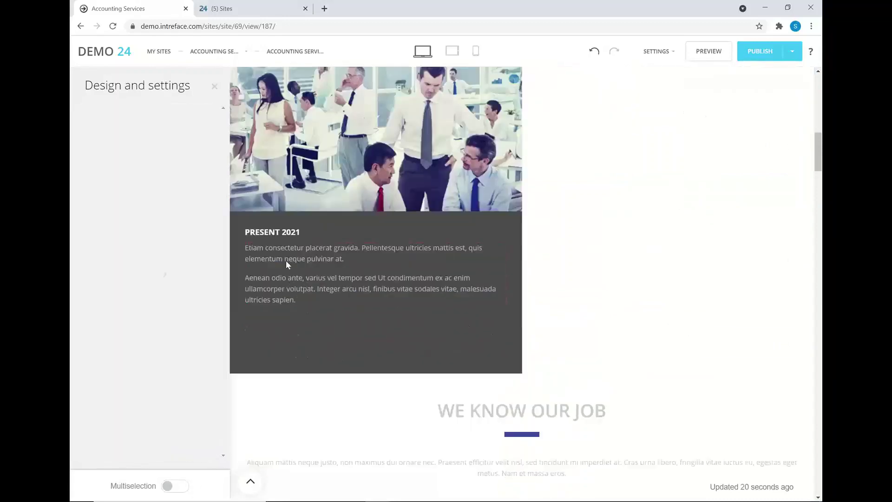
click(285, 260)
scroll(196, 324, down, 3)
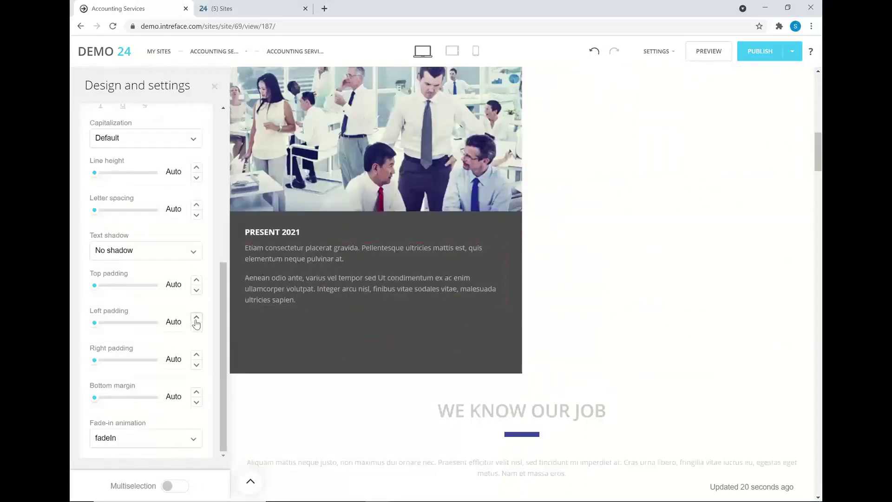
click(264, 272)
scroll(446, 271, up, 2)
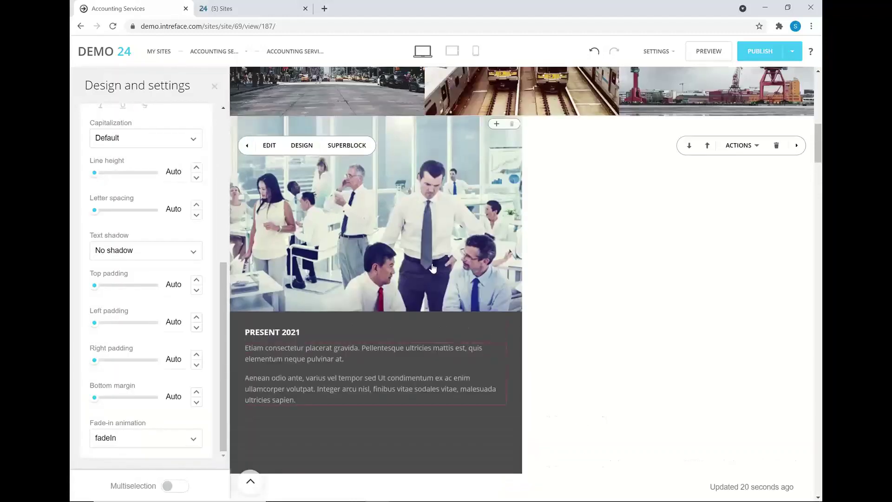
Step: Replace the "We Know Our Job" block's text with "This is our demonstration site" and save the block
double_click(257, 355)
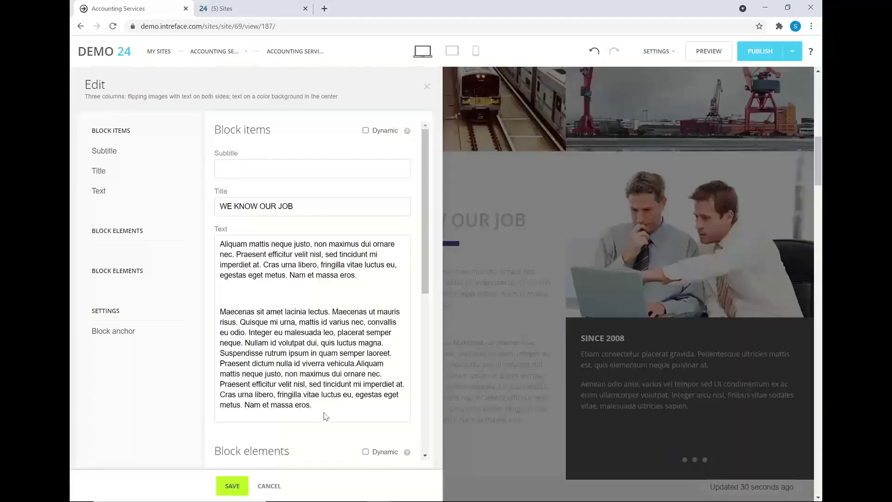
click(325, 413)
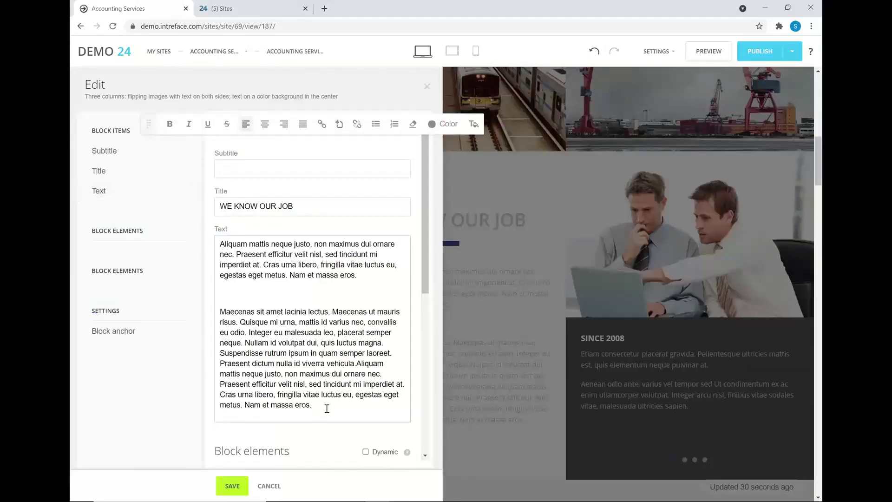
drag(326, 408, 207, 251)
key(BackSpace)
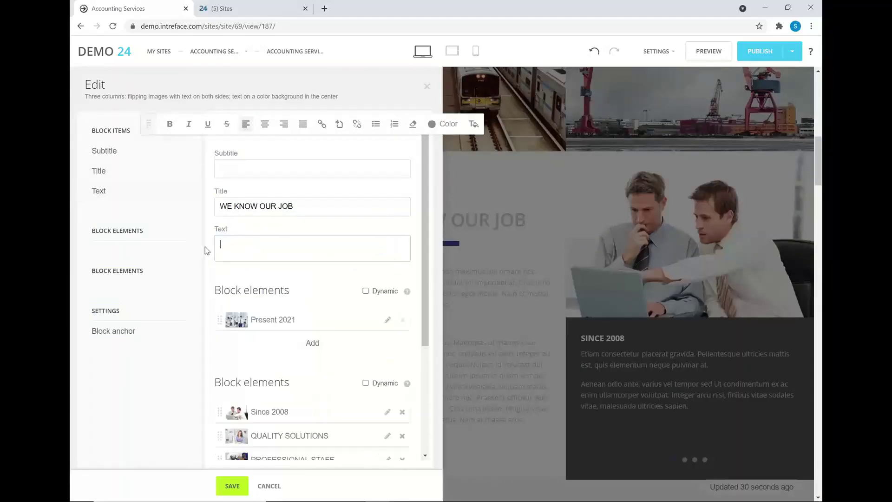
text(This is our demonstration site)
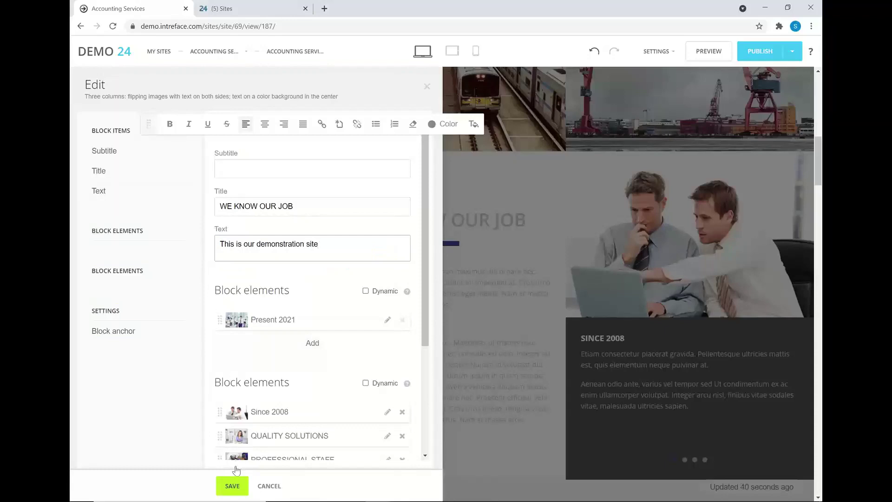
click(435, 295)
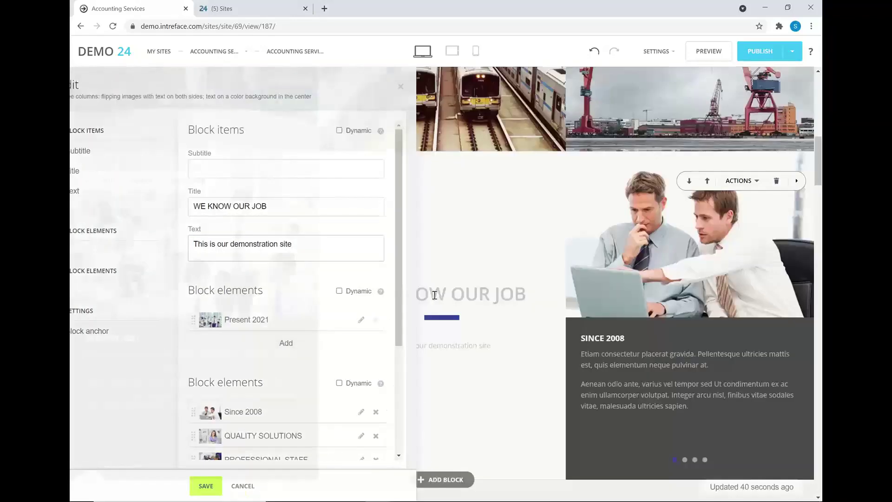
Step: Turn off the tablet device view for the "We Know Our Job" block and close its design settings
scroll(478, 331, down, 2)
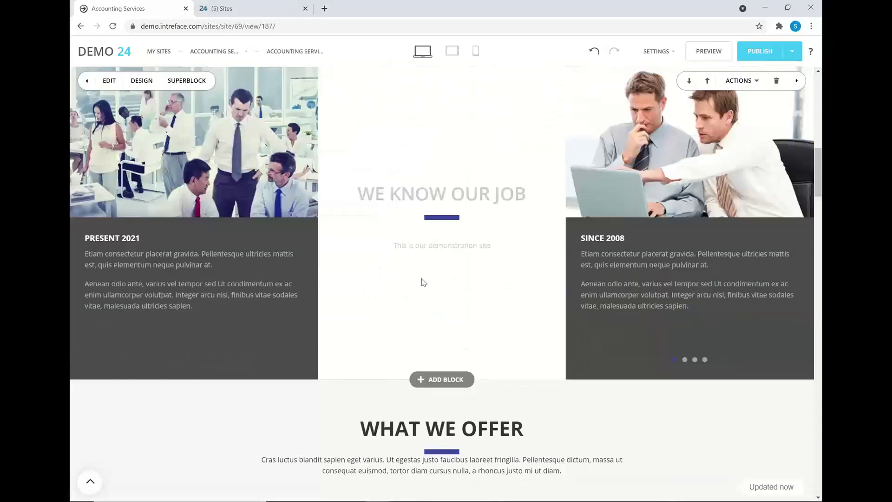
click(141, 80)
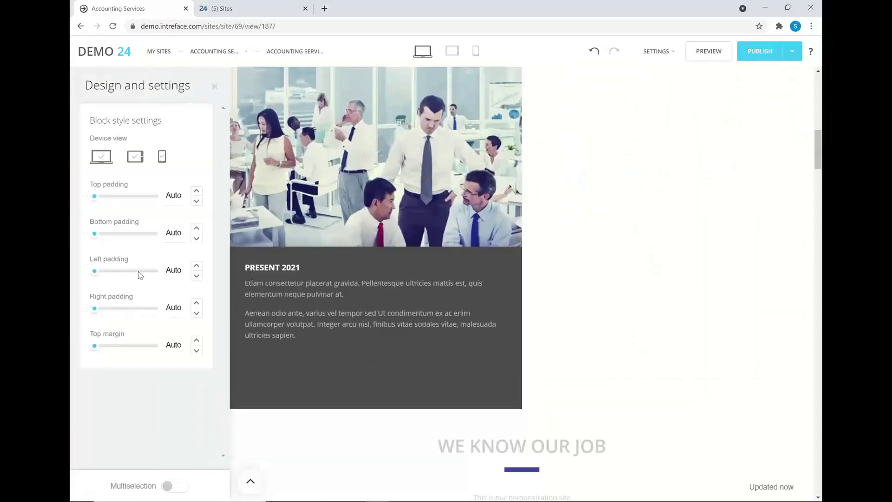
click(135, 156)
click(214, 87)
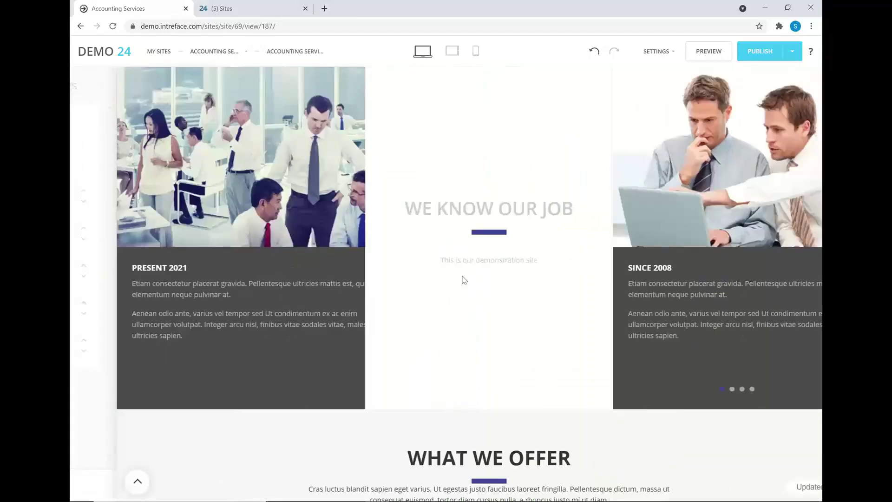
scroll(419, 199, up, 2)
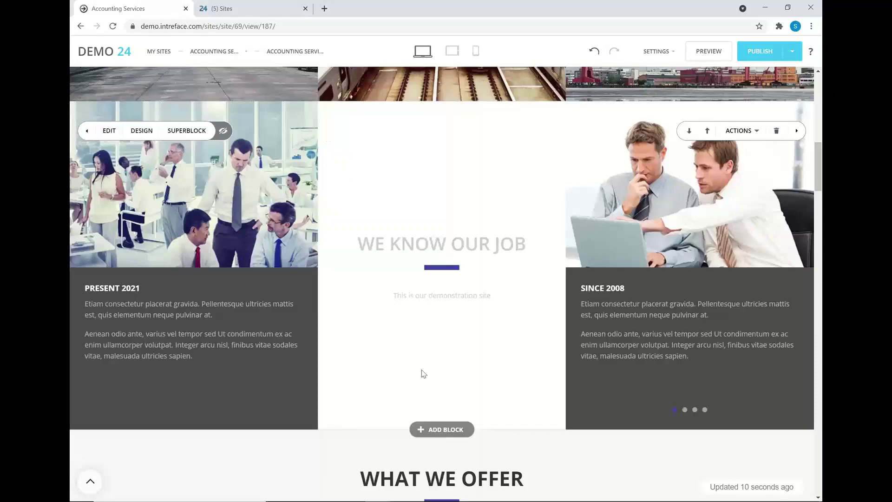
scroll(430, 372, up, 6)
scroll(405, 152, up, 5)
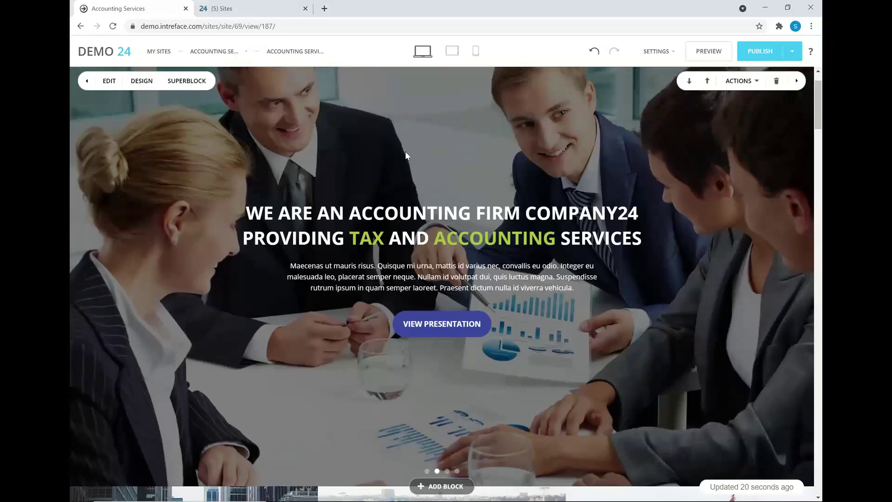
Step: Switch to the Chrome window with the Buy Cakes London site and display the Free Cake Landing Page
key(alt+Tab)
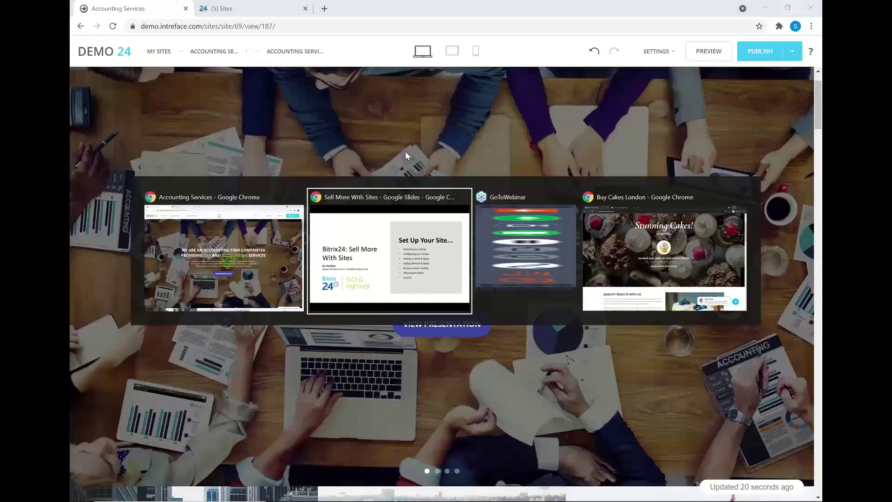
key(alt+Tab)
key(alt+Tab)
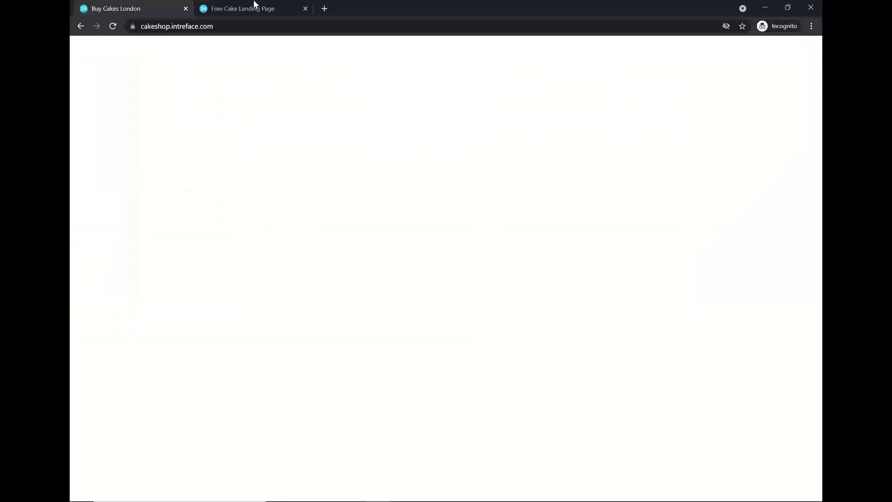
click(254, 6)
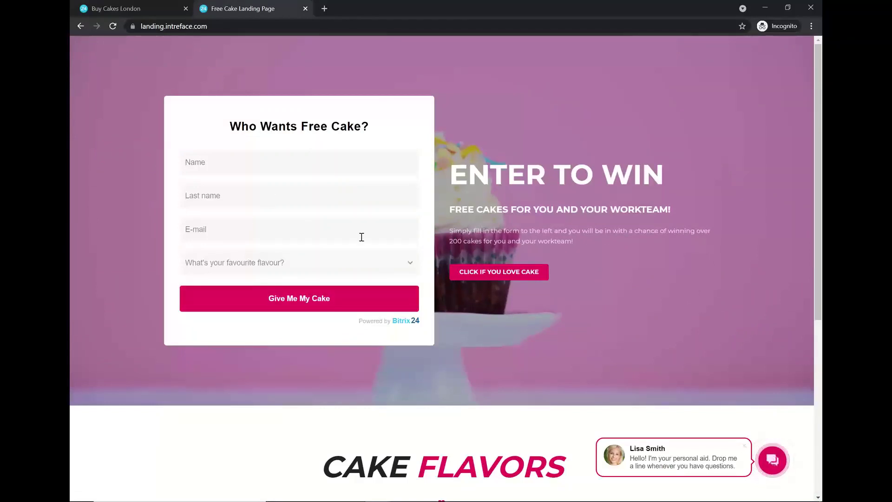
Step: Open Facebook Chat from the landing page's website widget and send the message "Hello"
click(772, 460)
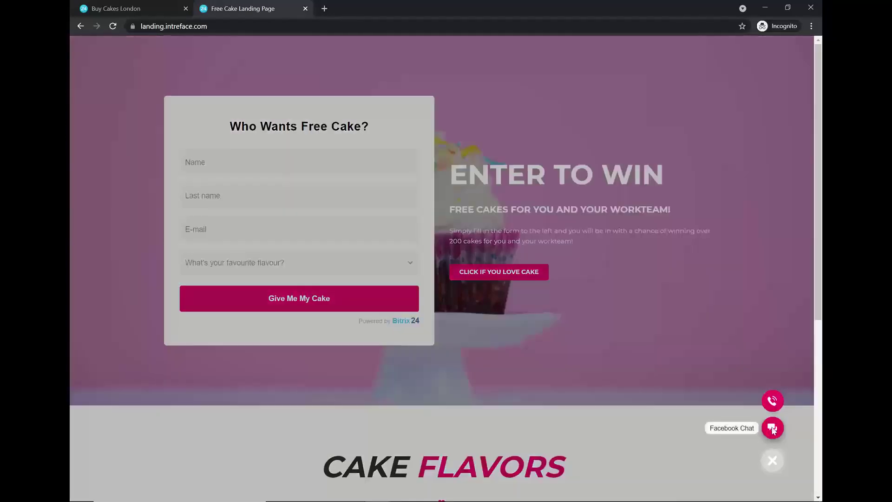
click(772, 428)
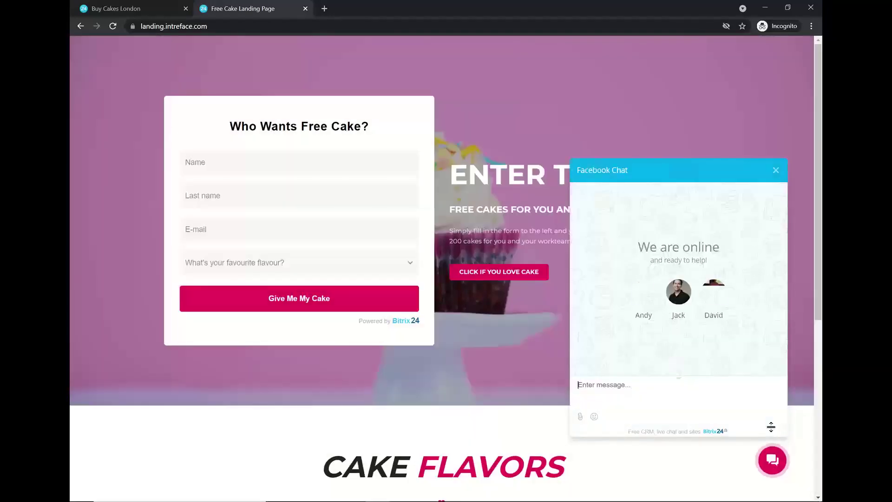
text(Hello)
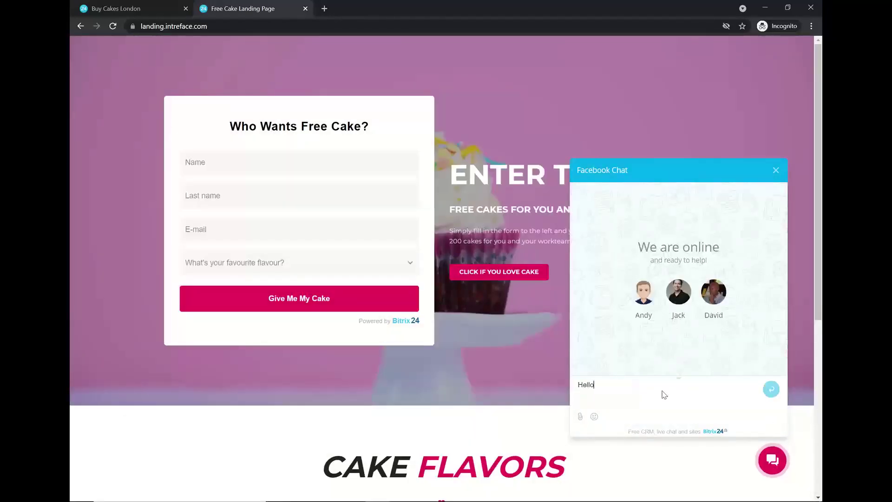
key(Return)
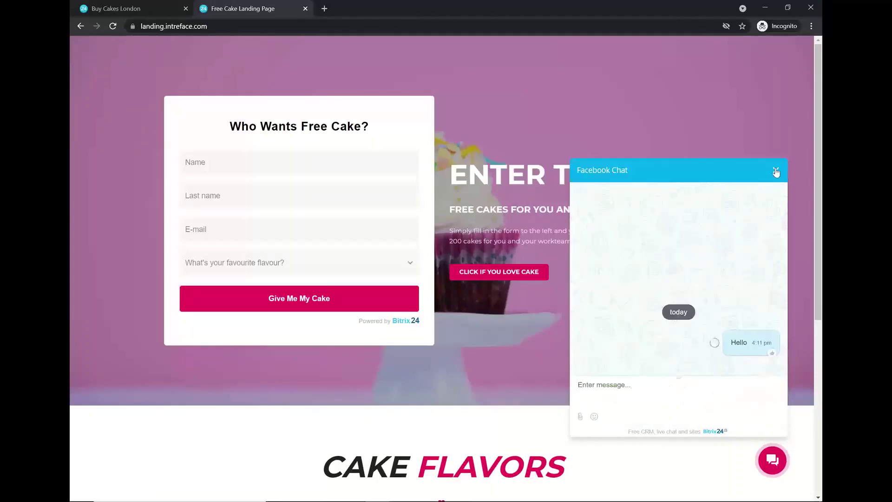
Step: Switch to the Bitrix24 portal's Sites page in the other Chrome window and open the unanswered guest Facebook Chat conversation
click(775, 170)
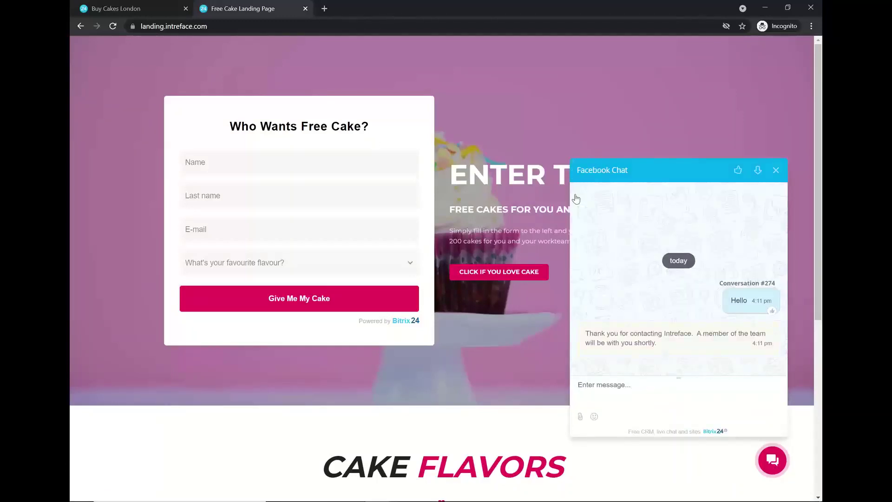
mouse_move(353, 498)
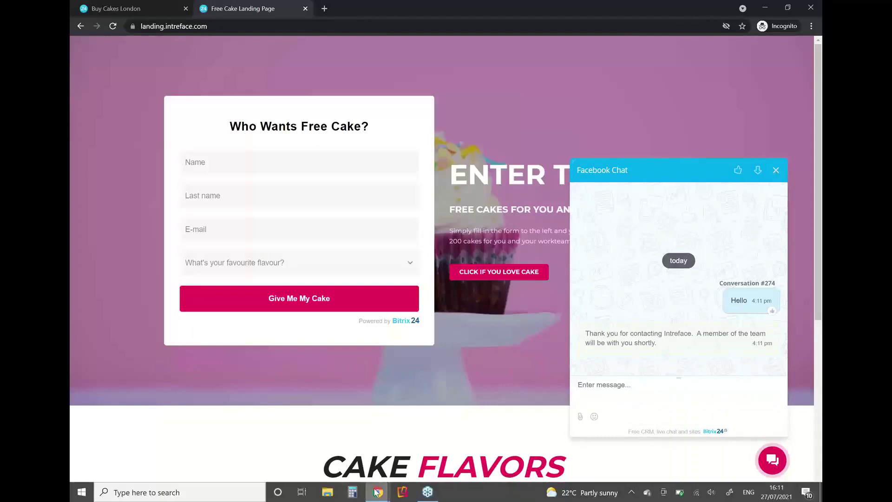
mouse_move(377, 488)
click(308, 421)
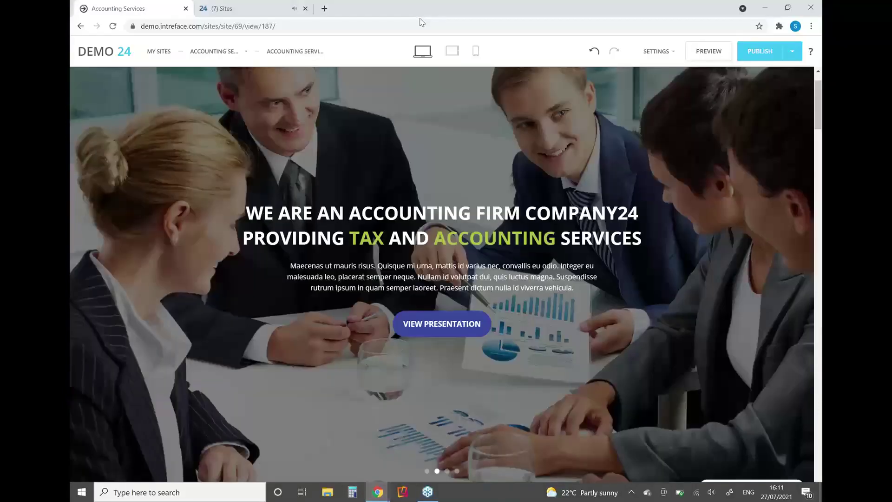
click(250, 8)
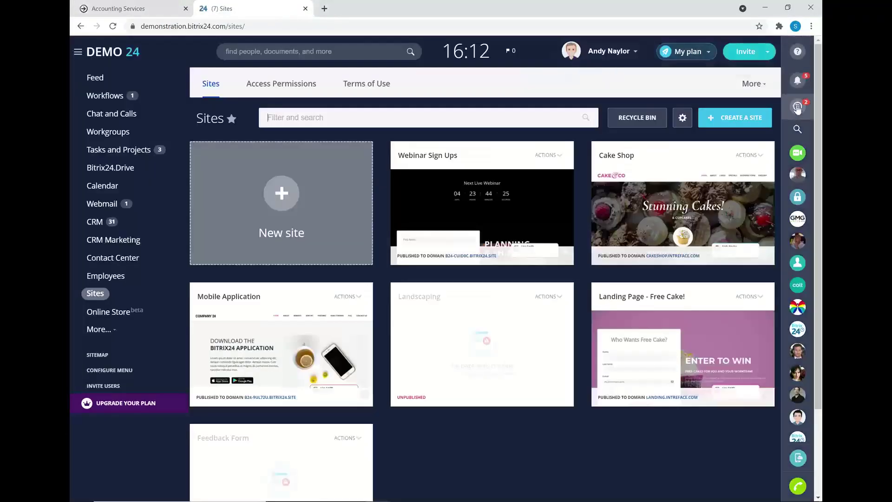
click(798, 108)
click(309, 95)
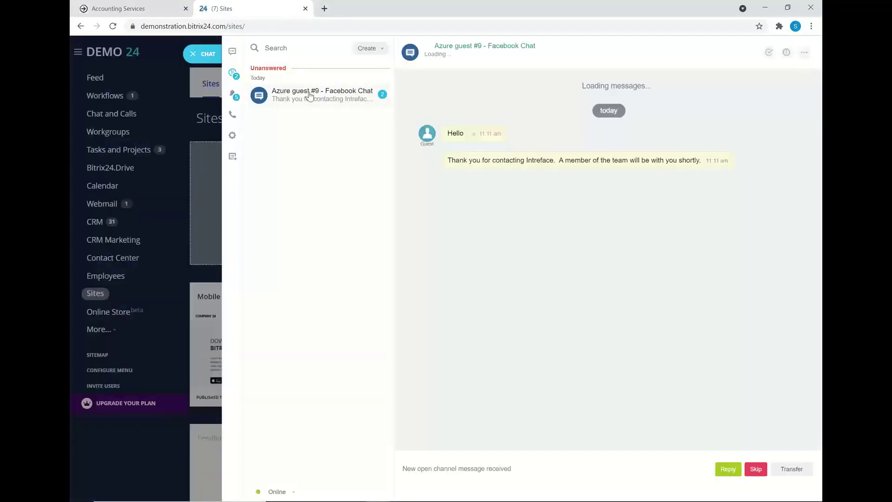
Step: Accept the guest's conversation and send the reply "Hello how can I help?"
click(731, 470)
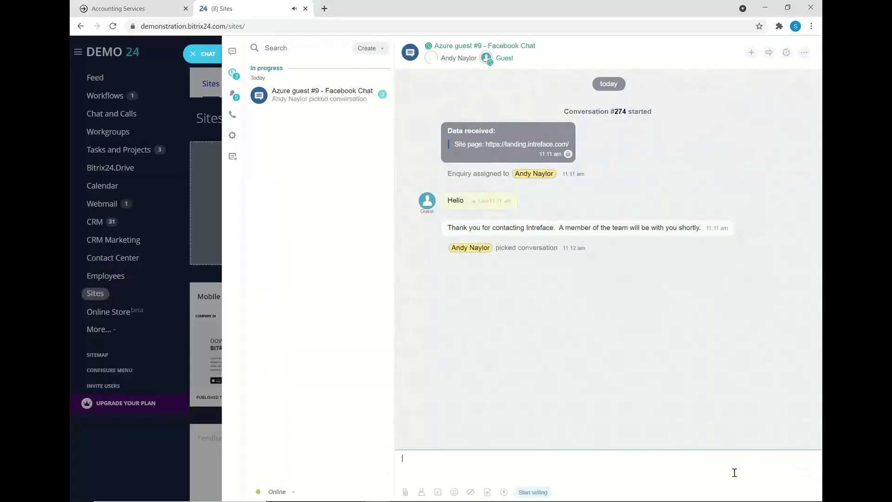
text(Hello)
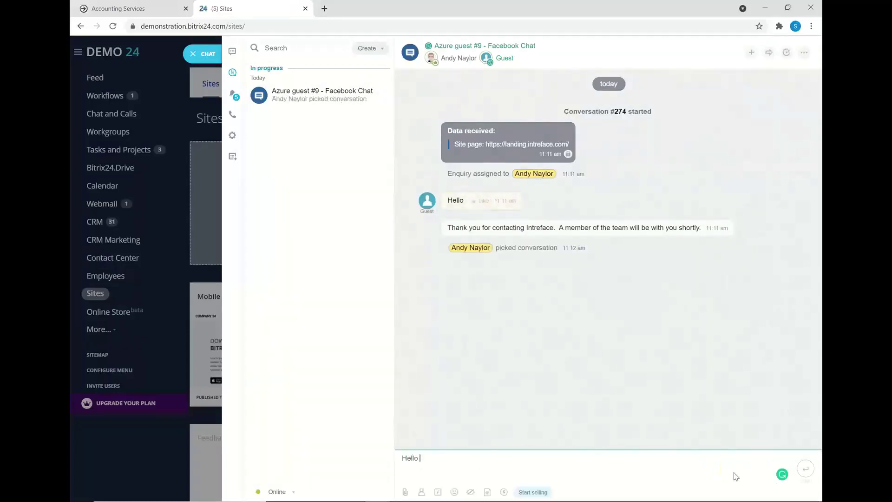
text( how can I help?)
key(Return)
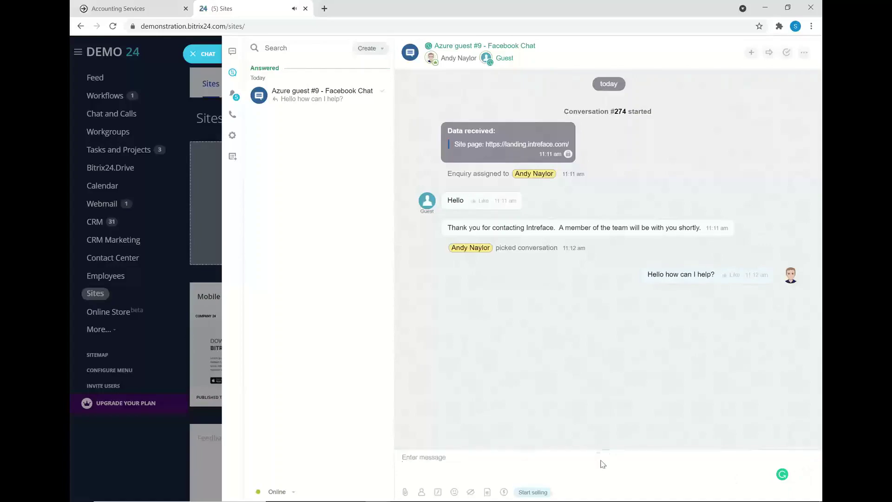
Step: Return to the Free Cake Landing Page window, view the agent's reply in the chat widget and close the chat
key(alt+Tab)
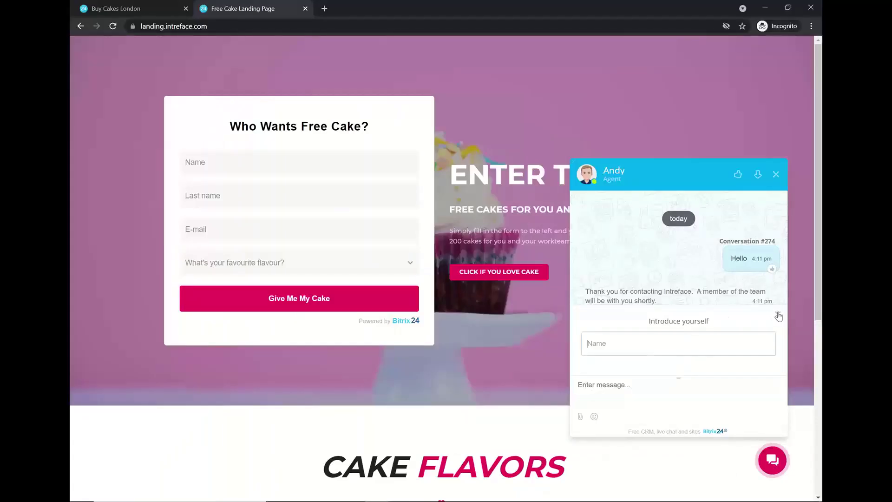
scroll(630, 368, down, 2)
scroll(629, 367, up, 2)
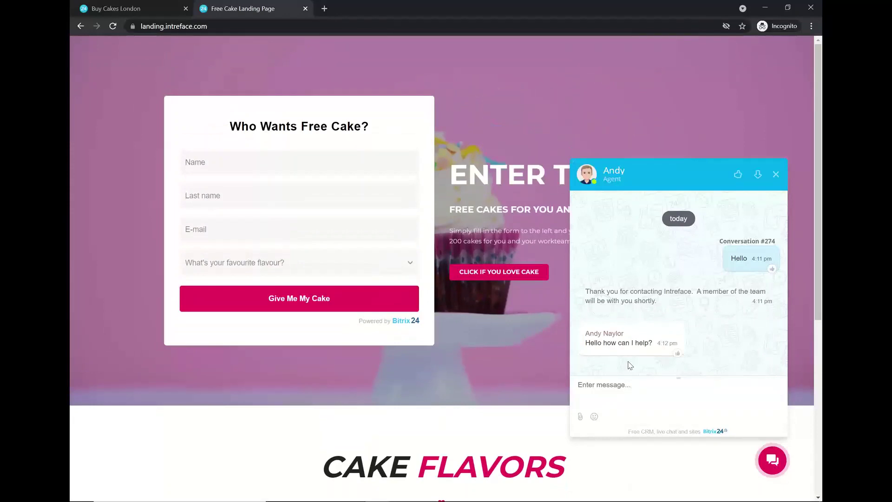
click(776, 175)
scroll(299, 217, down, 6)
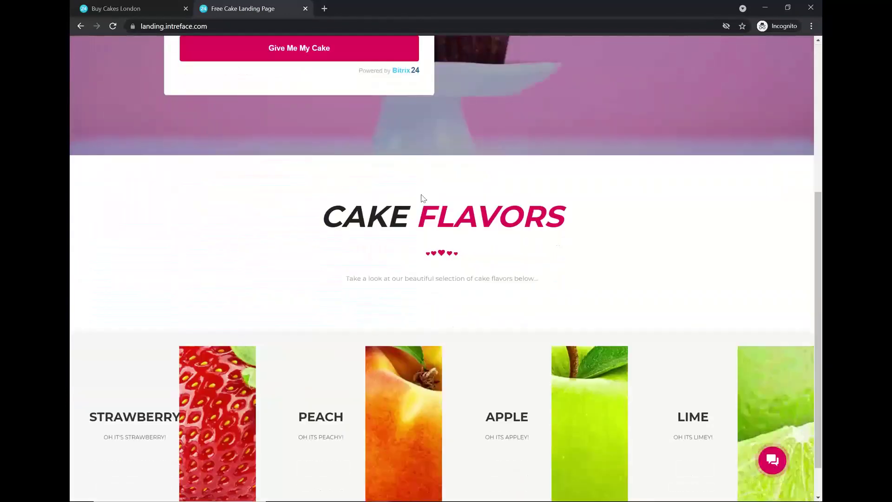
scroll(574, 354, up, 6)
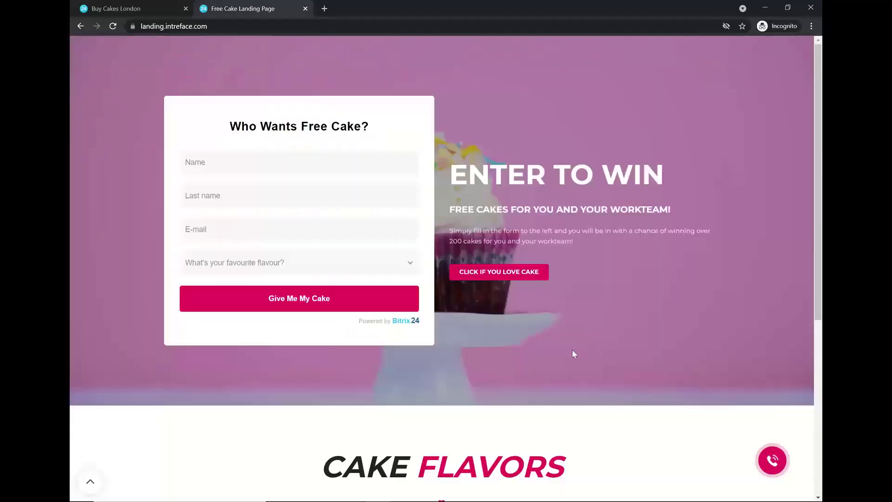
Step: View the Enquiry page of the Buy Cakes London site with its callback form, and return to the Free Cake Landing Page
click(149, 10)
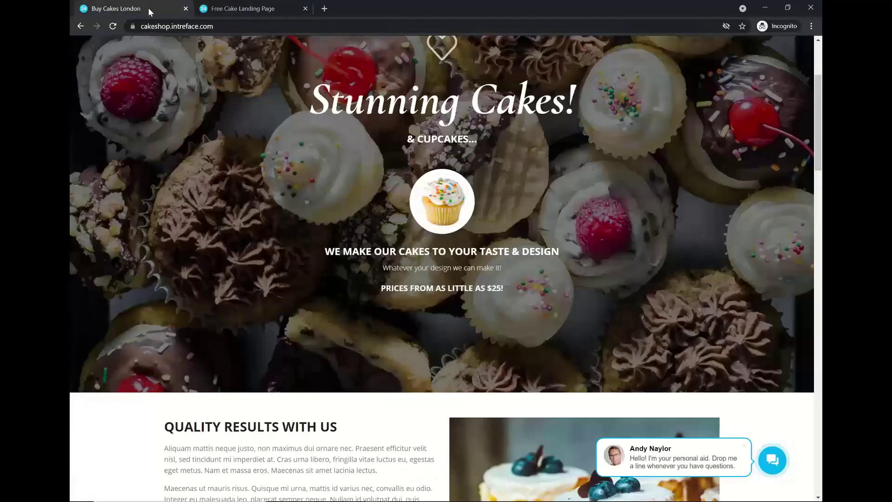
scroll(594, 284, up, 3)
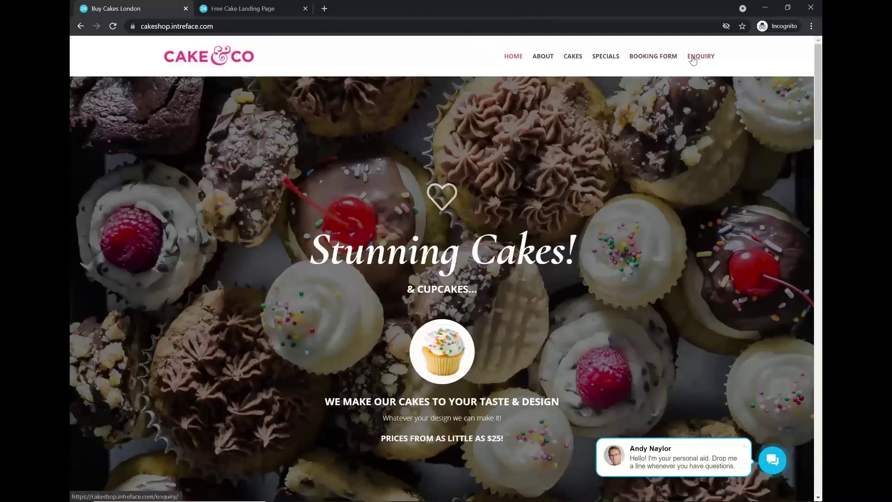
click(694, 60)
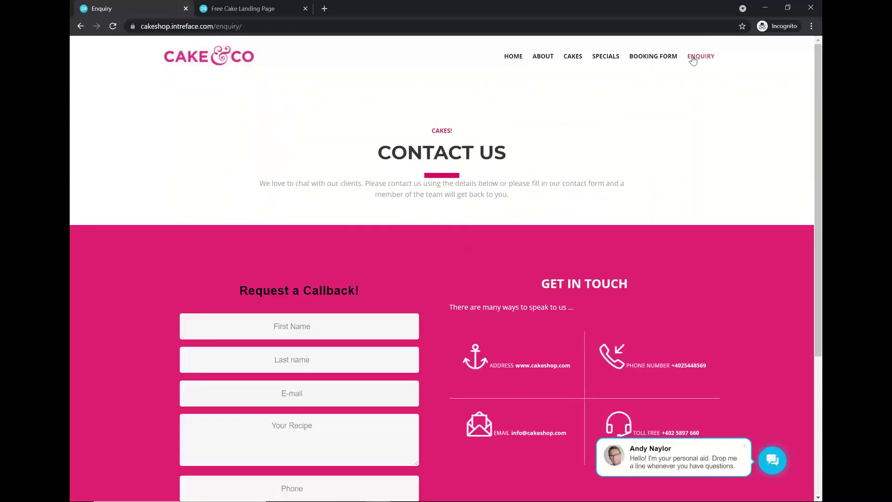
scroll(521, 242, down, 1)
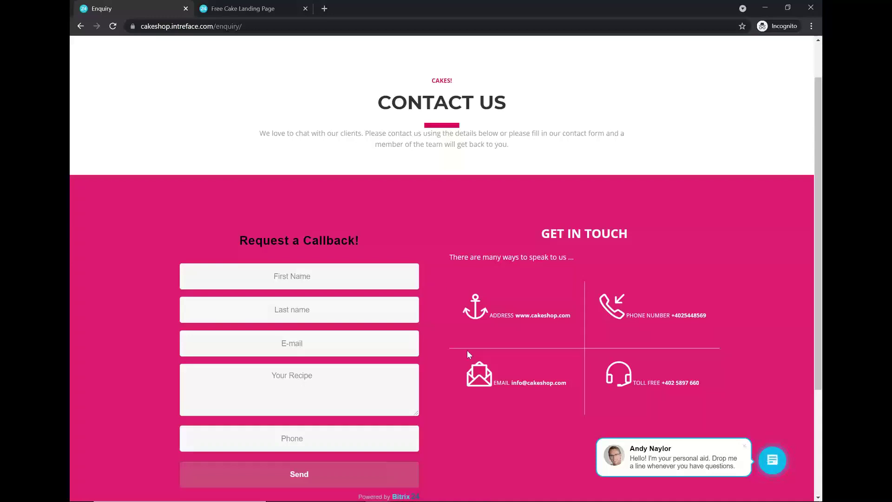
click(261, 9)
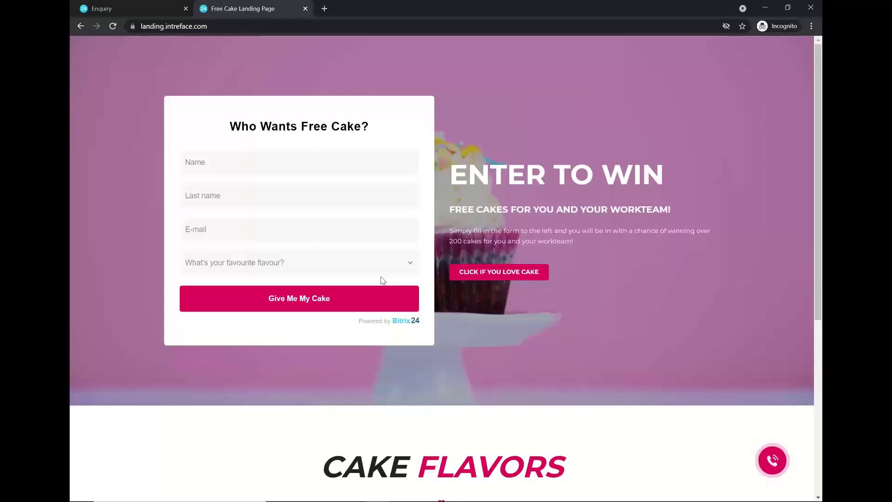
Step: Switch back to the Accounting Services page editor and open the site settings
key(alt+Tab)
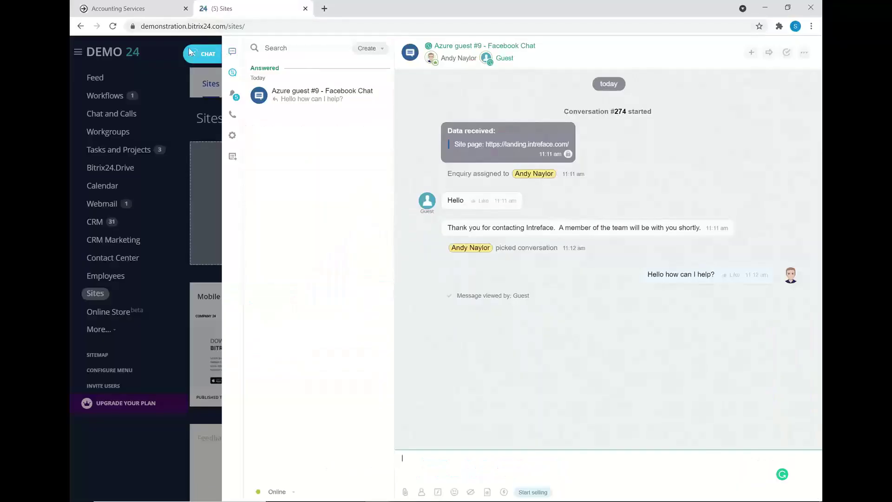
click(164, 6)
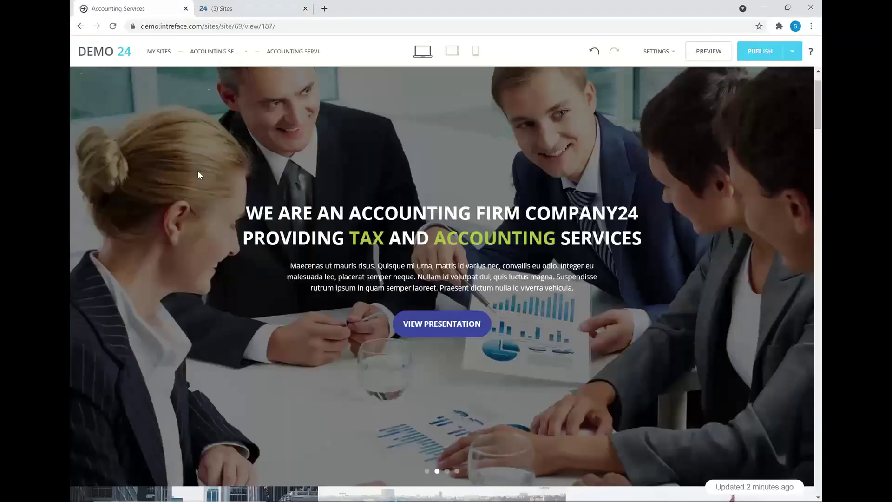
mouse_move(363, 170)
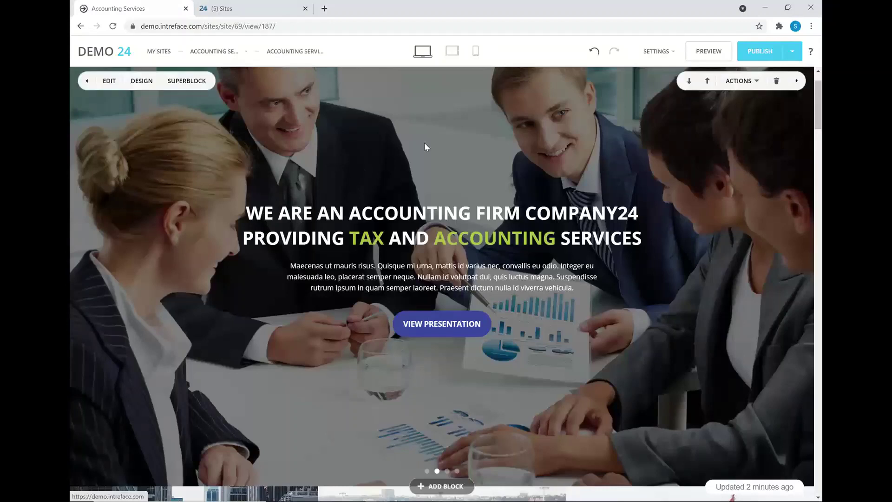
scroll(409, 144, down, 2)
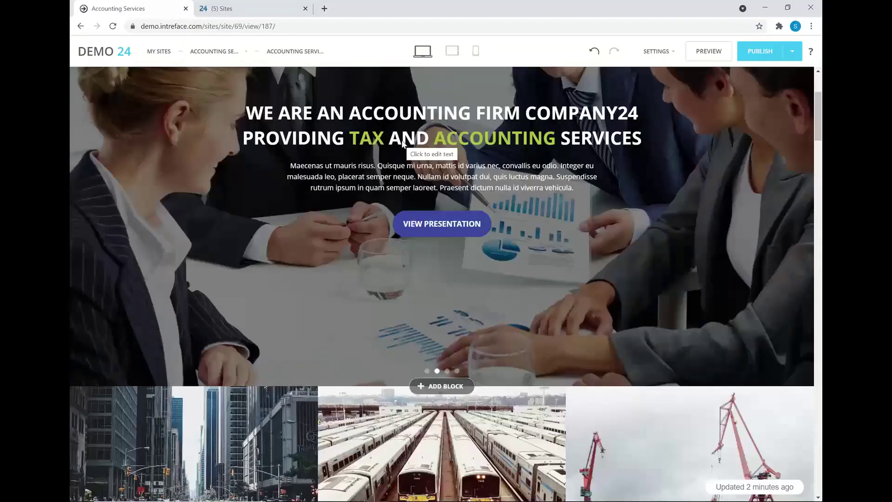
scroll(506, 181, up, 1)
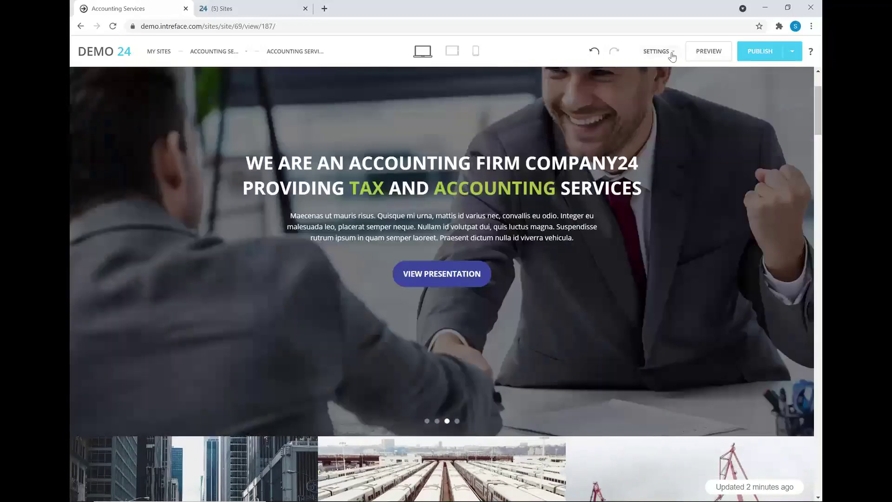
click(672, 53)
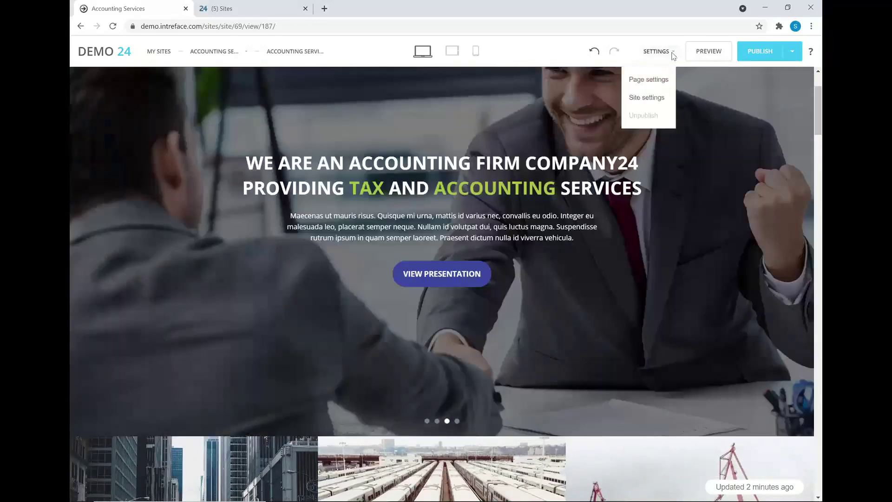
click(646, 97)
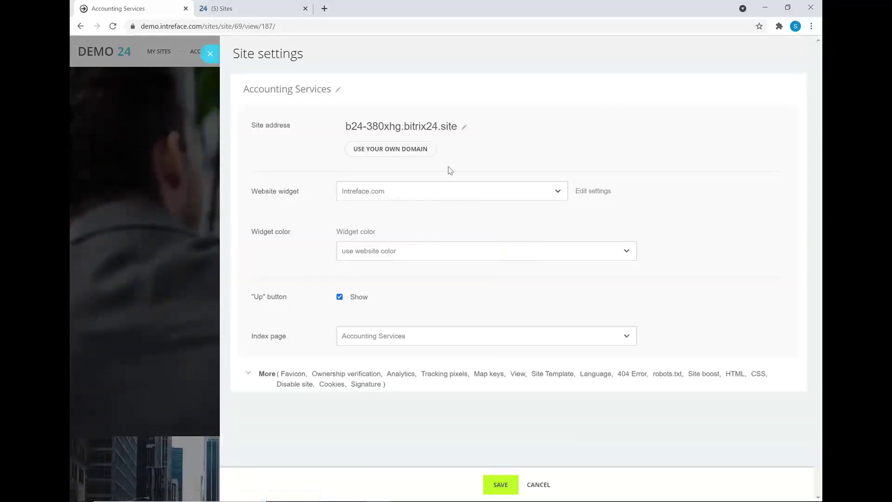
Step: Open the Intreface.com website widget for editing and review its Open Channel, CRM form and Callback settings
click(558, 192)
click(610, 192)
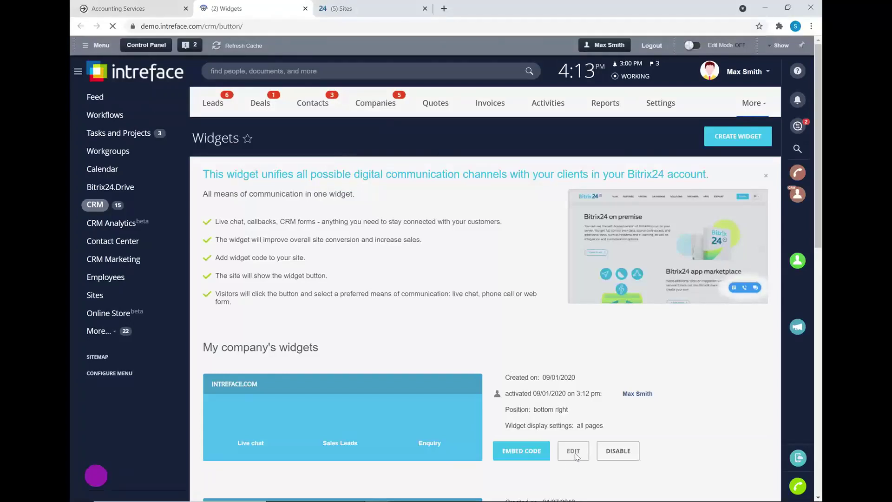
click(573, 451)
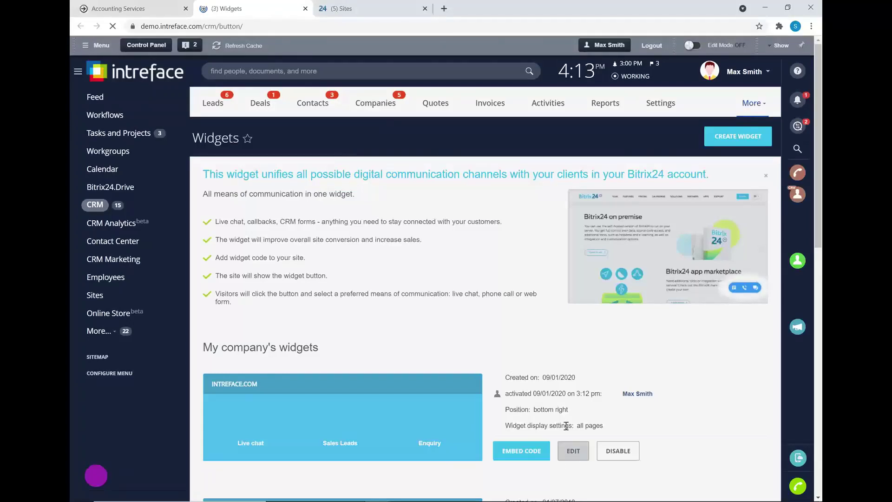
click(573, 454)
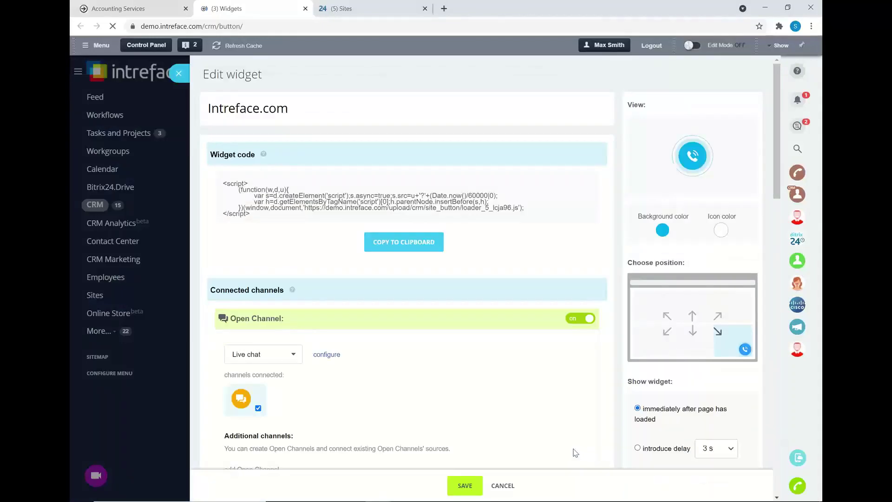
scroll(309, 225, down, 2)
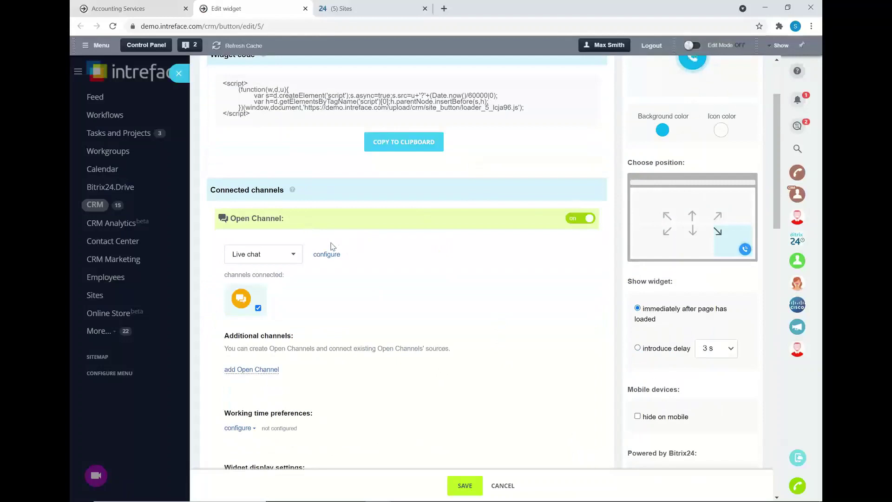
scroll(237, 329, down, 7)
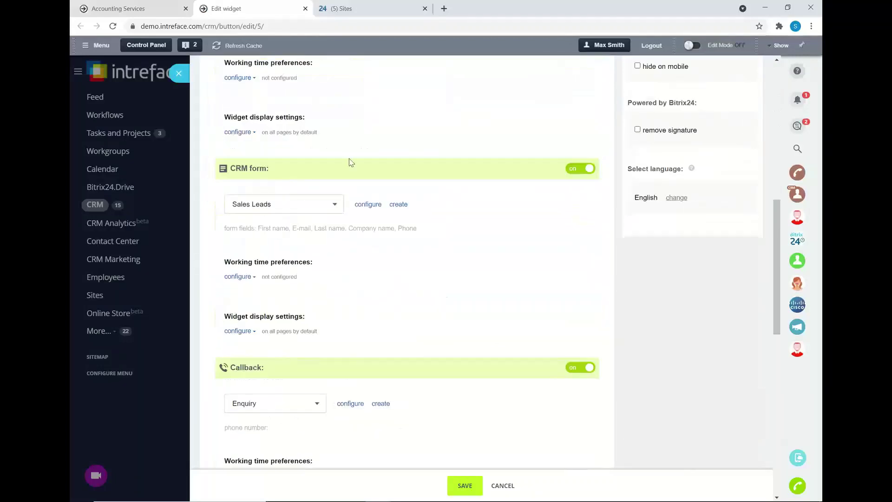
scroll(267, 322, down, 2)
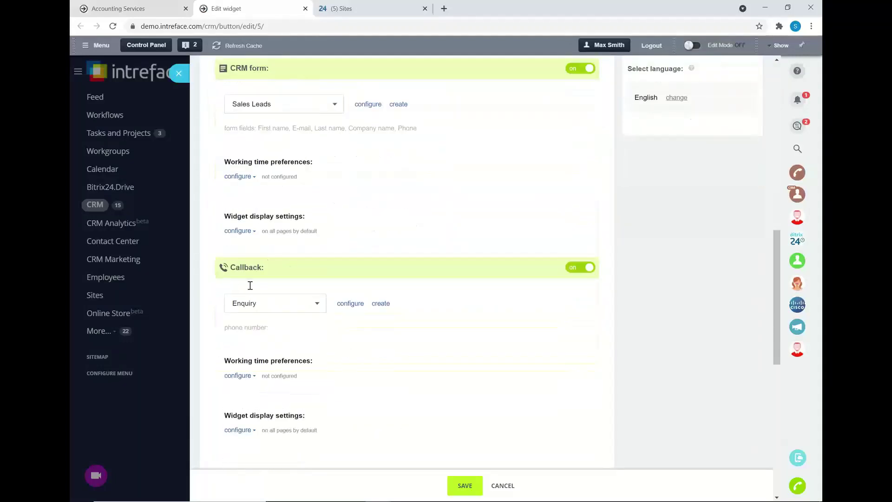
Step: Close the Accounting Services site settings without saving and look through the page in tablet view
click(132, 8)
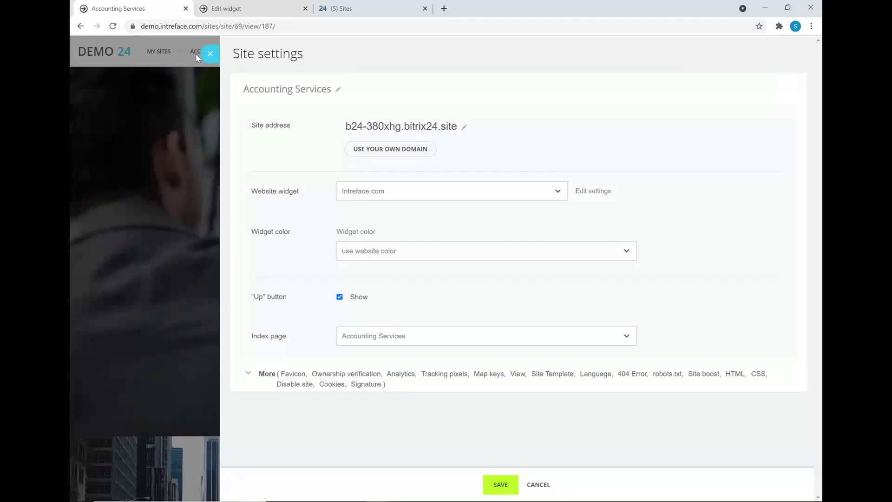
click(211, 55)
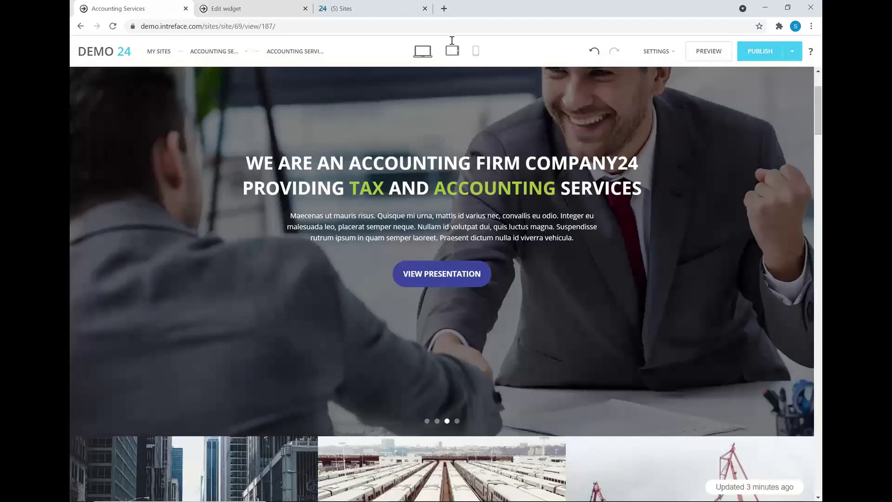
scroll(592, 299, up, 2)
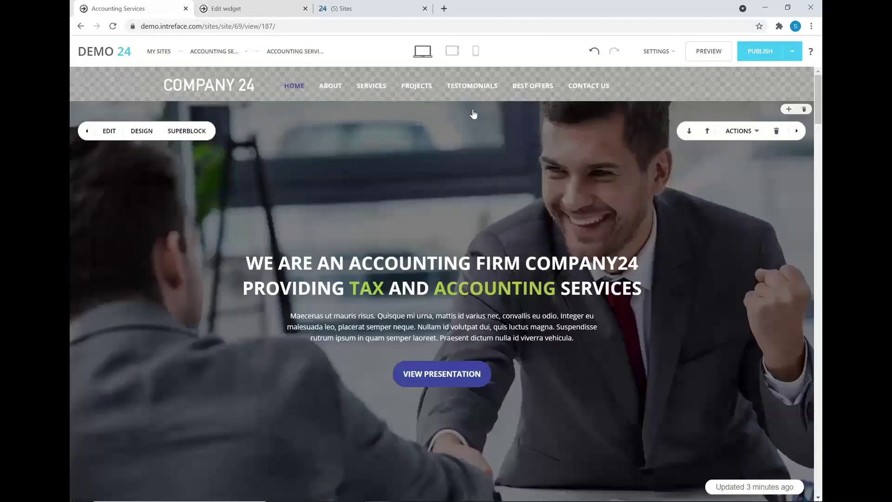
click(452, 51)
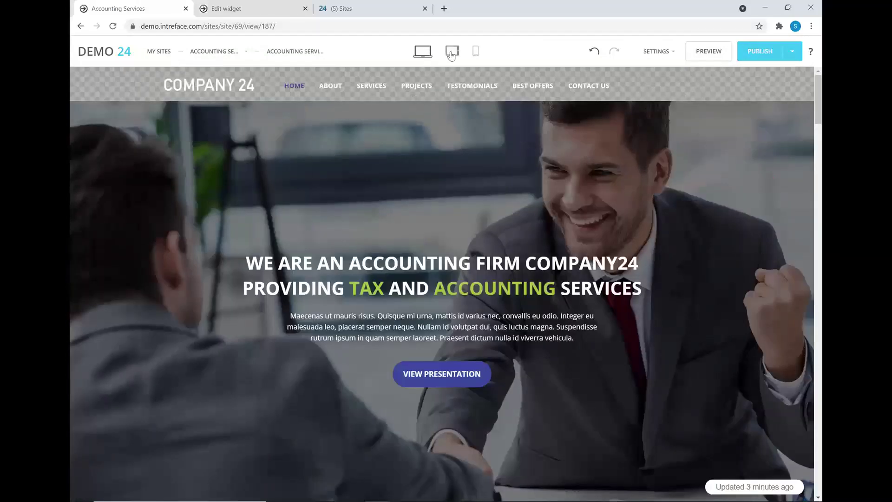
scroll(500, 337, down, 15)
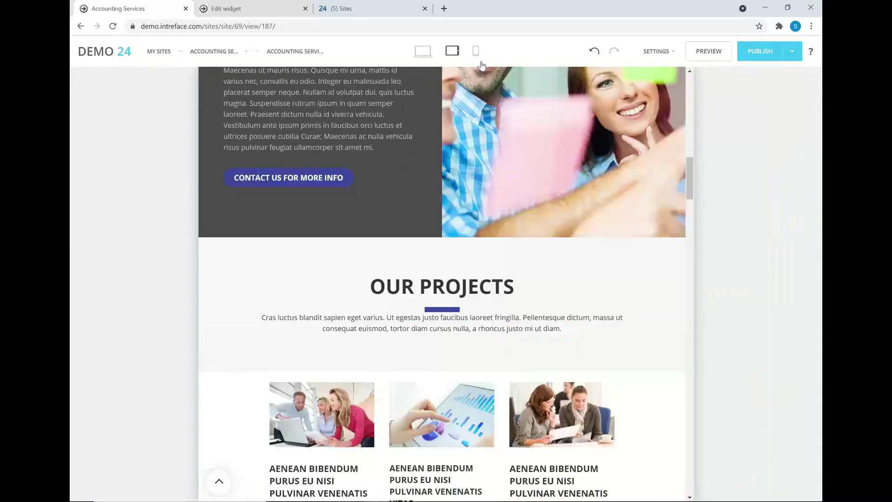
Step: Switch the Accounting Services page to mobile view and look through its sections
click(475, 50)
scroll(436, 169, up, 15)
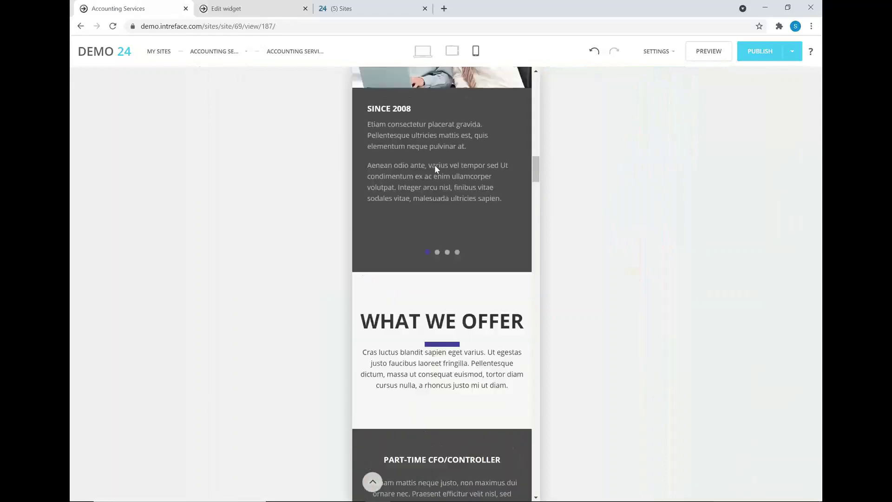
scroll(436, 168, up, 7)
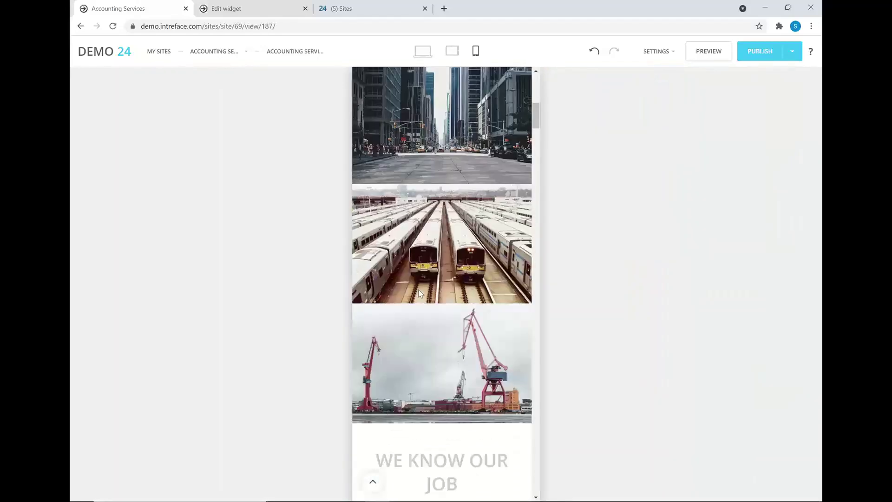
scroll(408, 200, down, 6)
scroll(402, 271, up, 2)
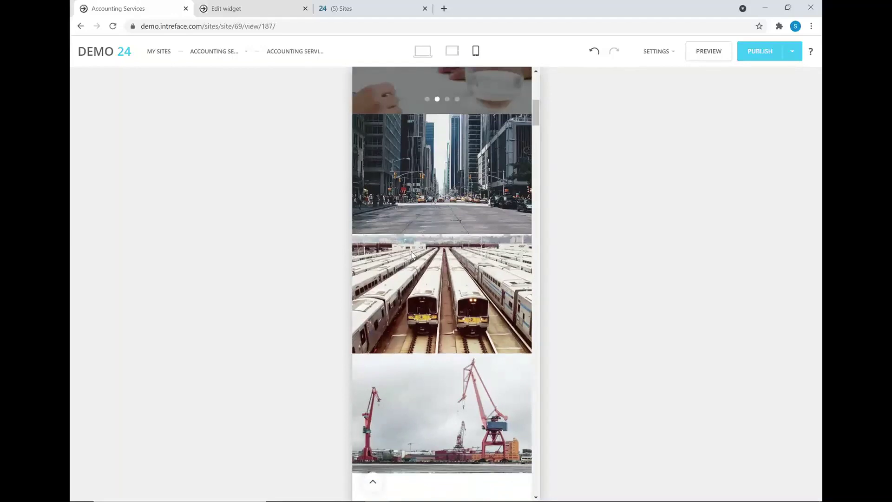
Step: Check the publishing options for the Accounting Services site, then switch to the Google Slides presentation and show the Questions slide
click(790, 53)
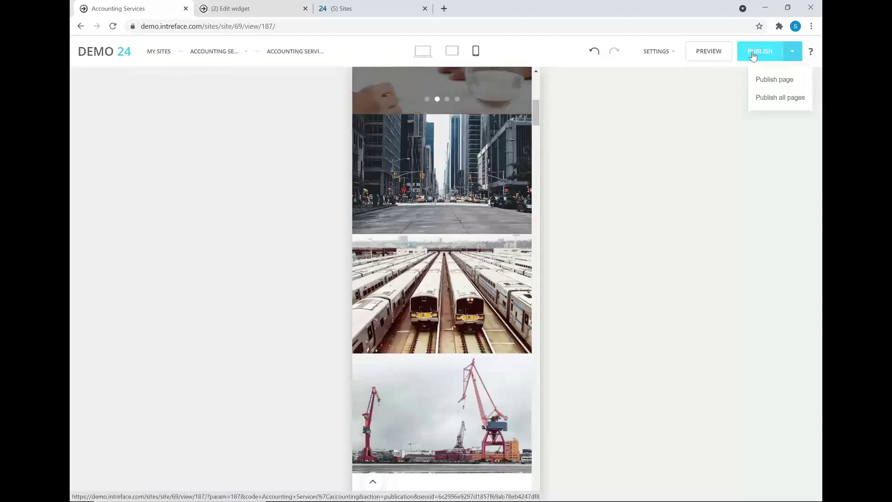
key(alt+Tab)
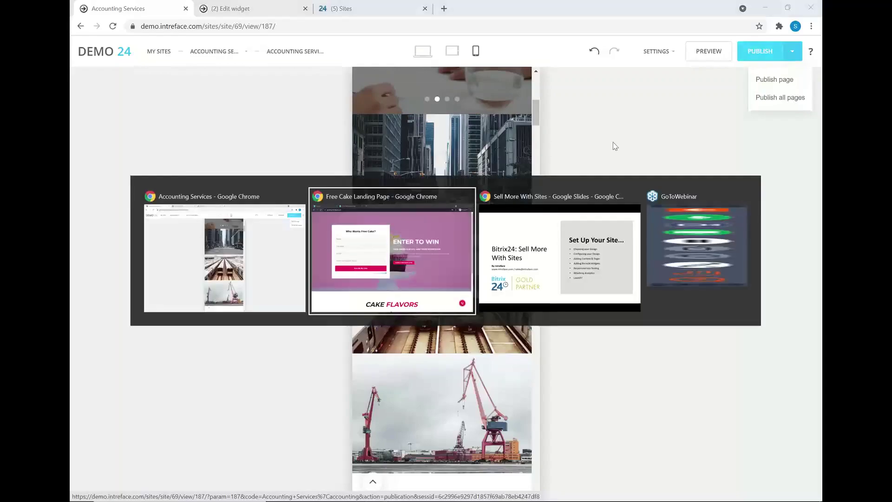
click(583, 202)
click(694, 131)
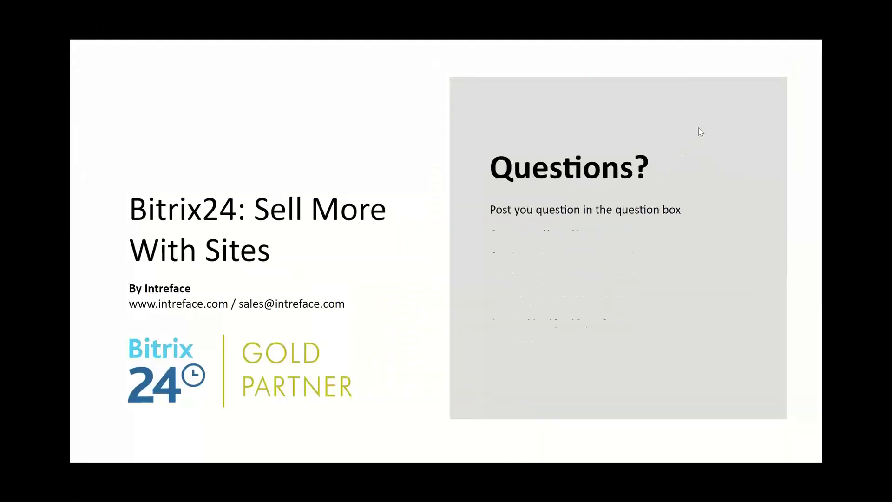
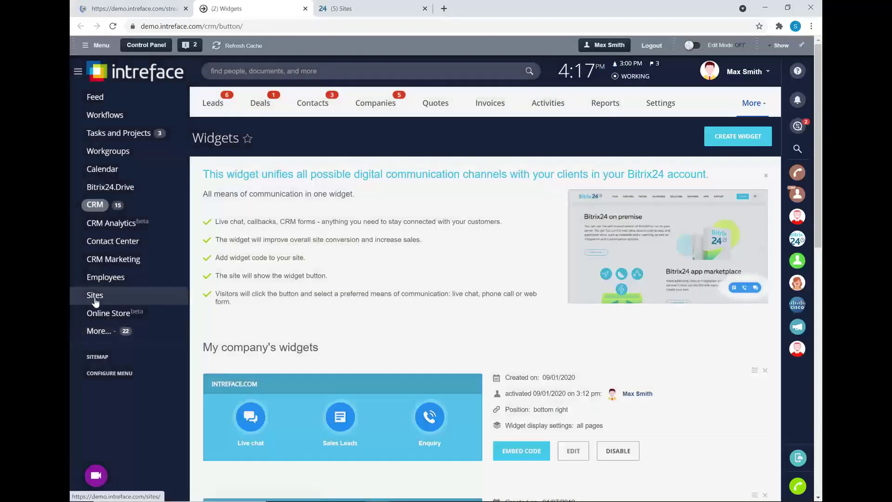
Step: Open the Online Store section in both portal browser tabs and return to the tab that showed Widgets
click(97, 314)
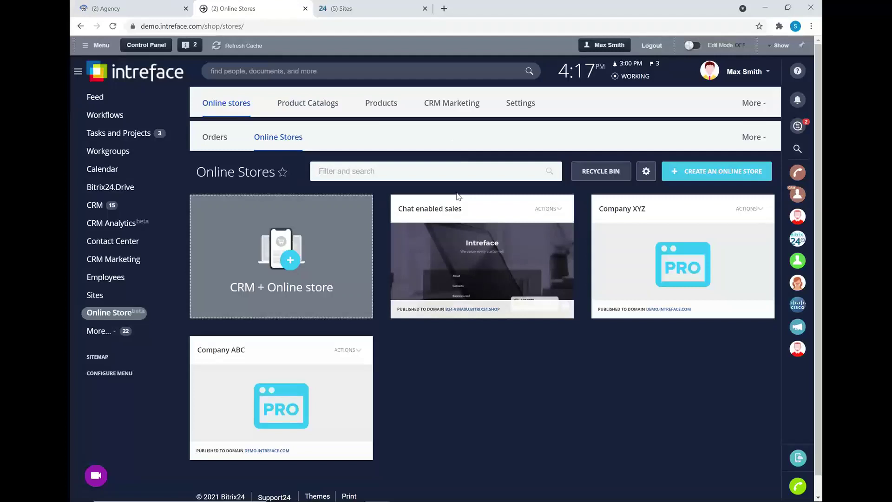
click(148, 9)
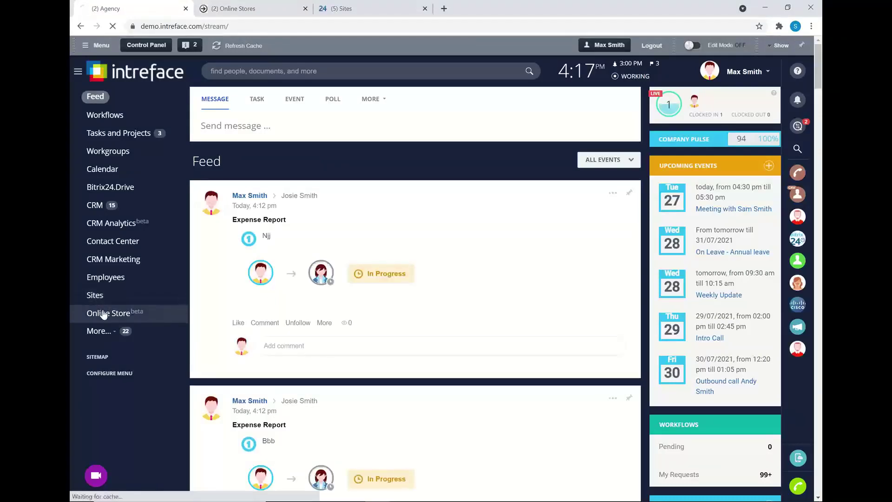
click(104, 314)
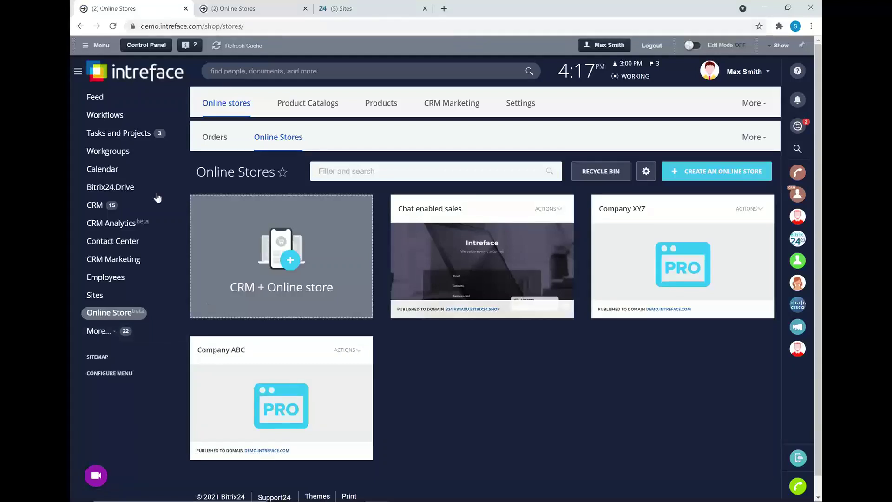
click(263, 13)
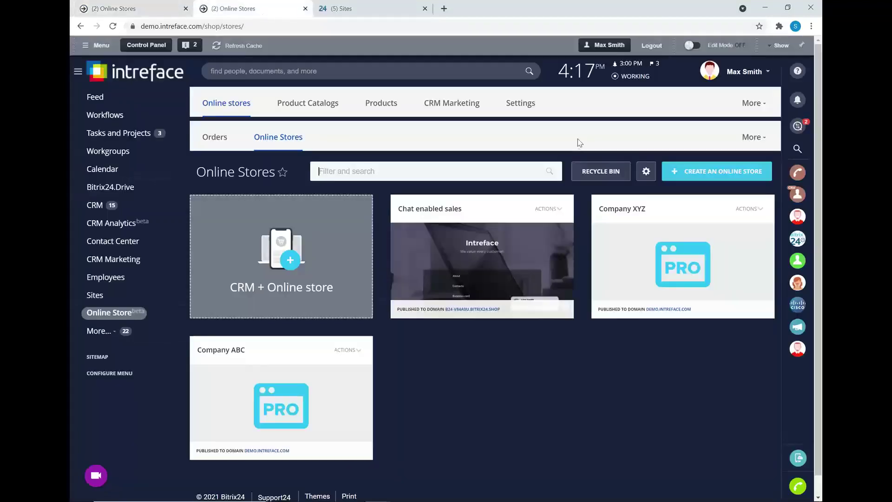
Step: Open the main page of the Chat enabled sales store and view its Business card link settings, closing them without saving
click(459, 242)
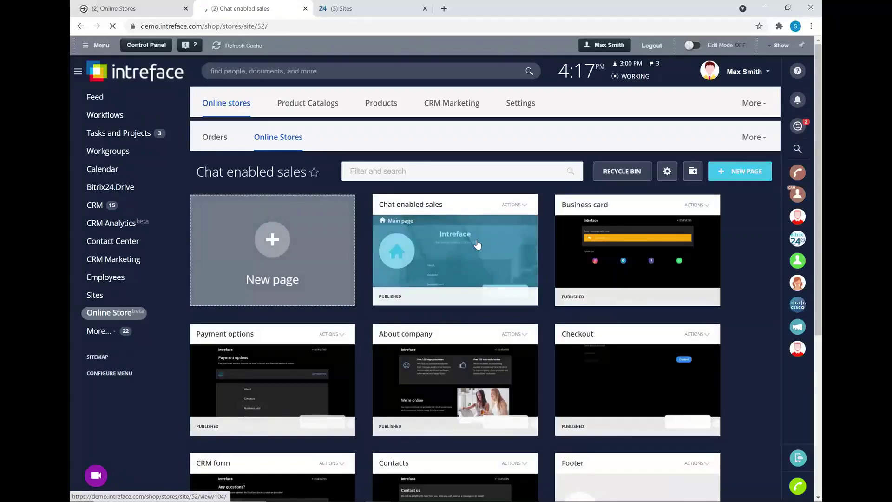
click(477, 244)
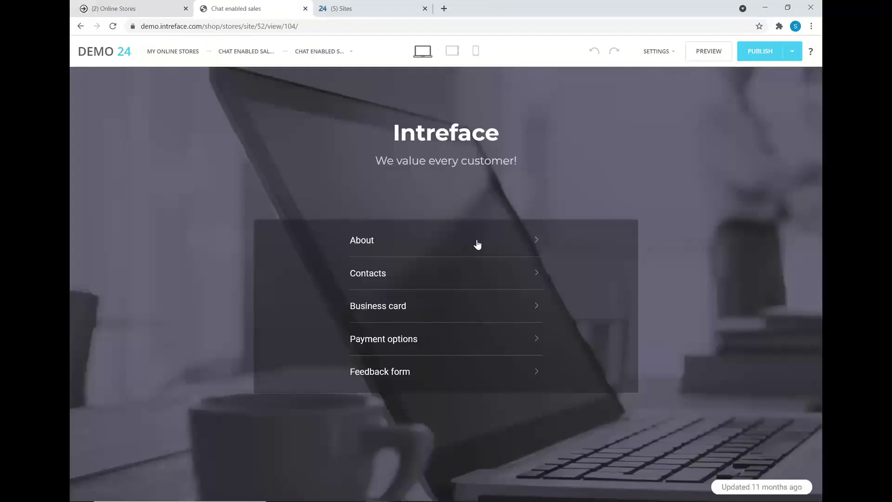
mouse_move(384, 314)
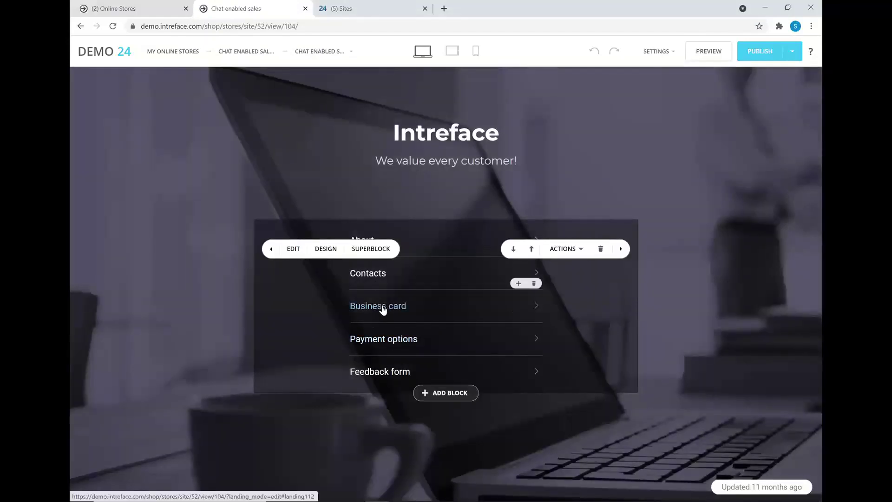
click(383, 310)
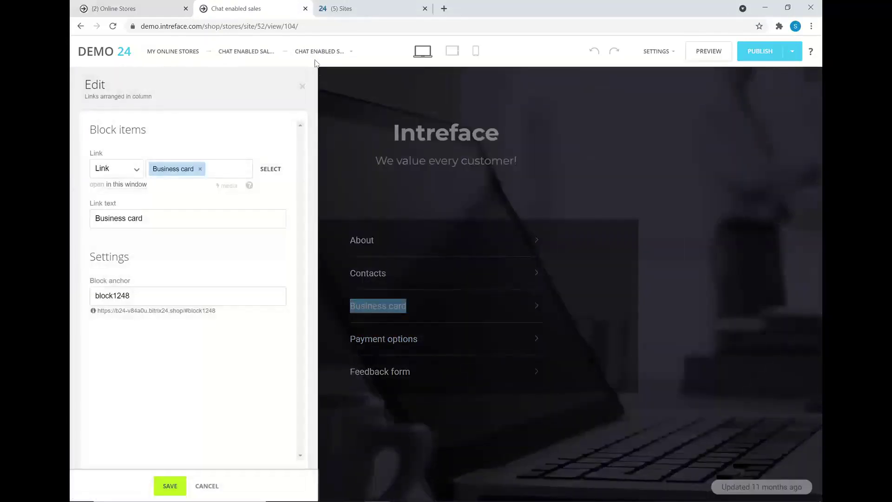
click(304, 88)
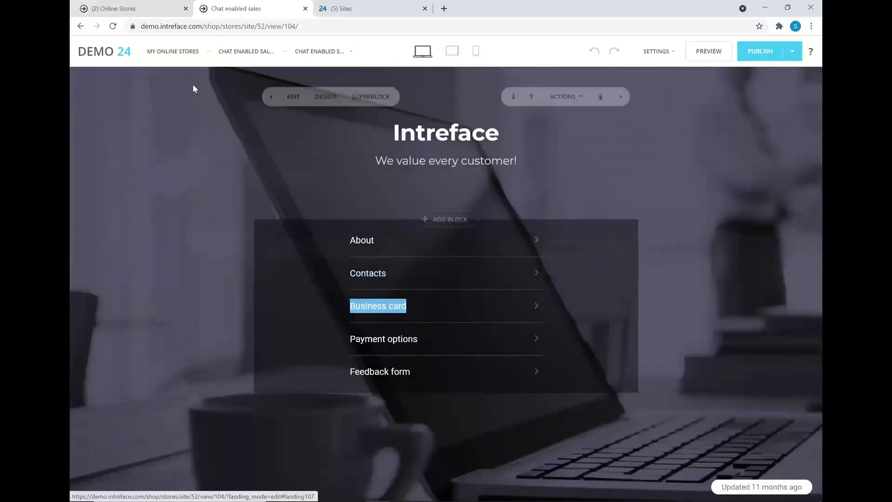
Step: Return to the Online Stores tab, open the first CRM Product Catalog's product list and view the options for adding other product types
click(162, 7)
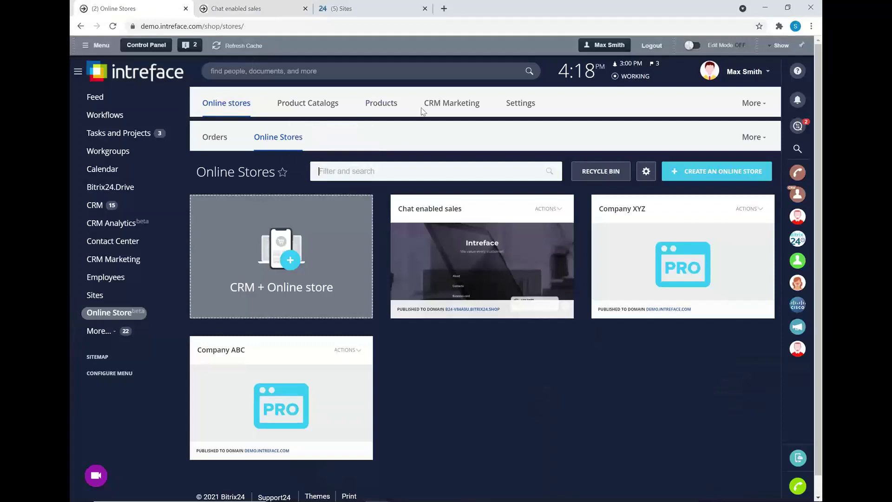
mouse_move(308, 106)
mouse_move(320, 138)
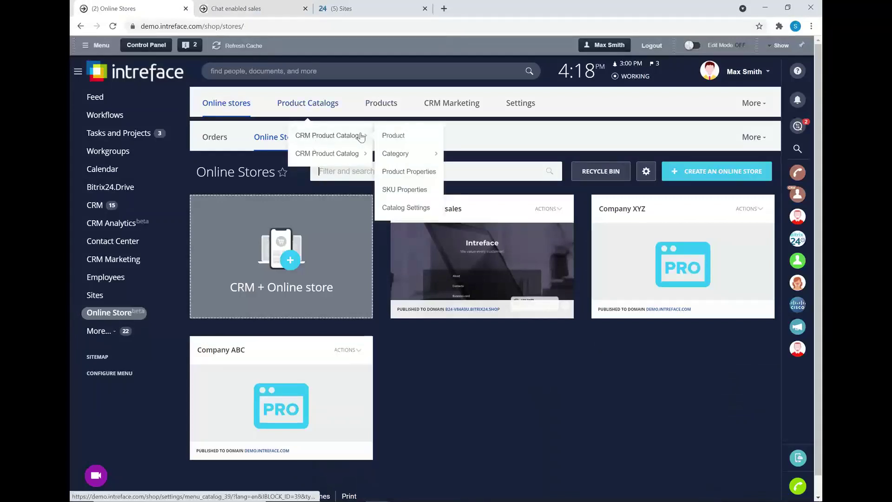
click(397, 138)
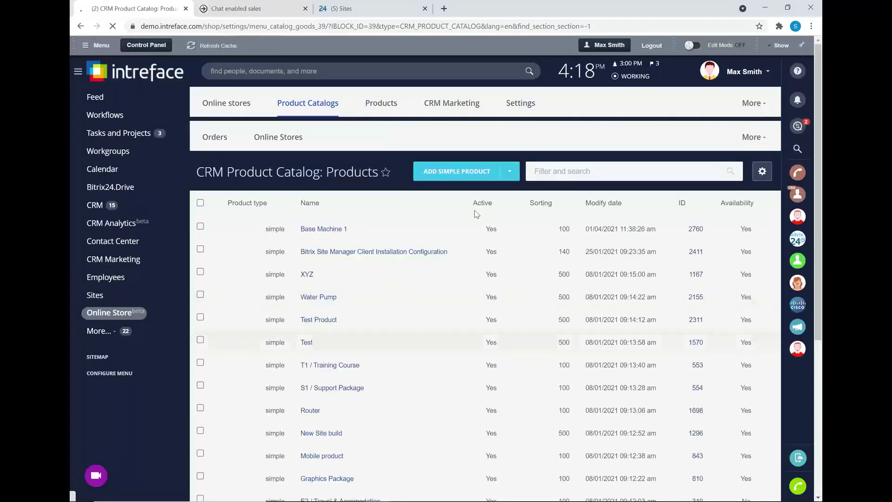
click(509, 179)
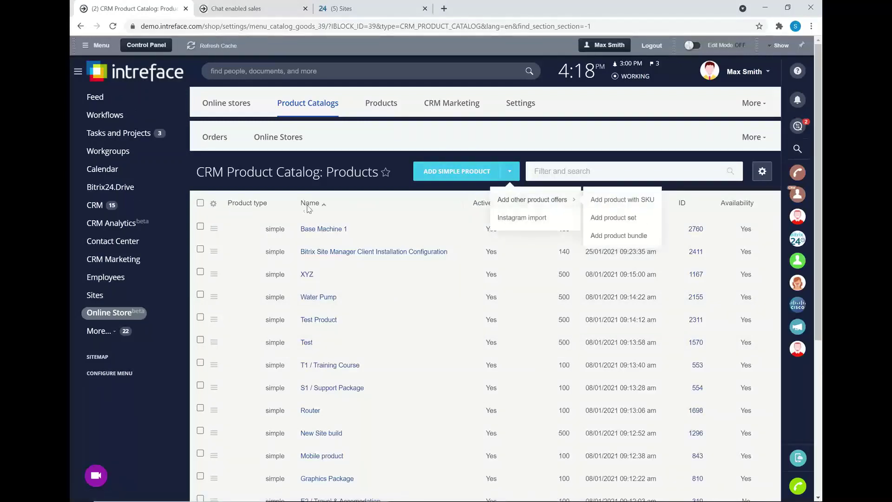
Step: Open Base Machine 1 for modification, review its preview, details, SEO and commercial catalog price settings, and close it without saving
click(213, 228)
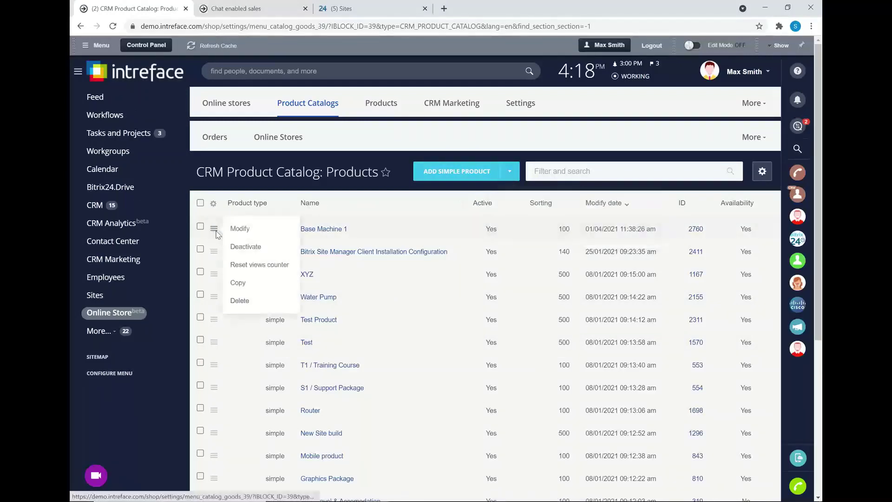
click(240, 228)
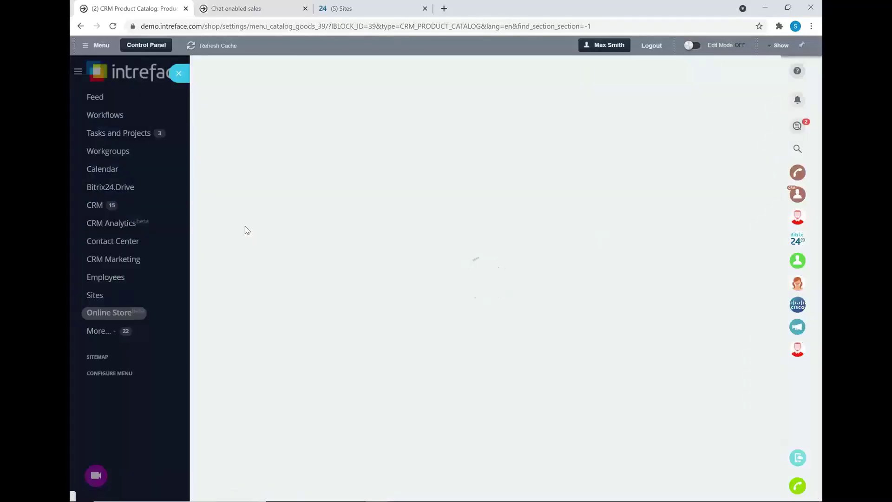
click(274, 133)
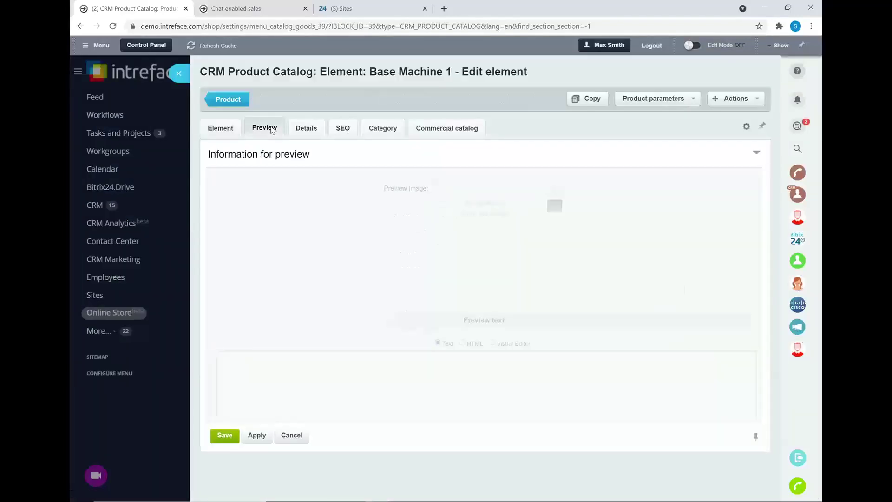
click(319, 129)
click(346, 131)
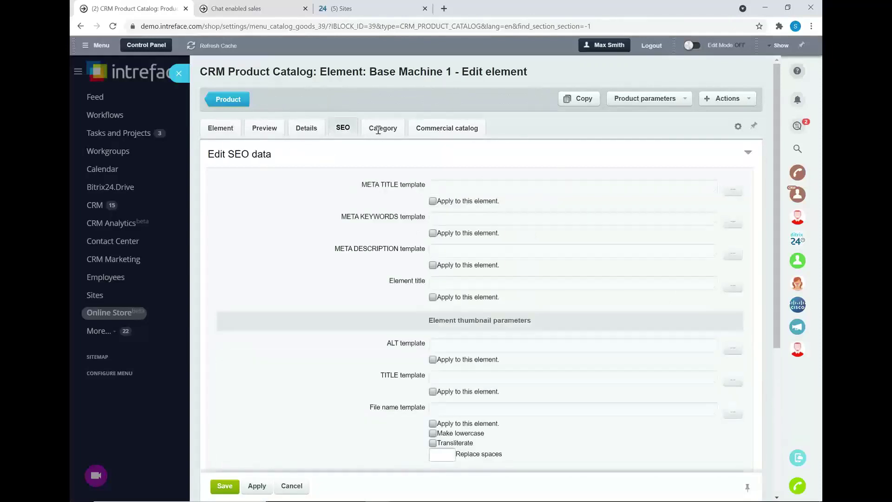
click(426, 128)
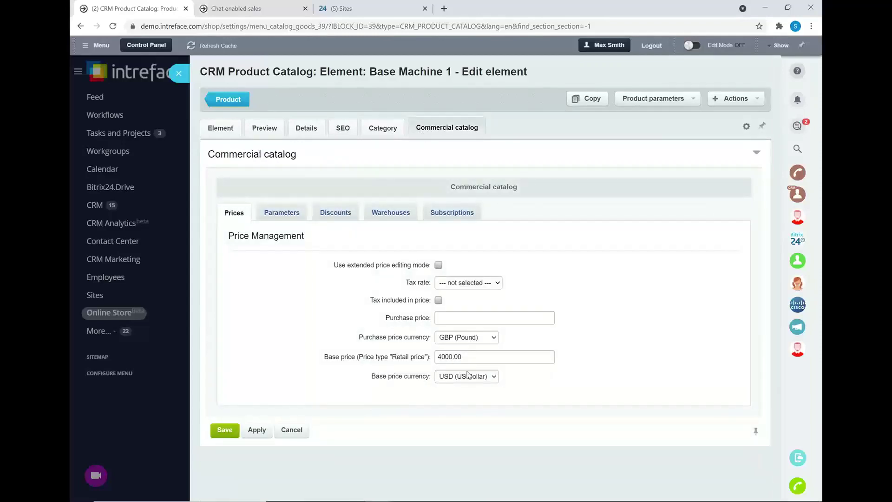
double_click(450, 356)
click(462, 357)
click(179, 74)
Step: Open the store's Payment systems list, look through the new payment system form and close it without saving
click(750, 103)
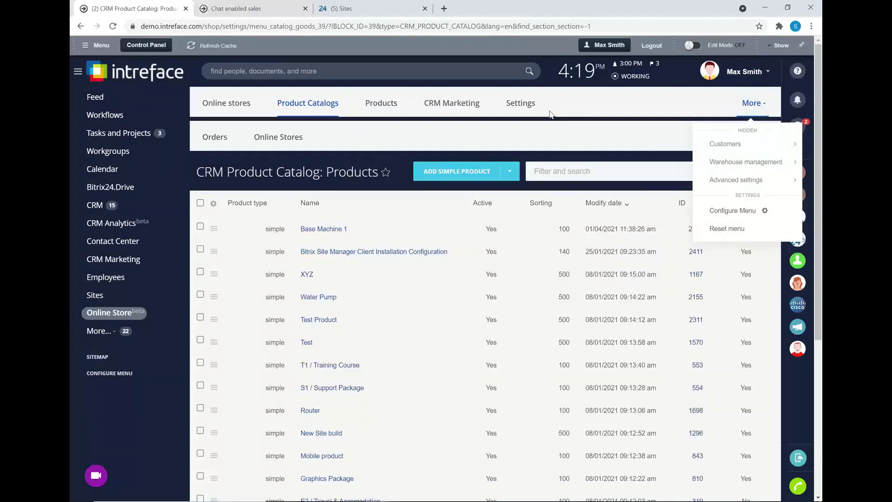
mouse_move(528, 104)
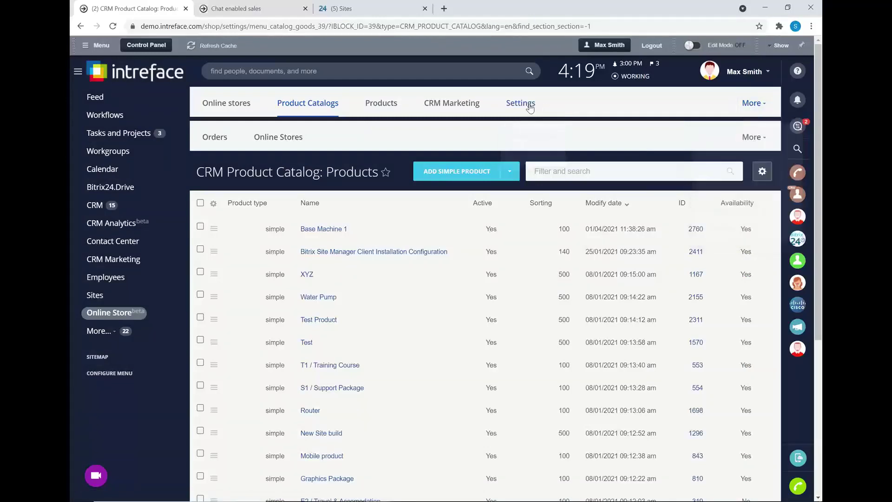
click(526, 138)
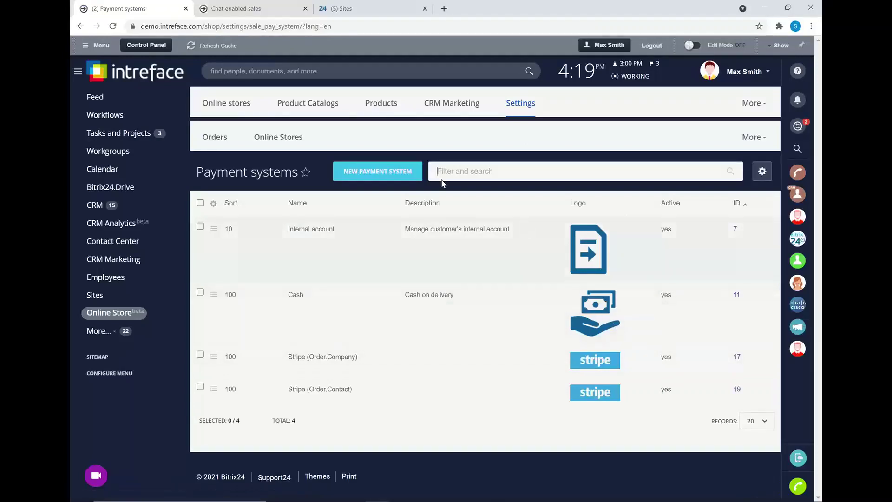
click(363, 174)
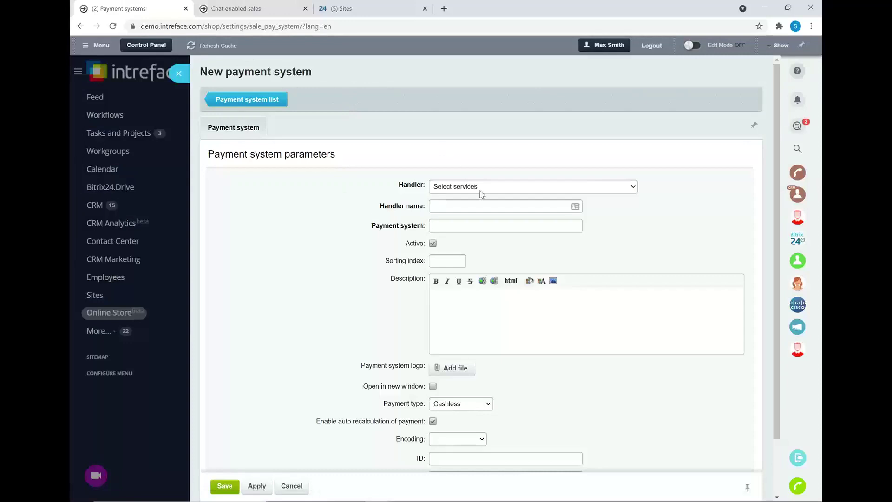
scroll(467, 235, down, 2)
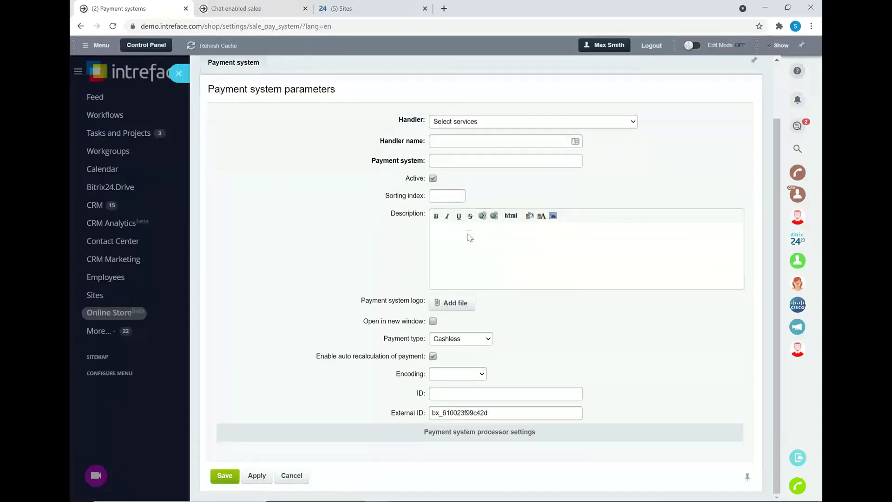
scroll(467, 237, up, 2)
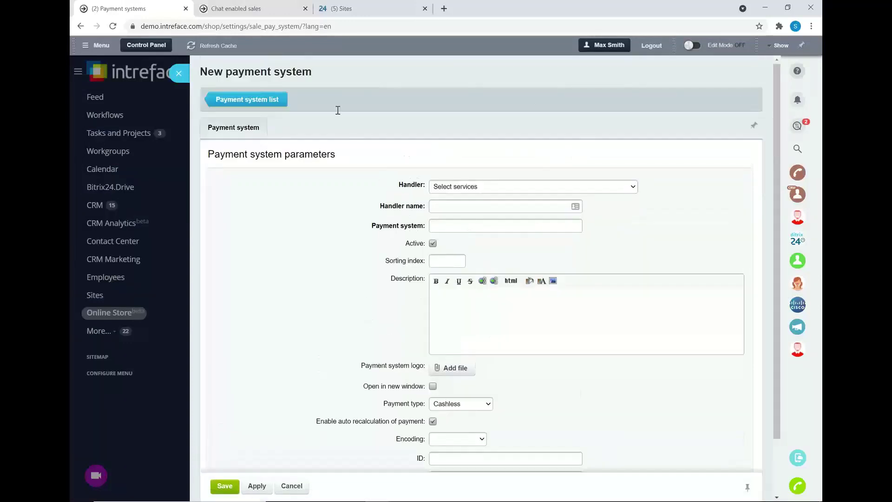
click(180, 74)
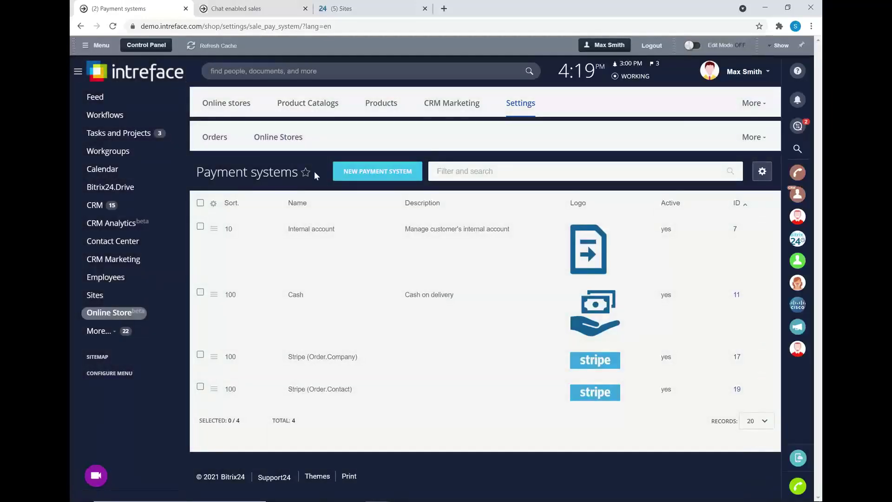
Step: Open the online store's Orders and show them in Kanban view
click(214, 104)
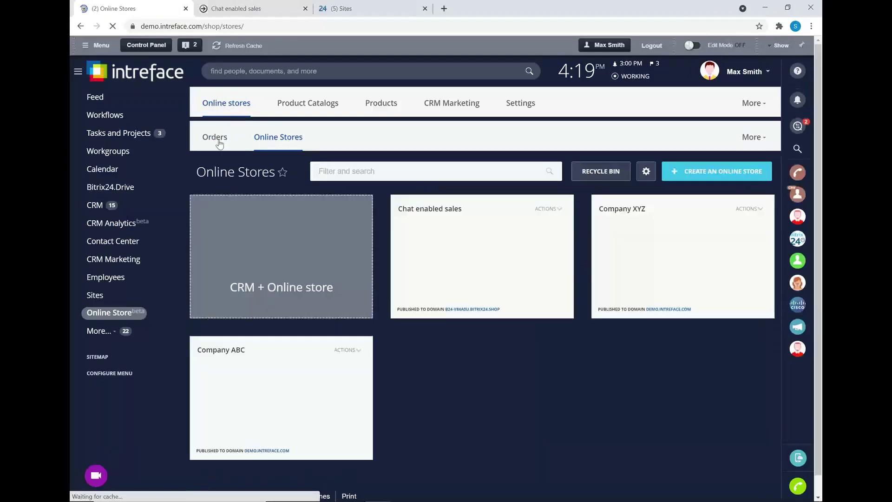
click(219, 145)
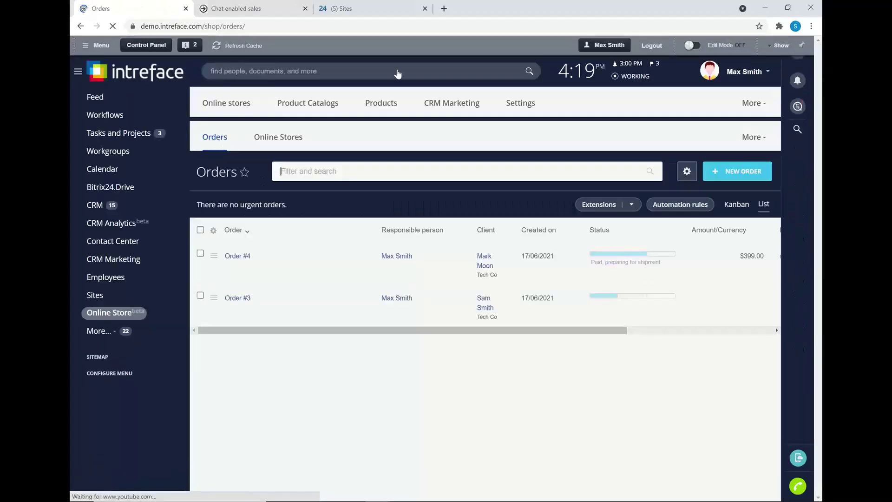
click(731, 209)
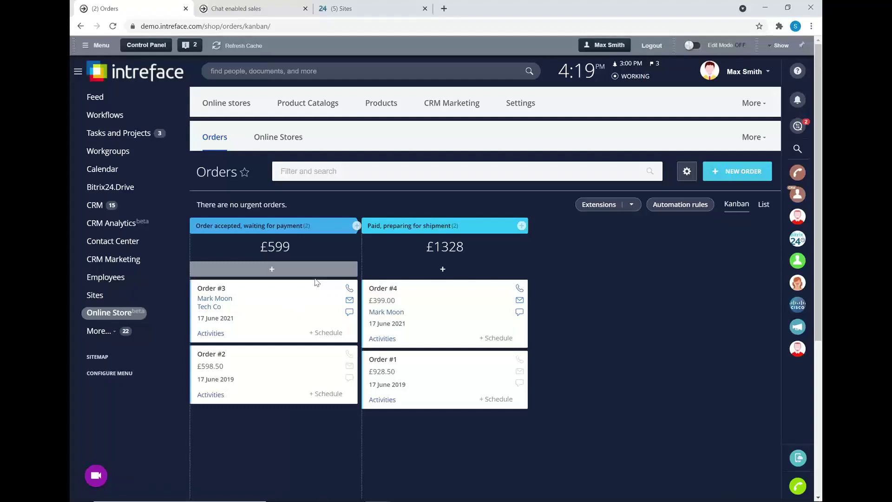
Step: View Order #3's details and the orders' automation rules page, closing each without changes
click(211, 288)
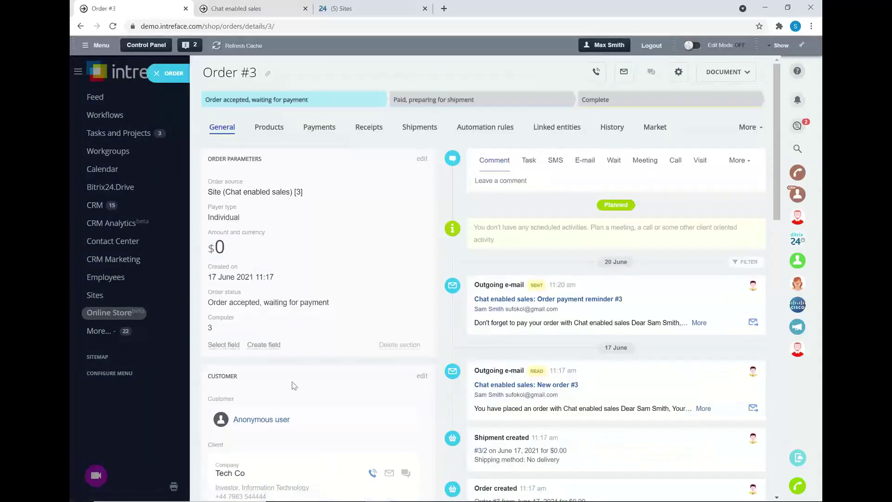
click(157, 74)
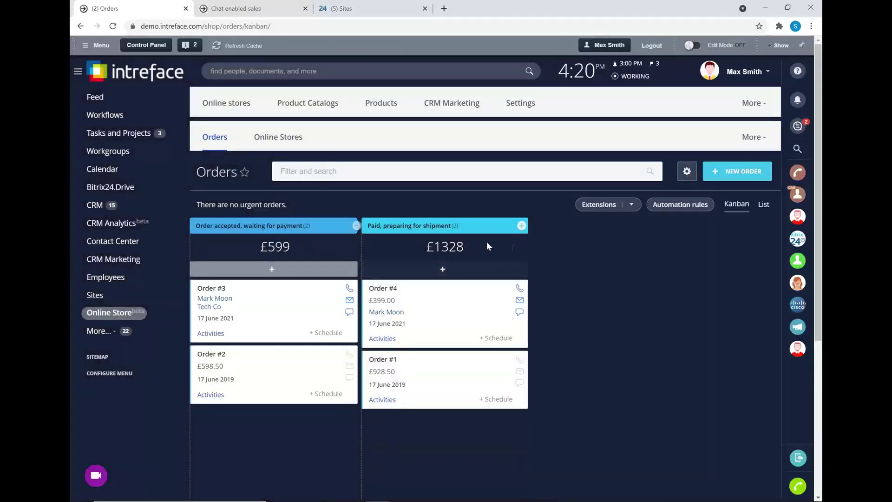
click(653, 208)
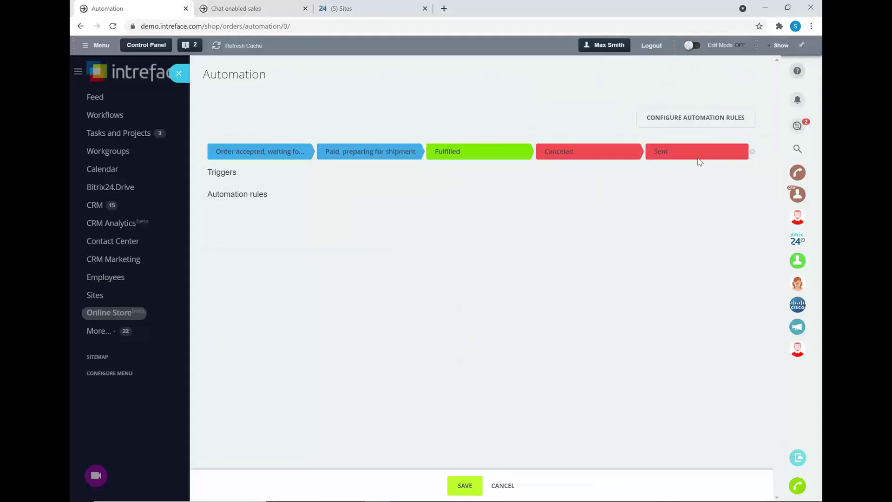
click(174, 76)
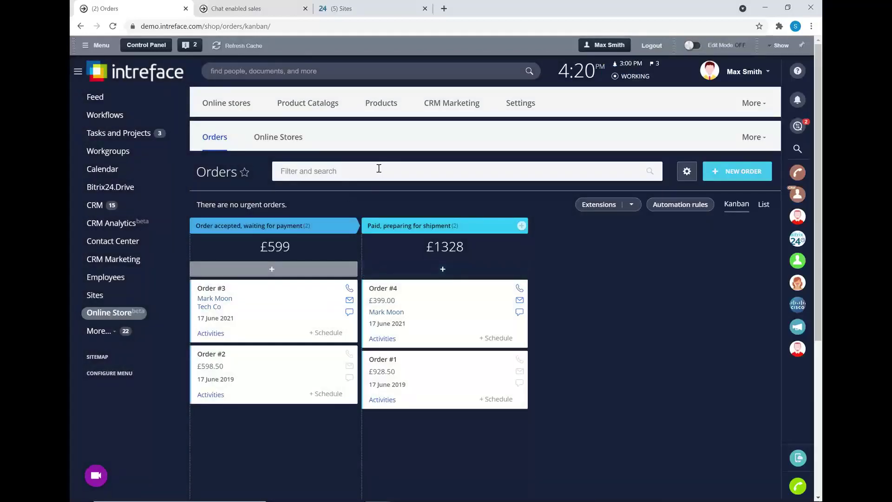
Step: Reopen Order #3, read the "Chat enabled sales: New order #3" outgoing e-mail and close both the message and the order
click(211, 290)
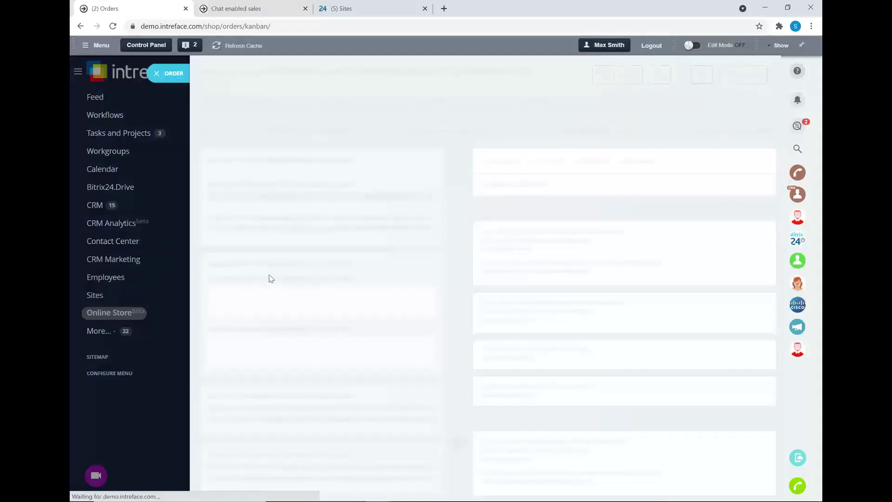
scroll(533, 293, down, 2)
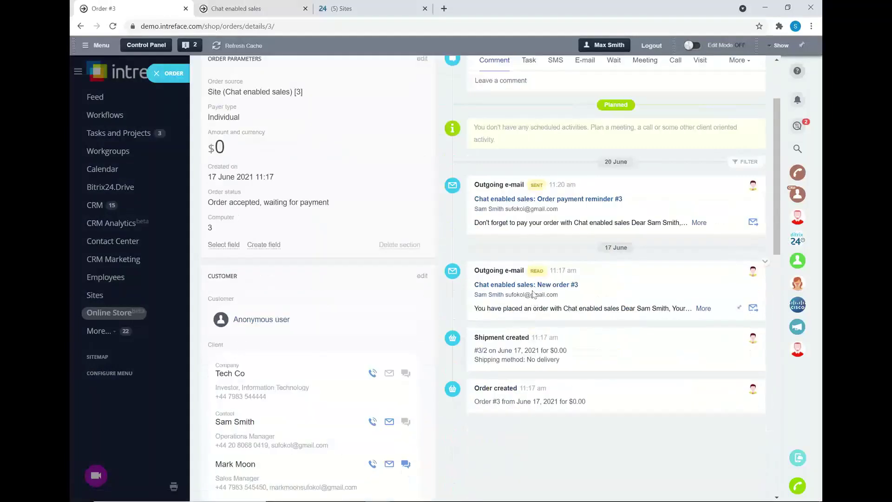
click(534, 287)
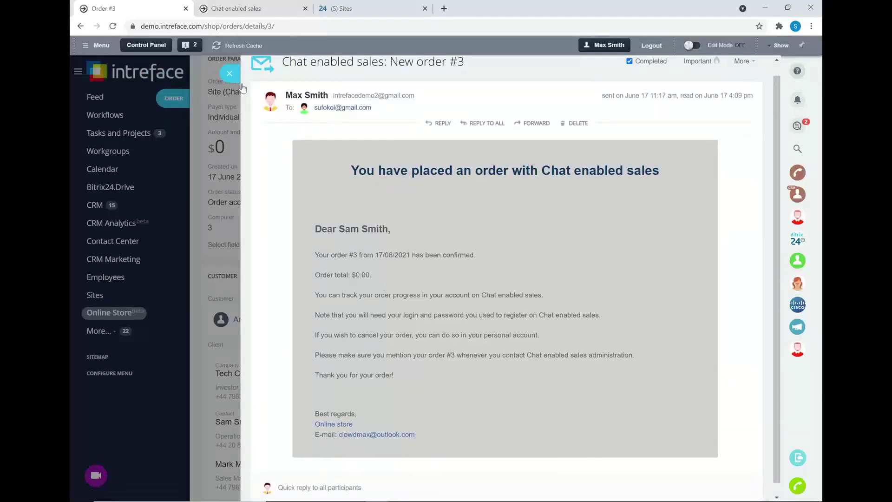
click(228, 74)
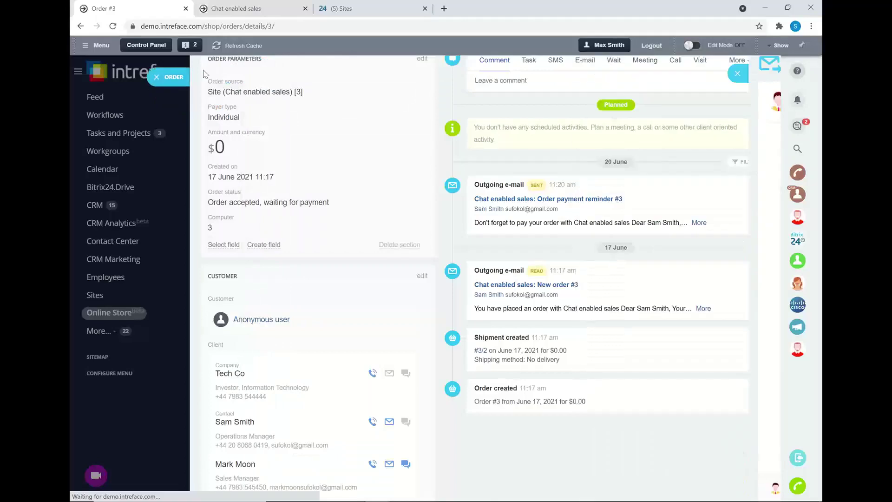
click(157, 73)
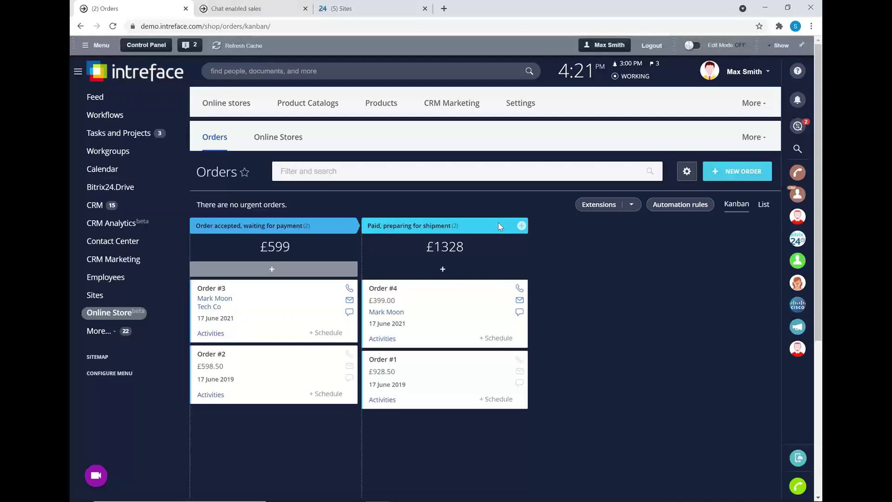
Step: Switch to the slide presentation and advance to the "Questions?" slide
key(alt+Tab)
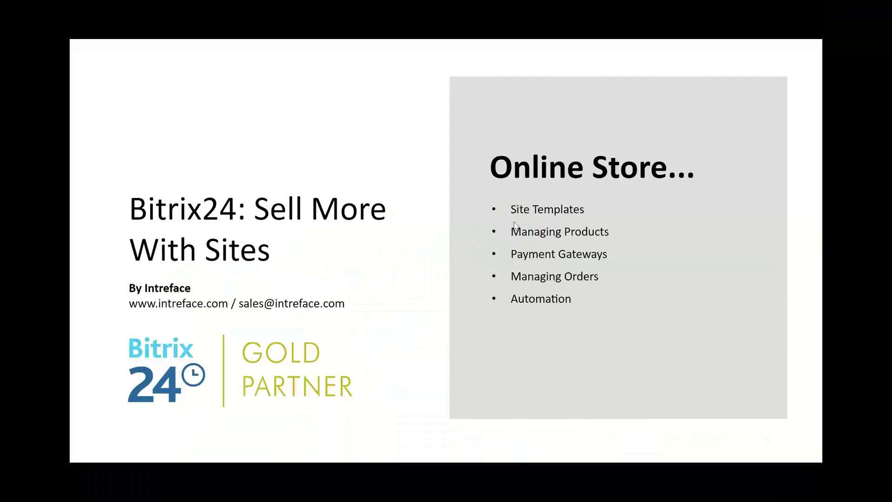
click(753, 238)
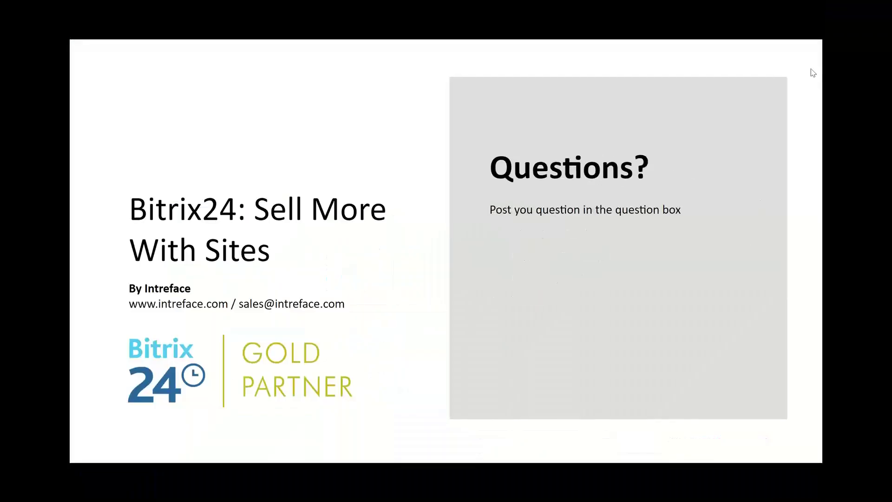
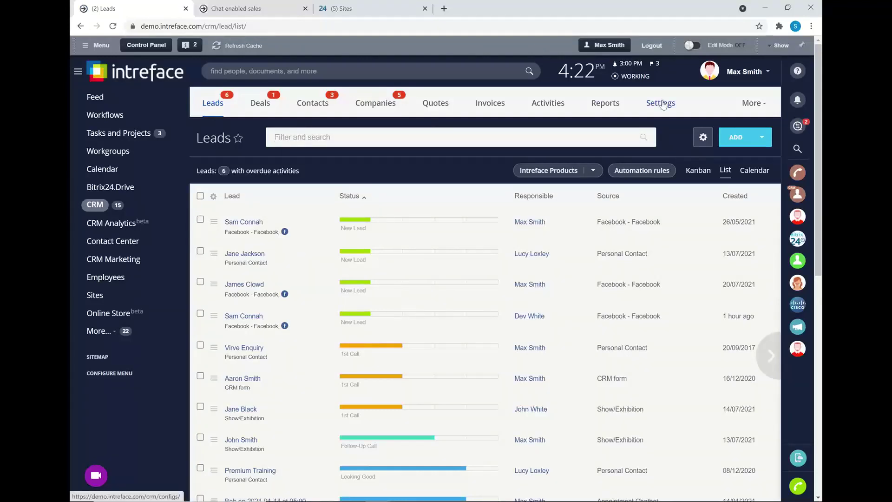
Step: Go to the CRM's Website Widget list and open the Intreface.com widget for editing
click(753, 104)
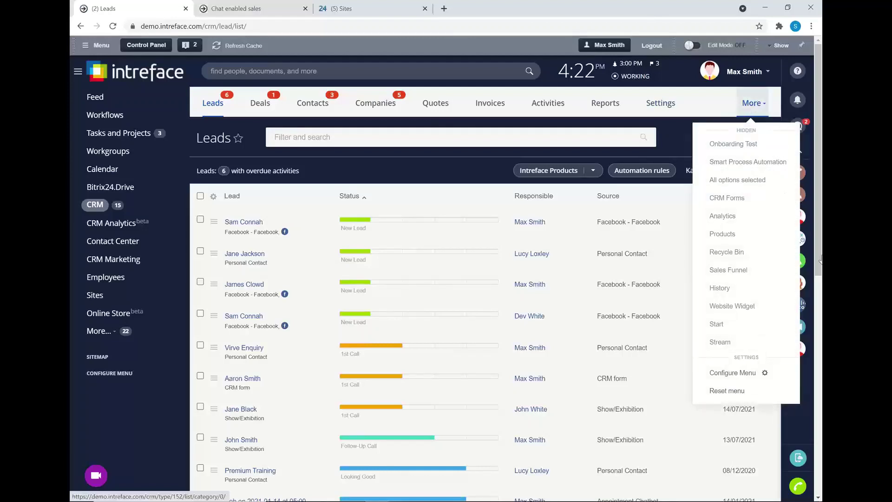
click(742, 310)
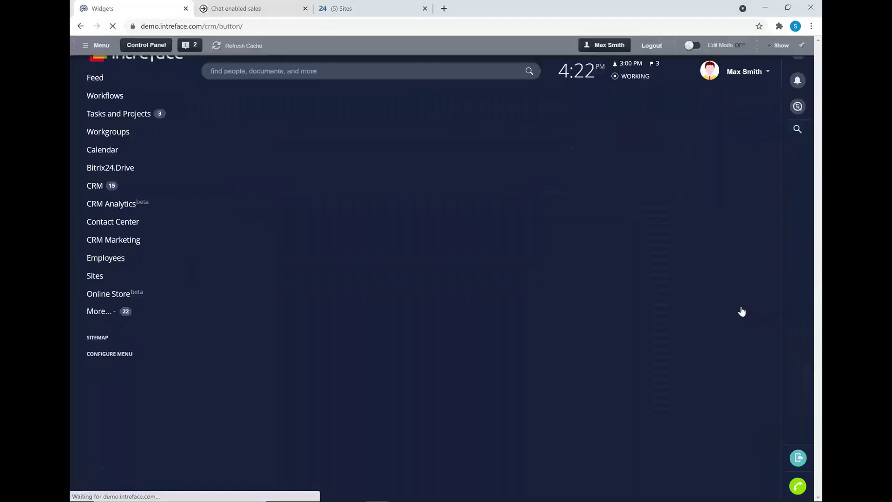
scroll(695, 314, down, 2)
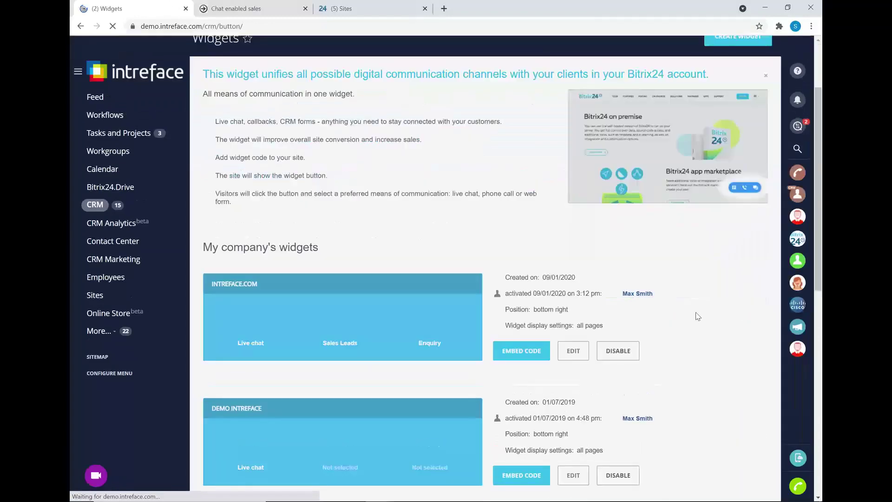
click(566, 349)
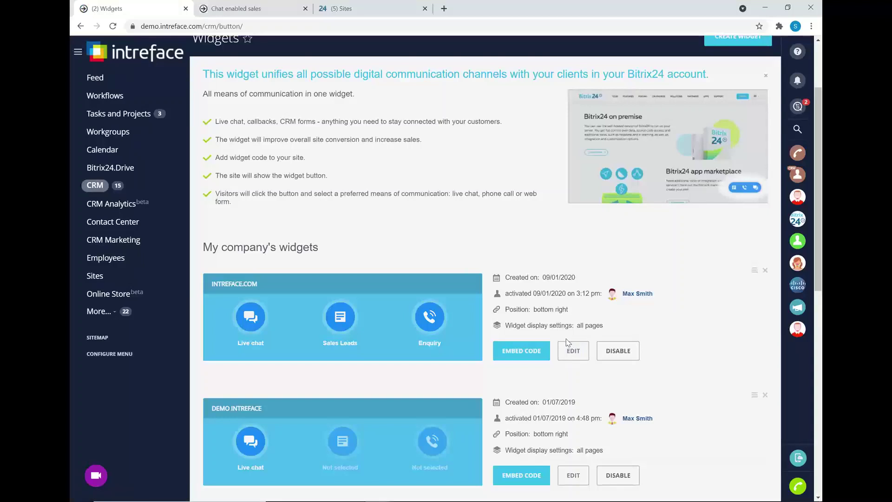
click(570, 350)
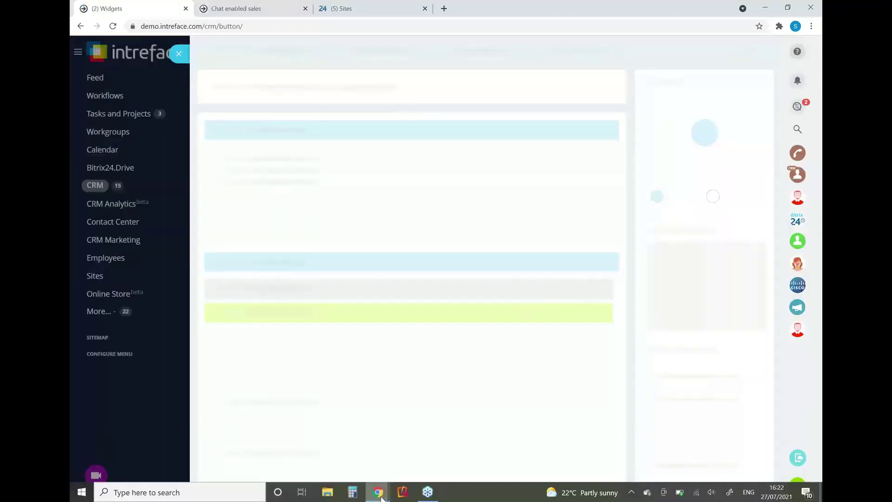
Step: Switch to the Free Cake Landing Page window, open the live chat from its website widget and close the chat
click(381, 497)
click(377, 444)
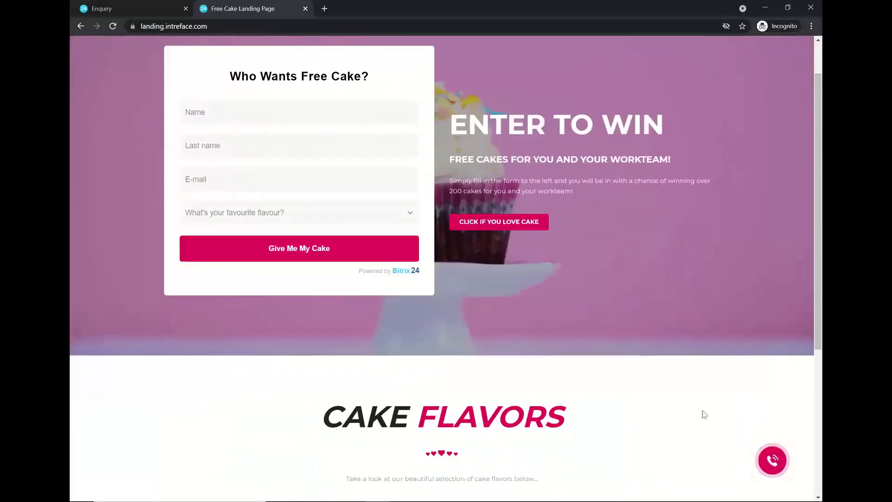
scroll(721, 420, down, 3)
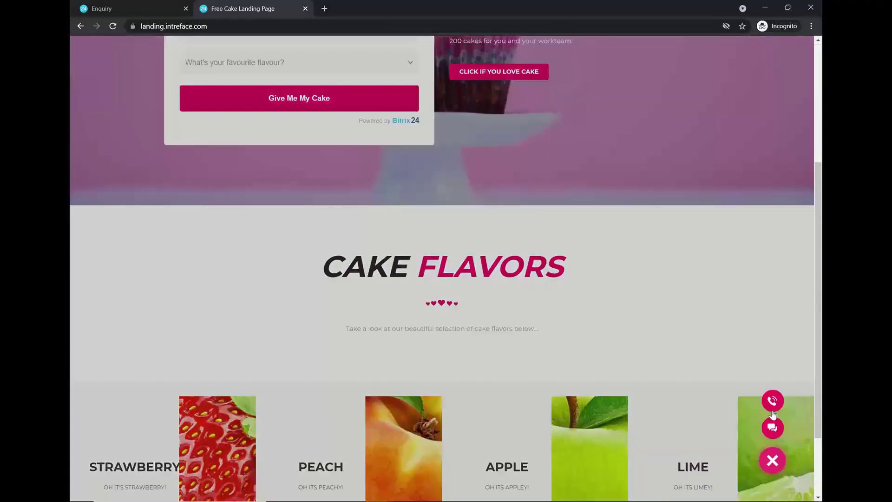
click(772, 426)
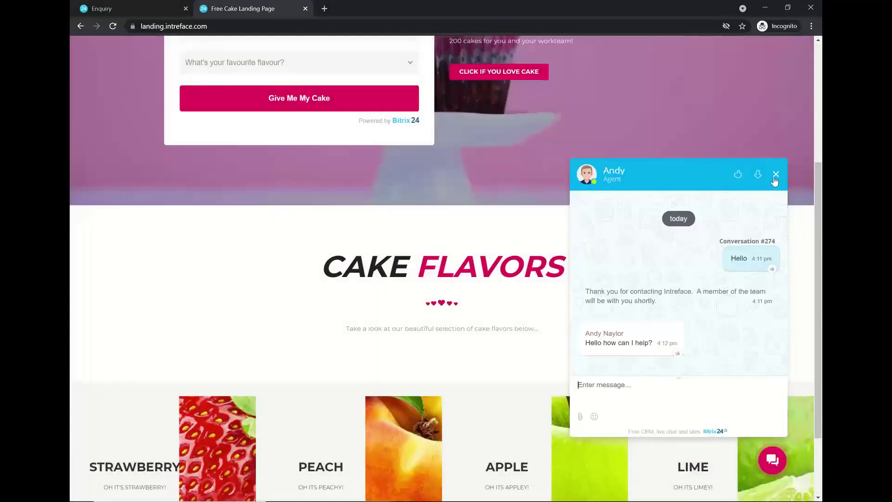
click(774, 176)
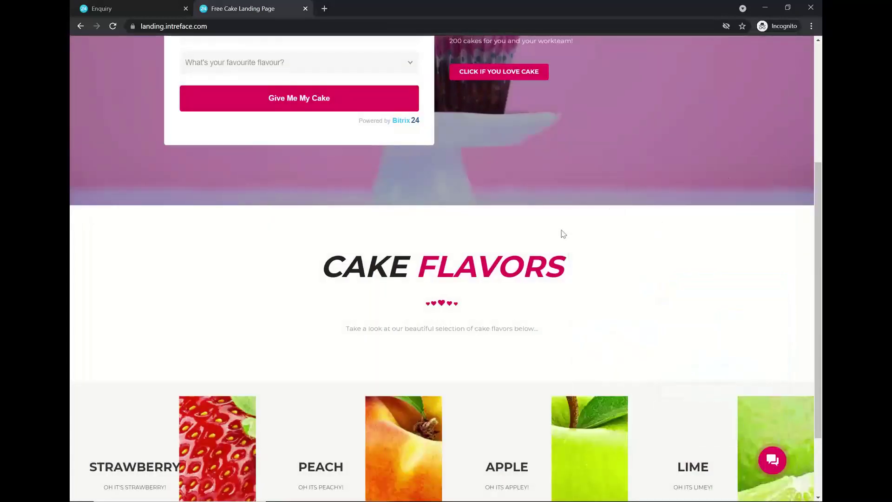
mouse_move(377, 492)
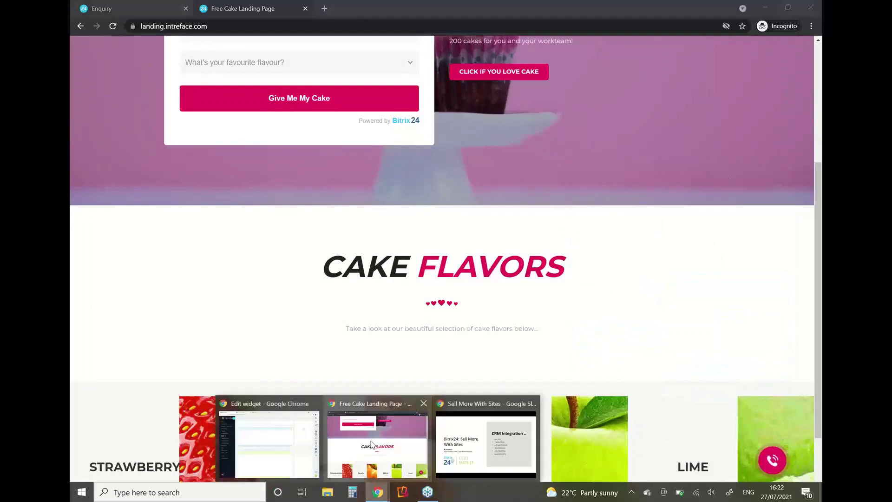
Step: Return to the Edit widget window and view the selectable Open Channels under Connected channels, leaving Live chat selected
click(318, 431)
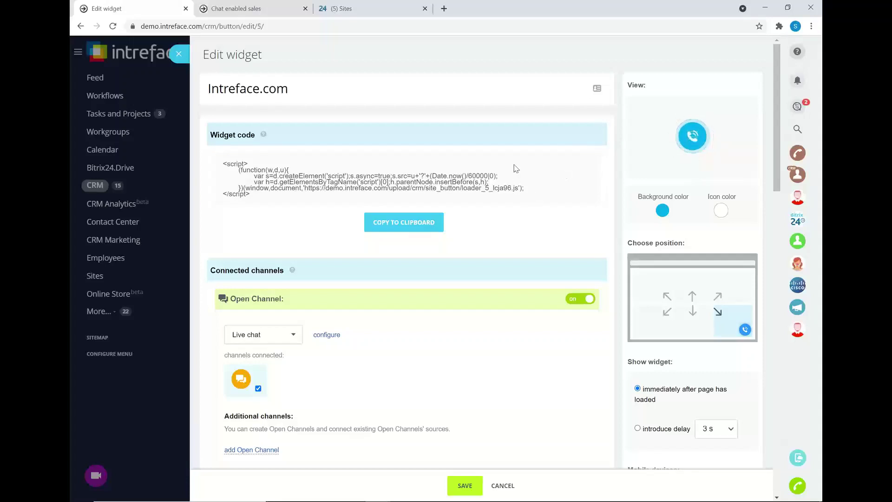
scroll(514, 169, down, 2)
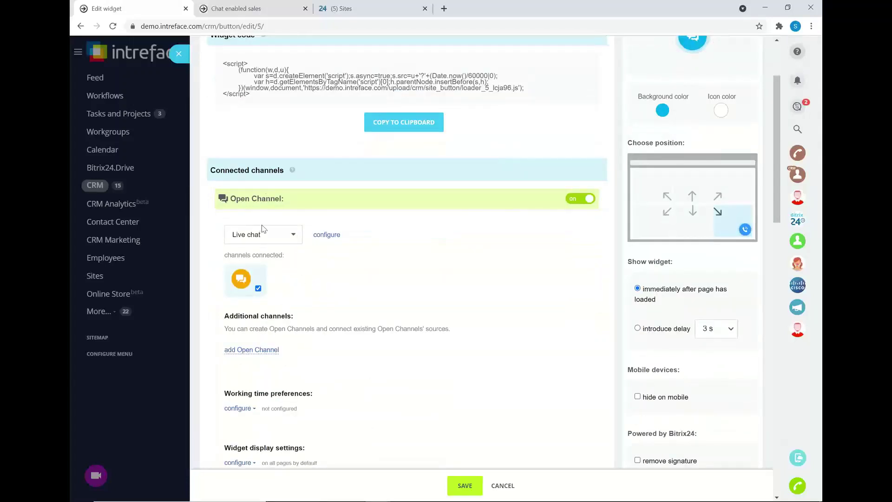
click(288, 241)
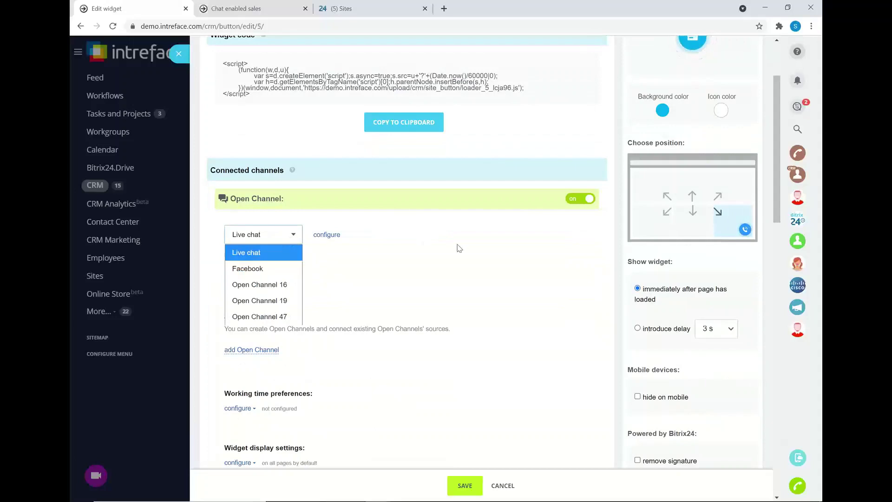
click(459, 248)
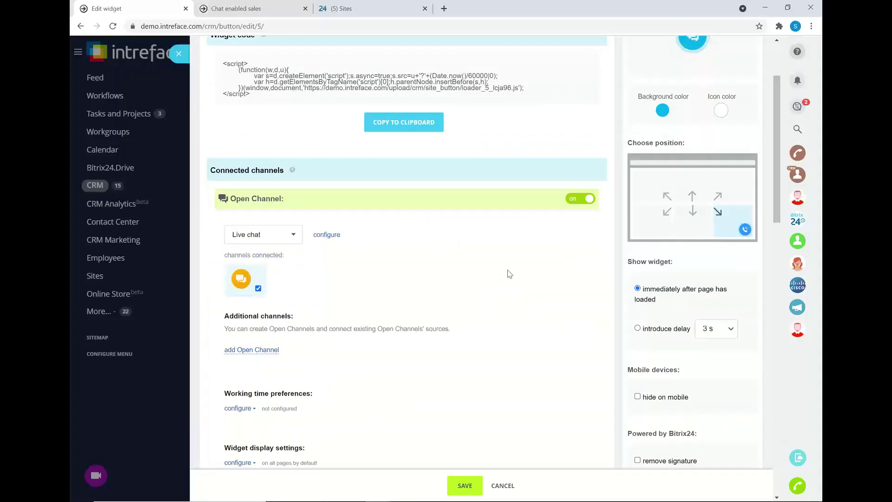
Step: Set the Intreface.com widget's icon color to red and its background color to white
scroll(507, 274, up, 1)
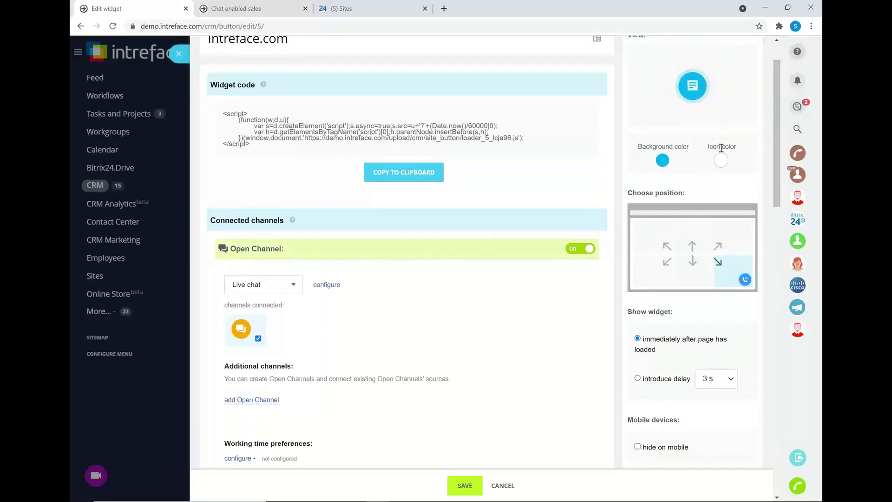
click(721, 162)
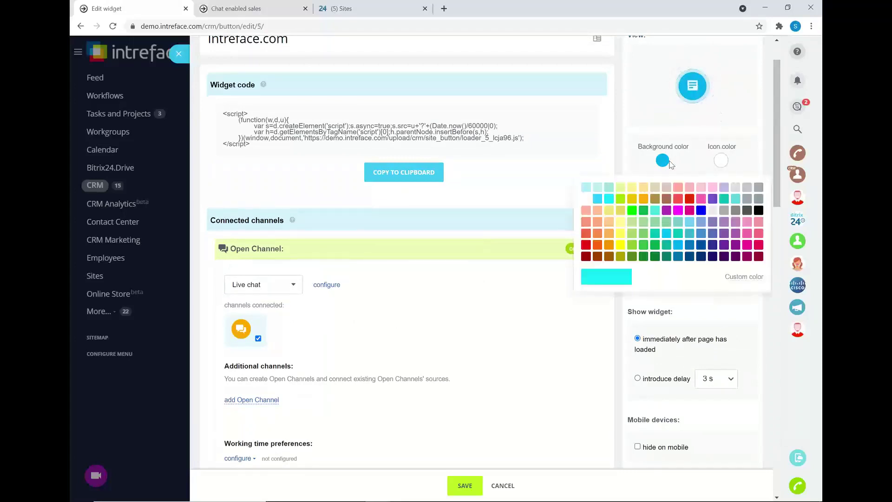
click(729, 160)
click(609, 199)
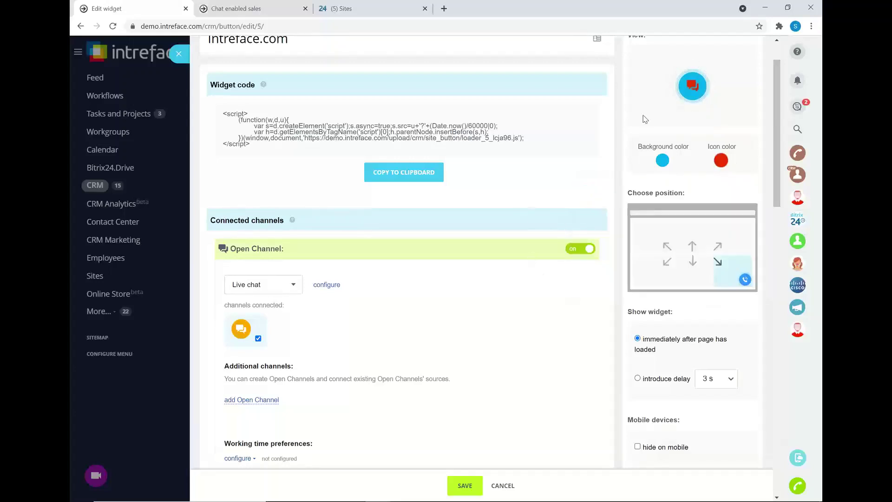
click(661, 161)
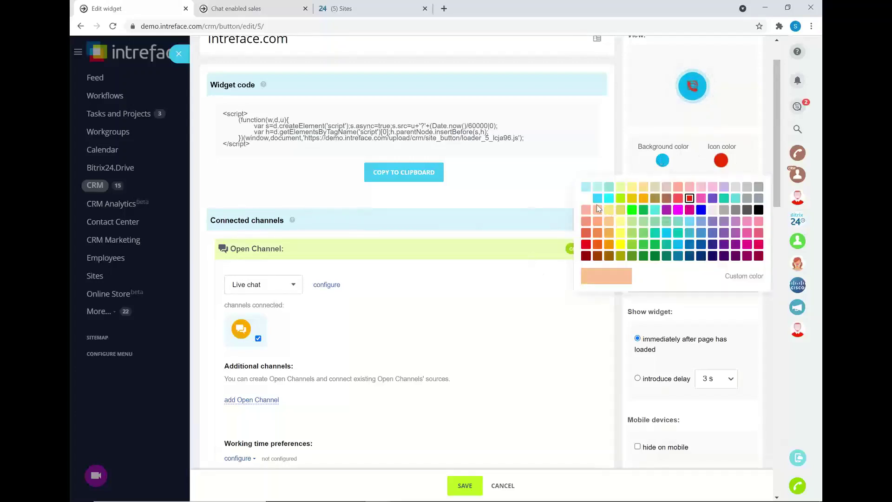
click(586, 198)
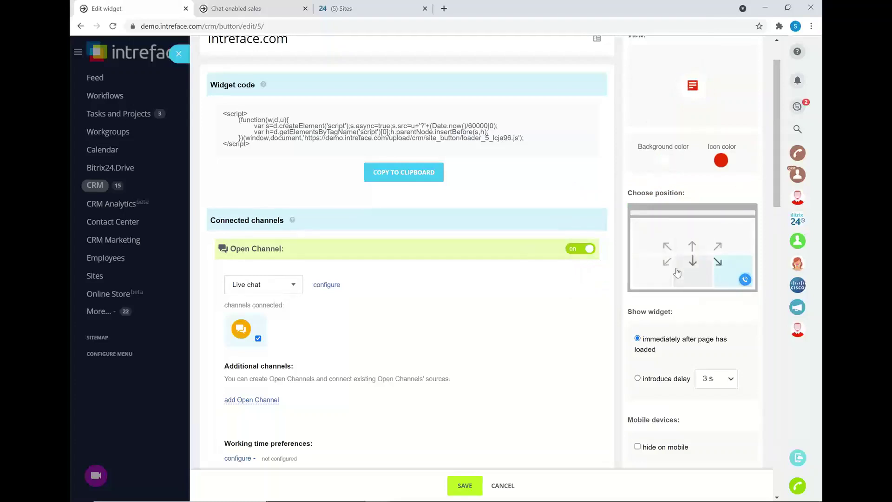
Step: Review the widget's on-page position choices and the delay options for showing it, keeping the bottom-right position and immediate display
click(739, 274)
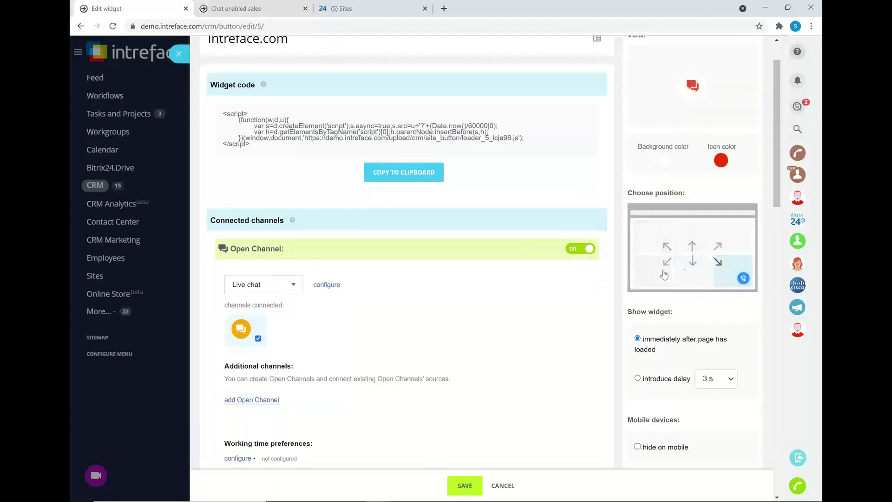
scroll(688, 256, down, 2)
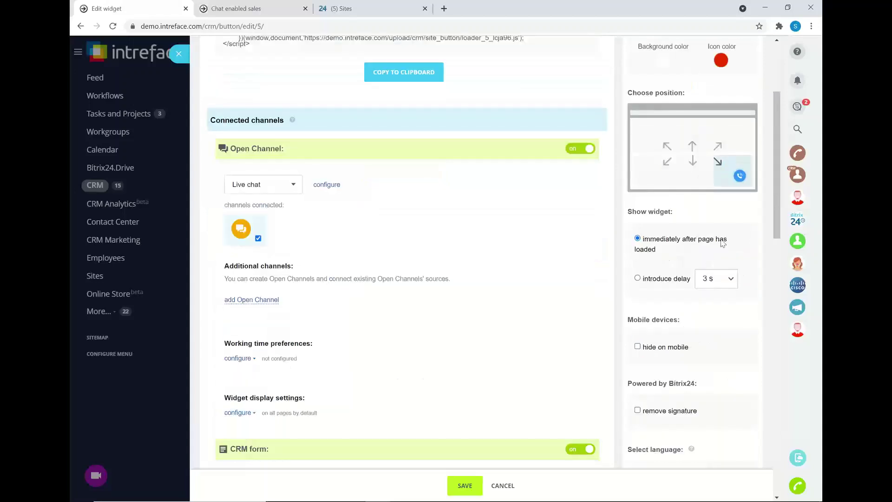
click(731, 280)
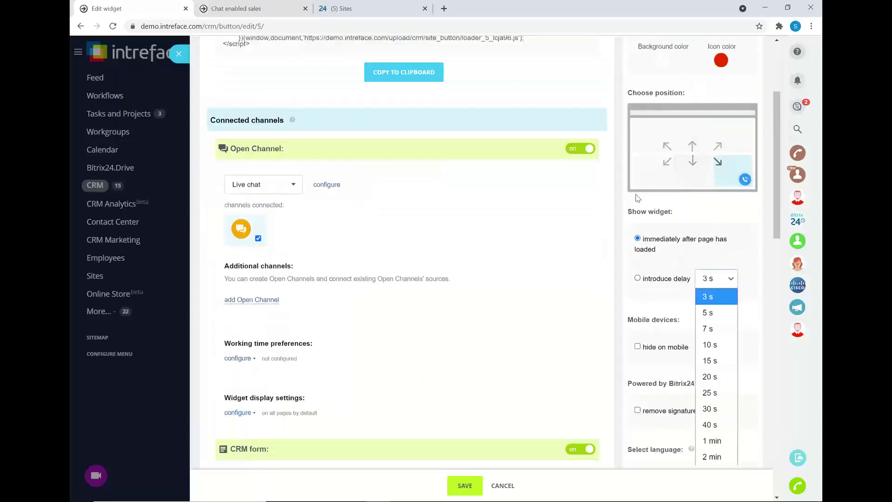
click(667, 257)
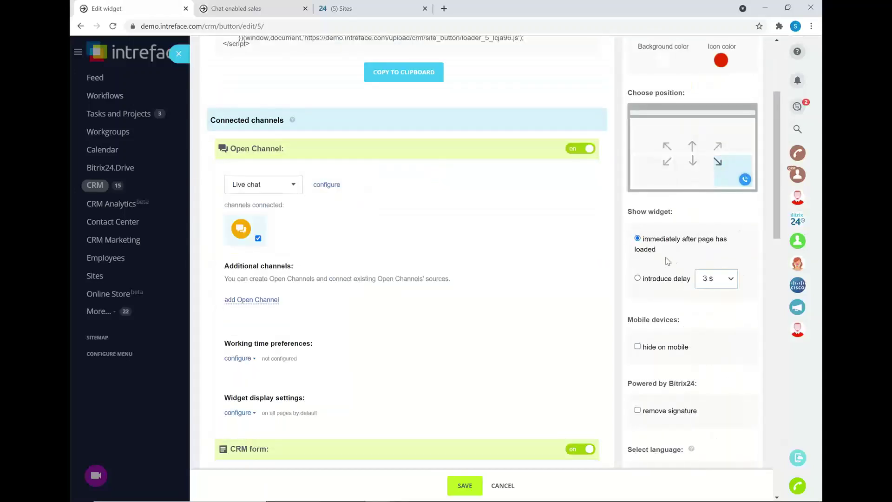
Step: Look at the widget's delay choices, try hiding the widget on mobile devices and turn that option off again
click(718, 279)
click(659, 289)
scroll(660, 269, down, 2)
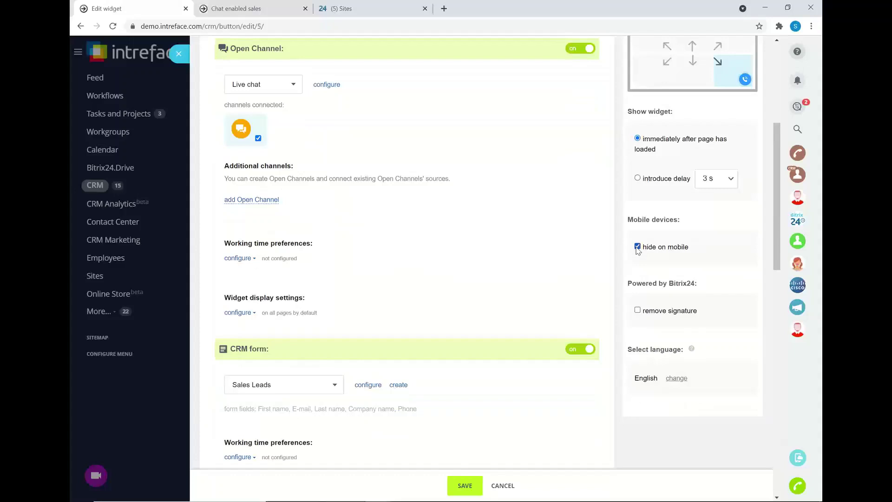
click(637, 247)
Step: Open the Live chat channel's queue settings, view the unanswered customer conversation in the messenger and close the messenger
click(323, 87)
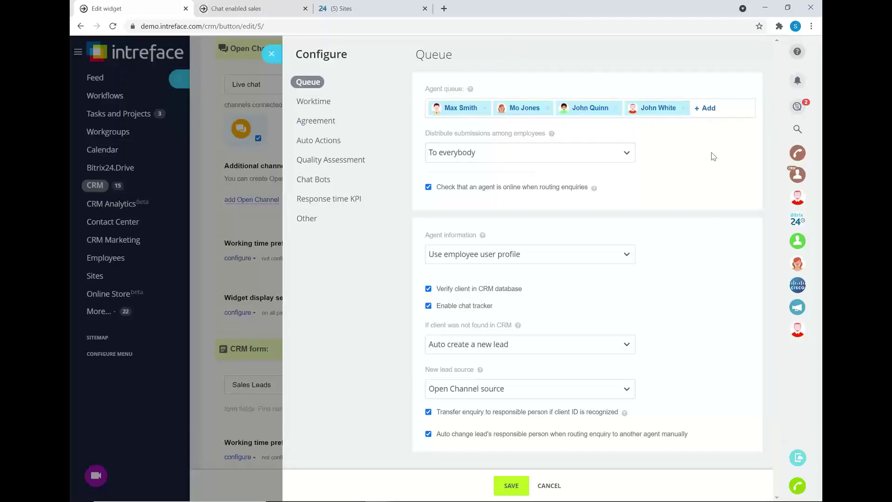
click(797, 106)
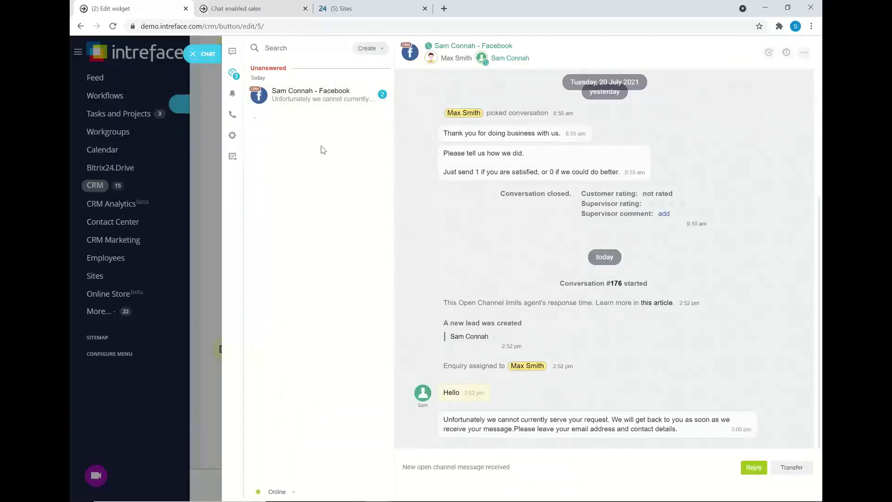
triple_click(753, 467)
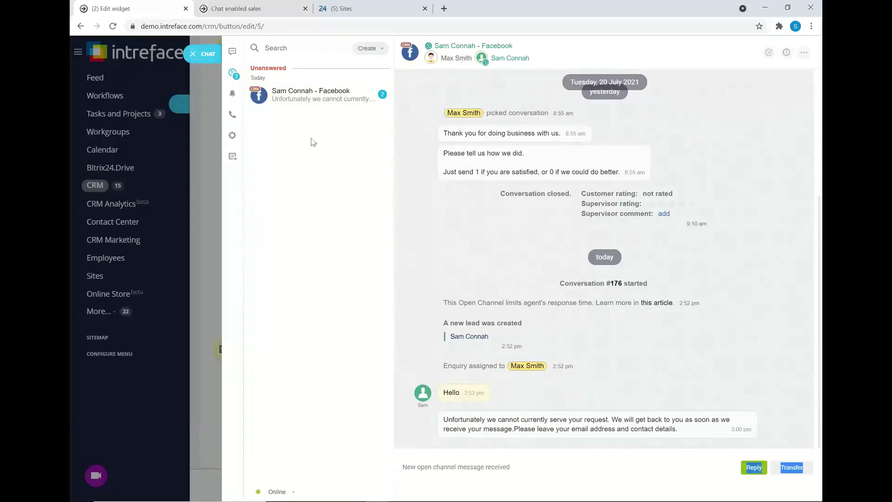
click(208, 55)
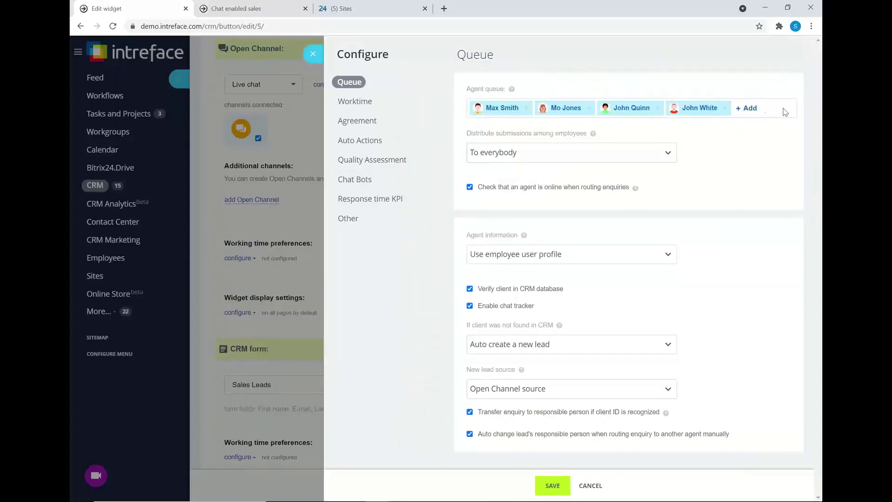
Step: View the employees available for the Live chat agent queue and close the channel configuration without adding anyone
click(746, 108)
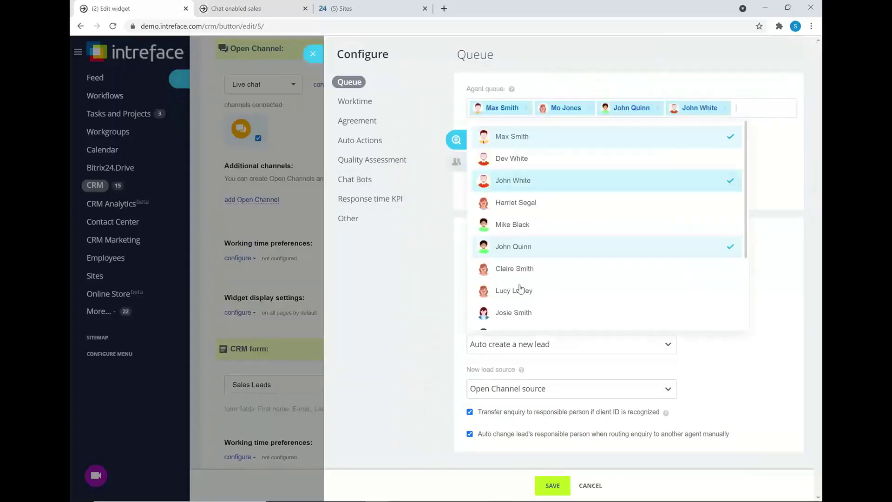
click(563, 61)
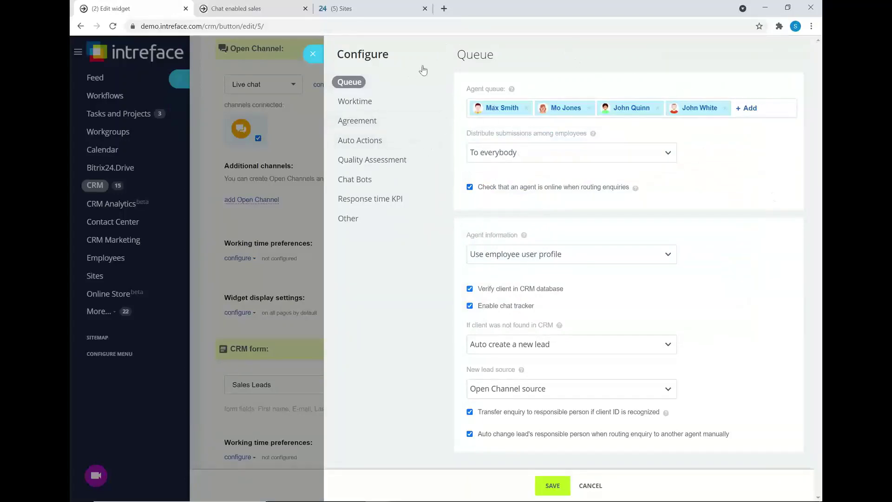
click(312, 53)
Step: Open the Sales Leads CRM form from the widget's connected channels for editing
scroll(565, 194, down, 3)
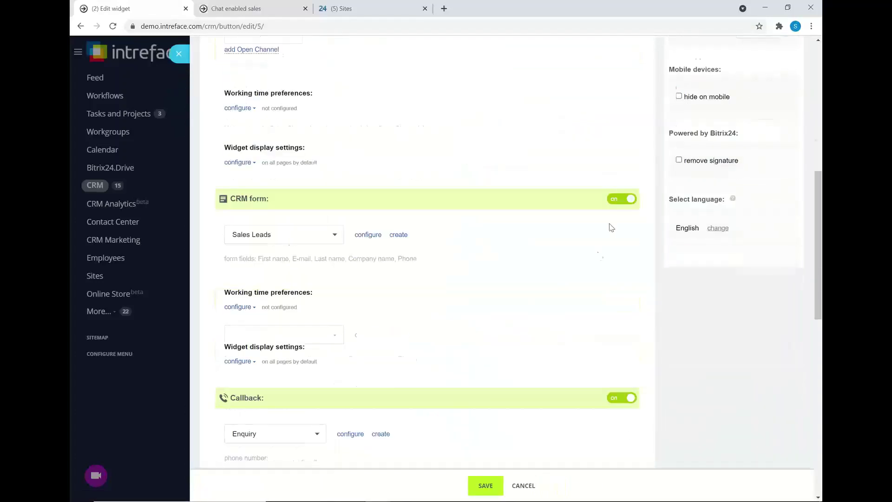
click(369, 235)
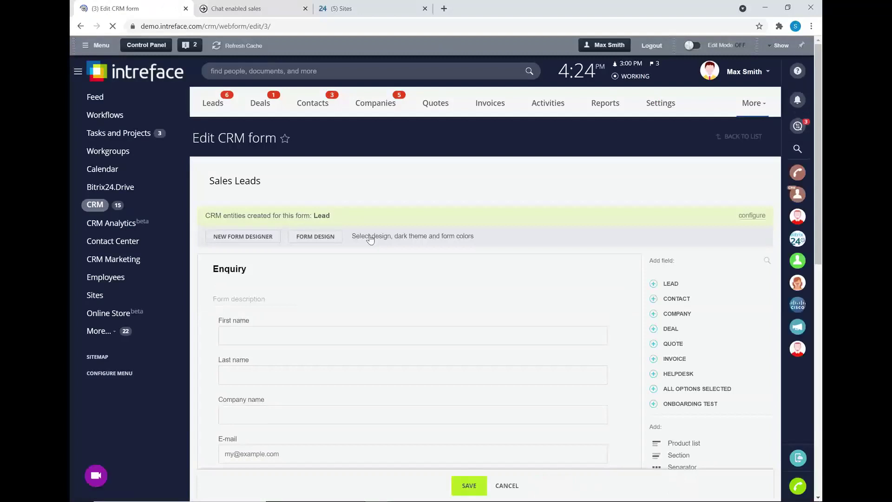
scroll(418, 195, down, 2)
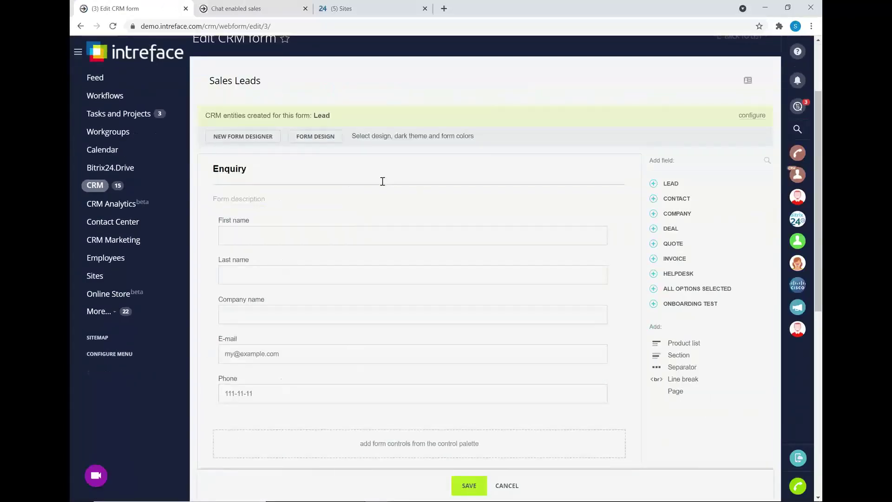
Step: Add the Lead Name and Salutation fields from the Lead field group to the Sales Leads form
click(654, 183)
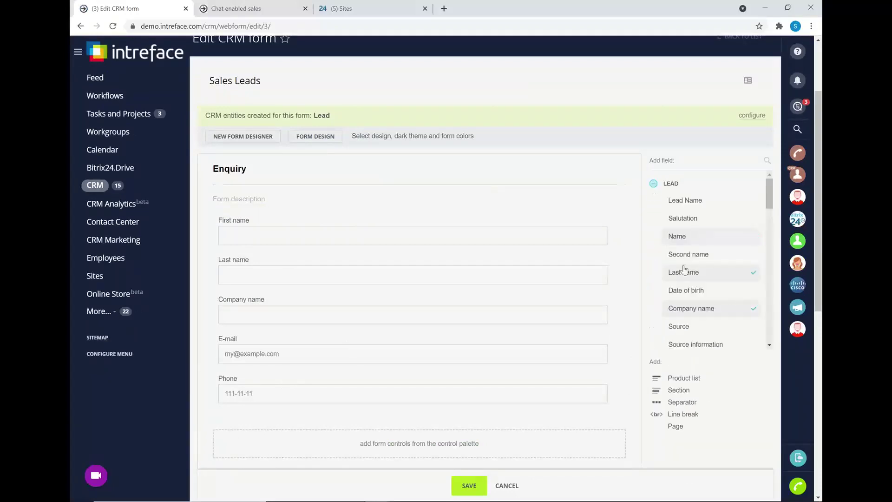
click(697, 200)
click(683, 218)
scroll(691, 253, down, 3)
scroll(314, 398, down, 2)
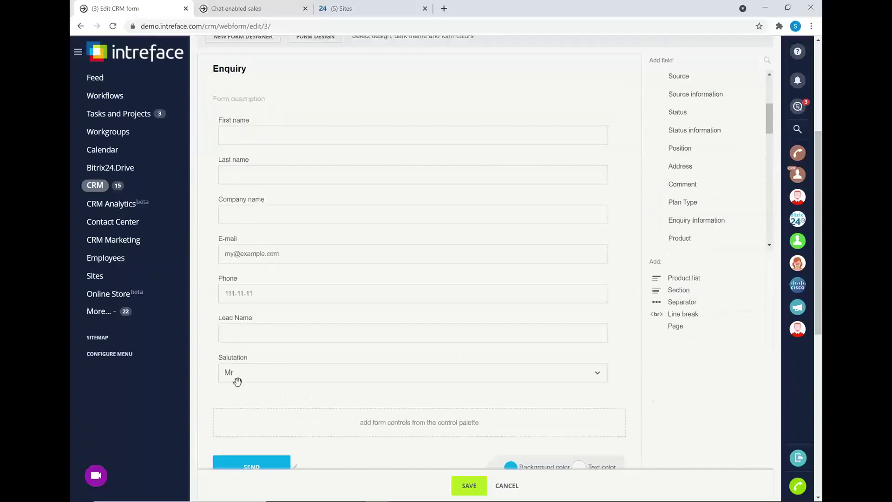
Step: Reorder the Salutation field to the start of the form and remove the Salutation and Lead Name fields
drag(209, 370, 214, 122)
click(630, 135)
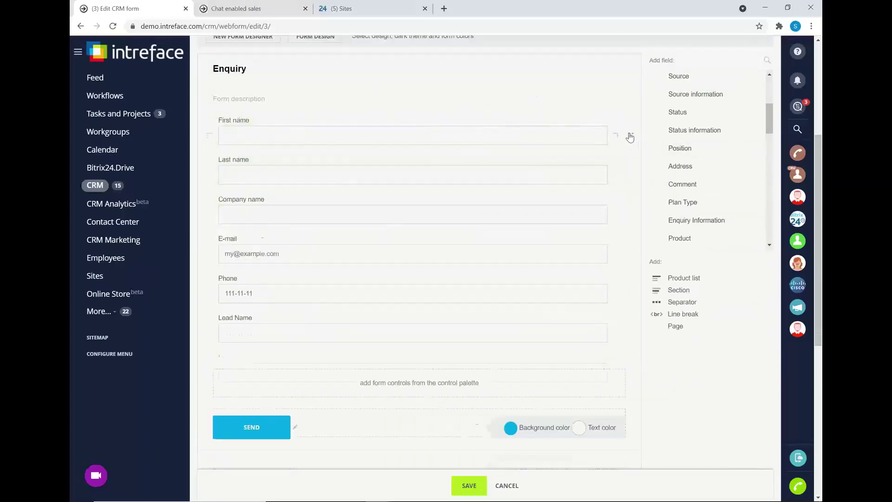
click(633, 335)
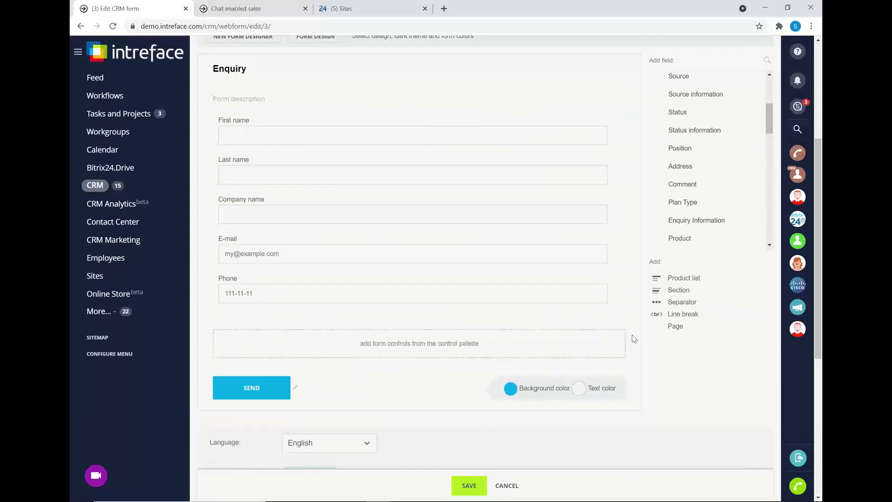
Step: Try saving the form data as a Deal in the UK Office pipeline and set the created CRM entity back to Lead
scroll(494, 317, down, 6)
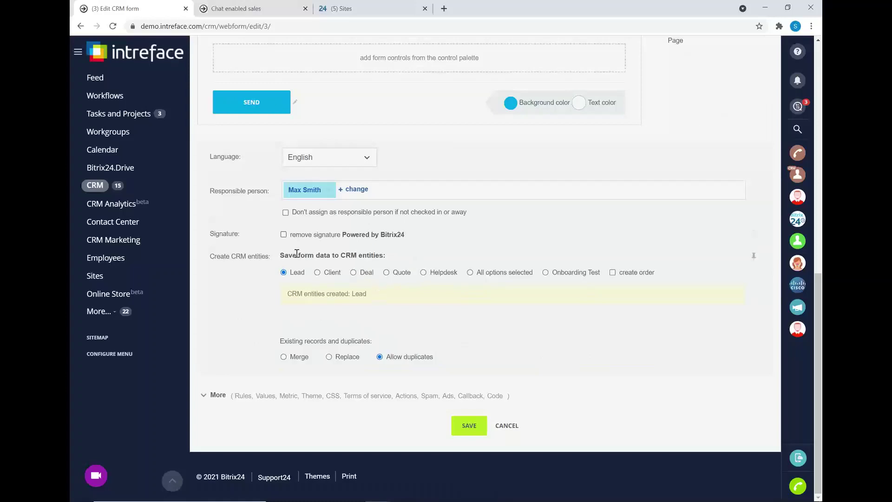
click(354, 274)
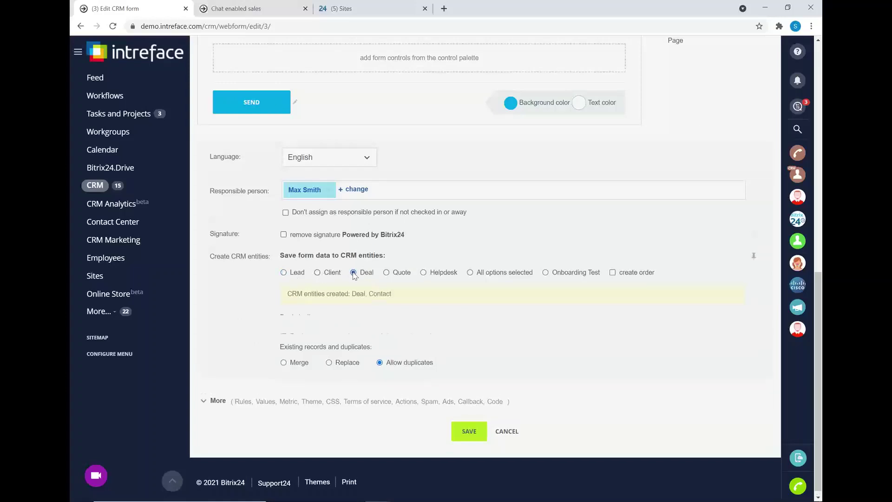
click(328, 338)
click(310, 357)
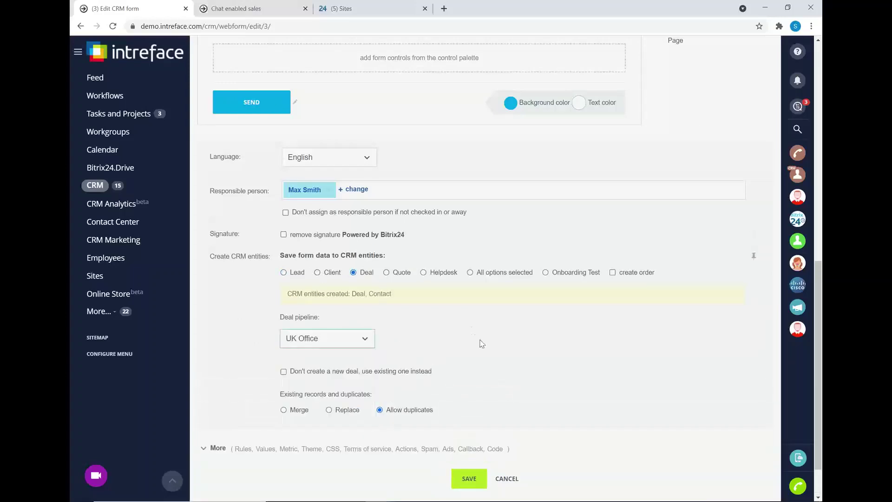
click(284, 273)
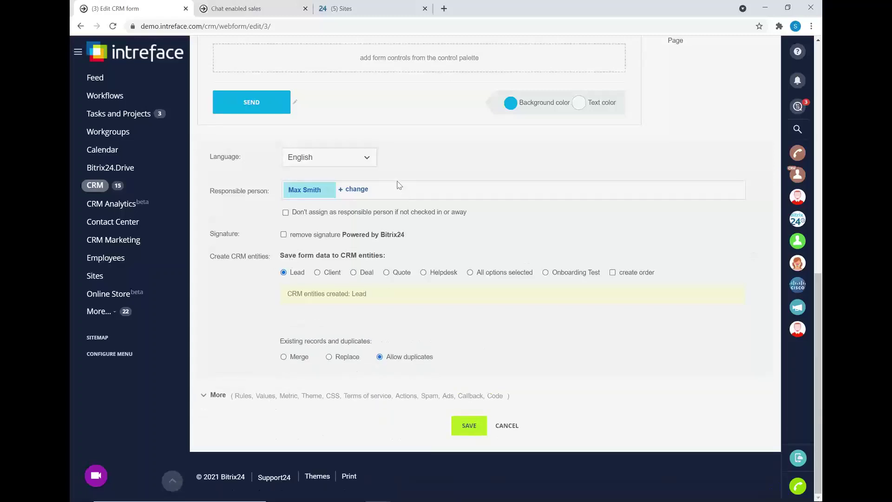
Step: Look over the form's fields and return to the Intreface.com widget's edit page without saving the form
scroll(399, 185, up, 4)
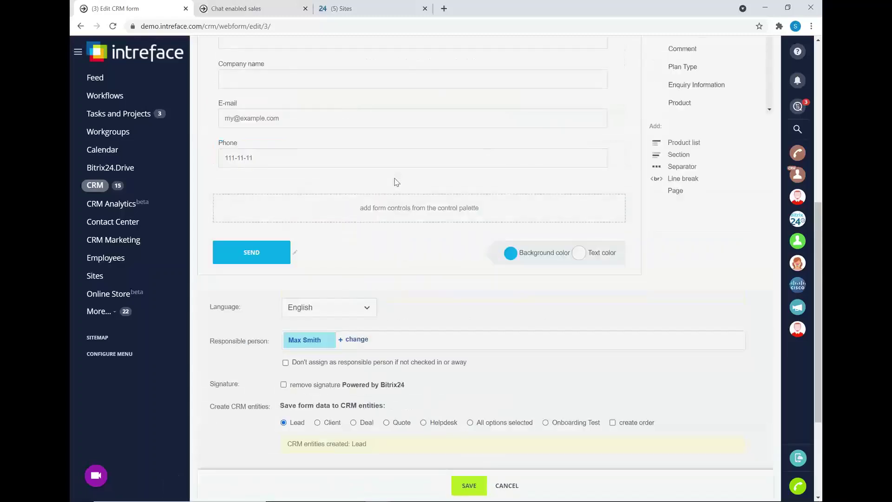
scroll(395, 182, up, 2)
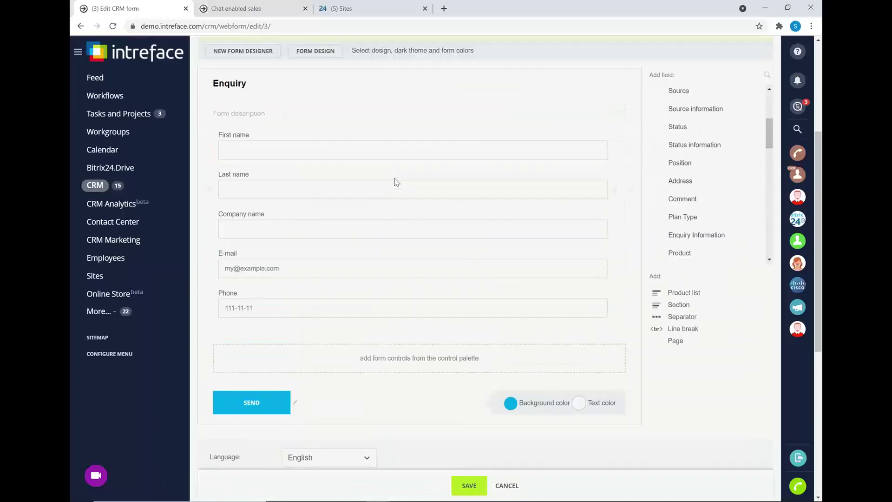
scroll(210, 41, up, 2)
click(82, 25)
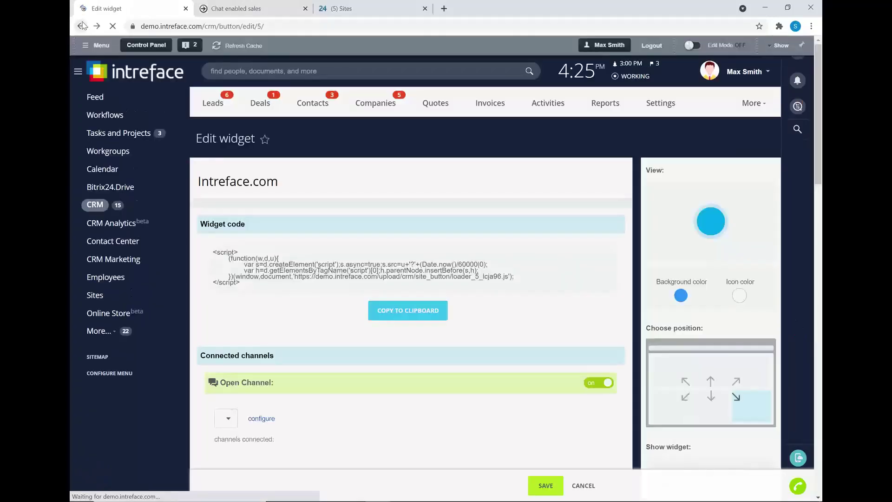
Step: Review the widget's Callback settings and the auto welcome message, including its show delay choices
scroll(345, 190, down, 15)
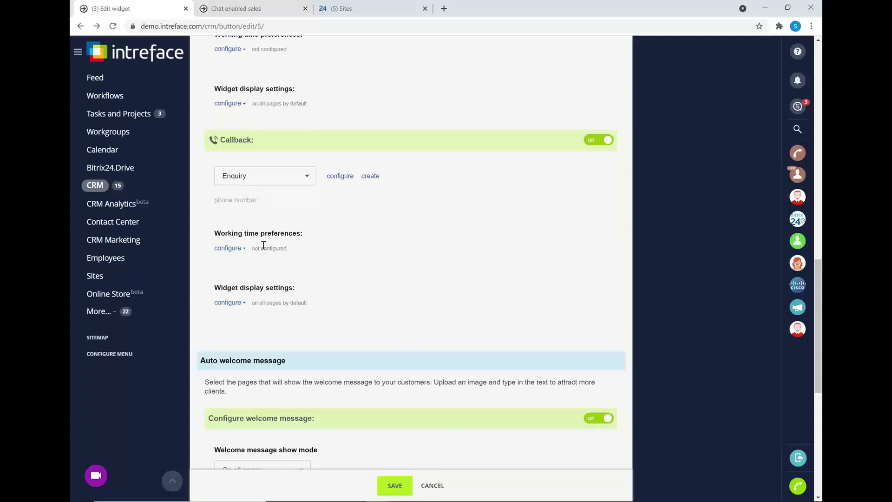
scroll(263, 245, down, 6)
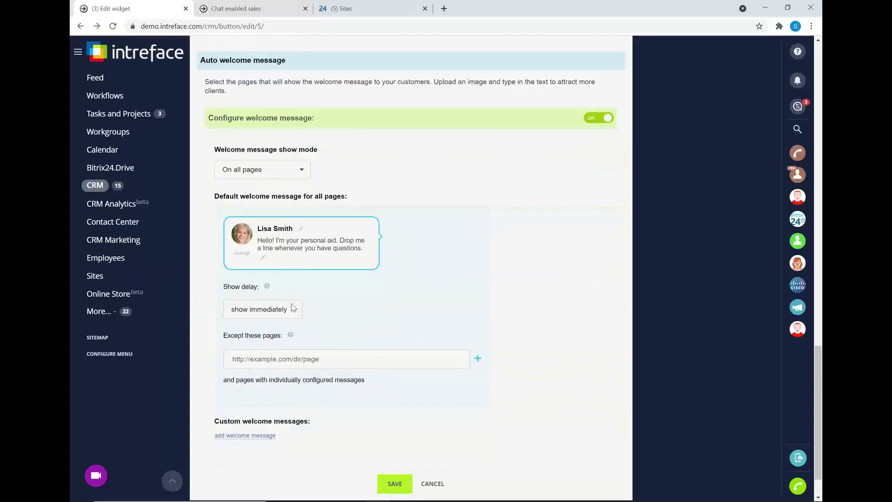
click(292, 308)
Step: Select the entire embed script in the Intreface.com widget's code section
scroll(358, 122, up, 3)
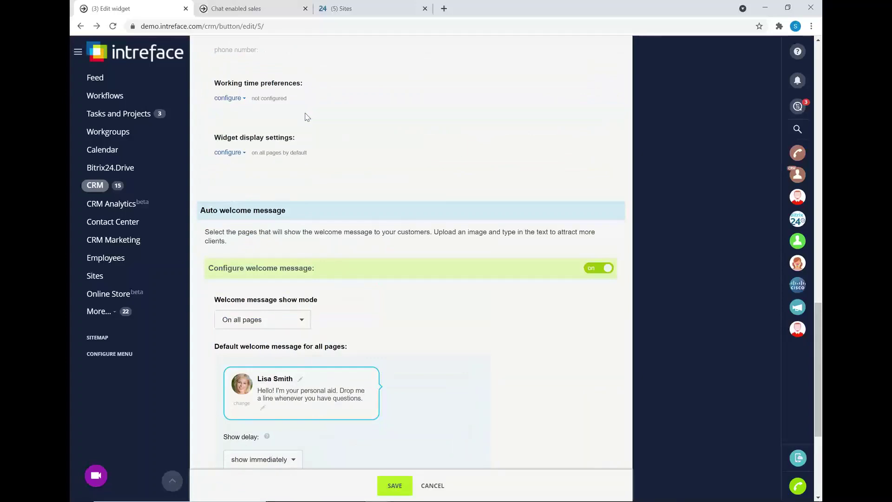
scroll(306, 117, up, 5)
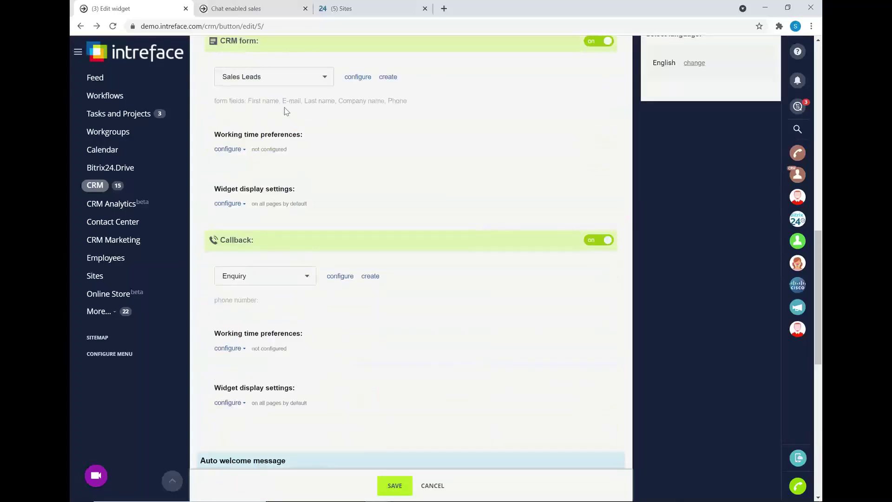
scroll(286, 130, up, 11)
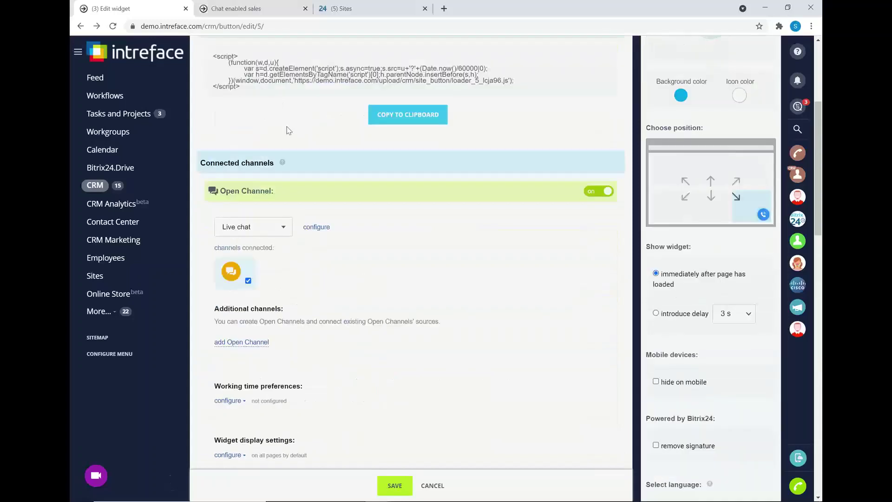
scroll(298, 117, up, 1)
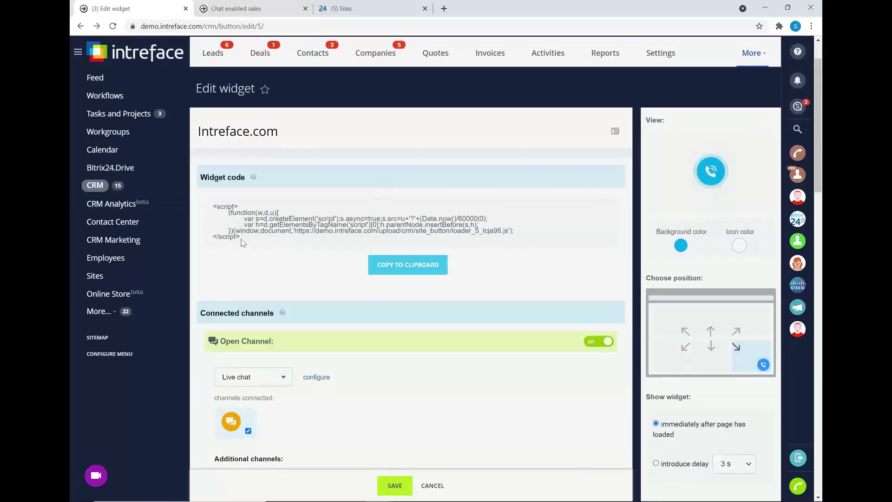
click(221, 223)
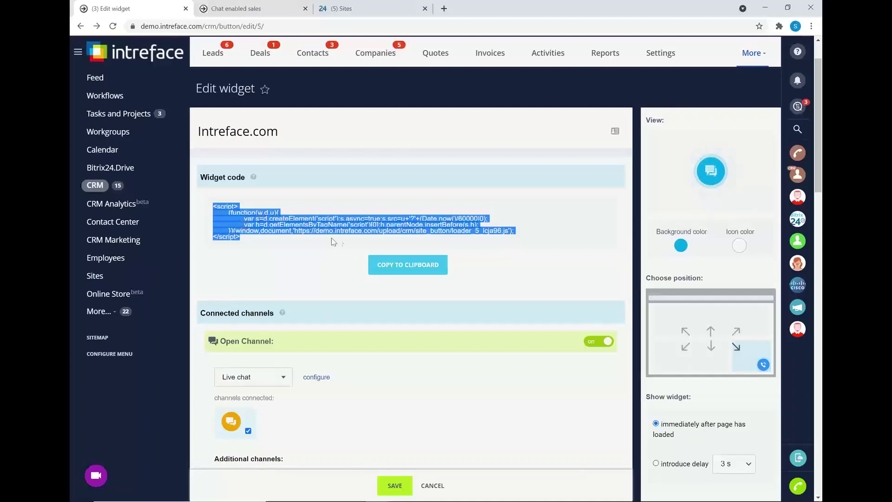
scroll(340, 247, down, 3)
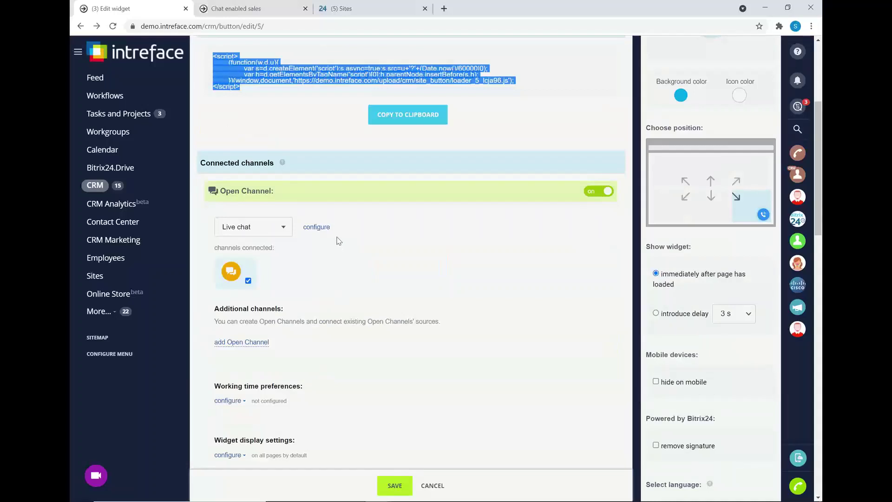
scroll(339, 240, up, 4)
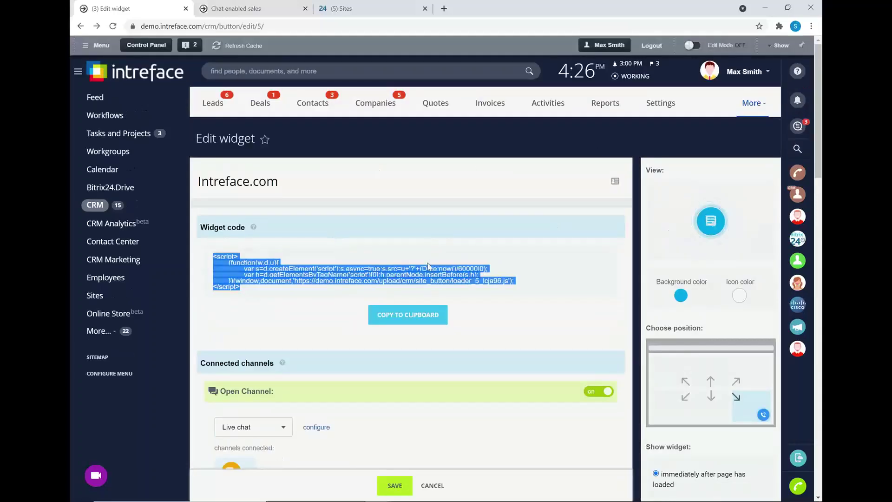
Step: Open the CRM Leads list, view its automation rules and close them to return to the list
click(207, 104)
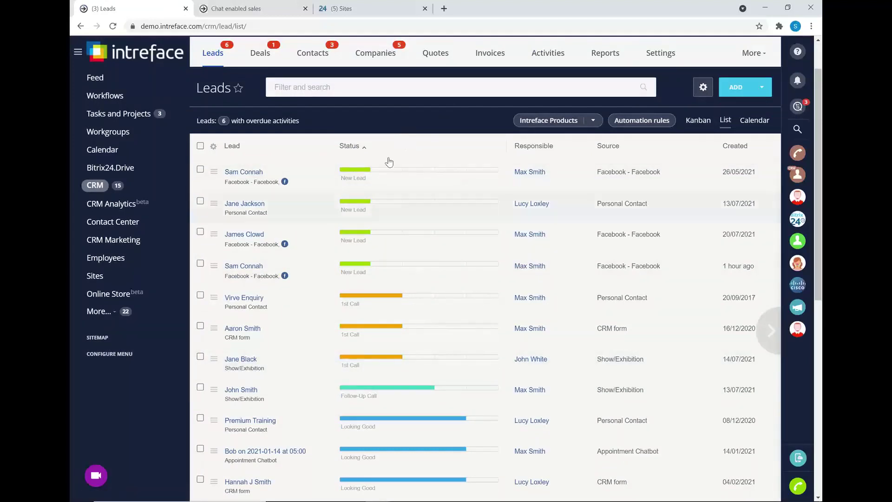
scroll(394, 149, up, 1)
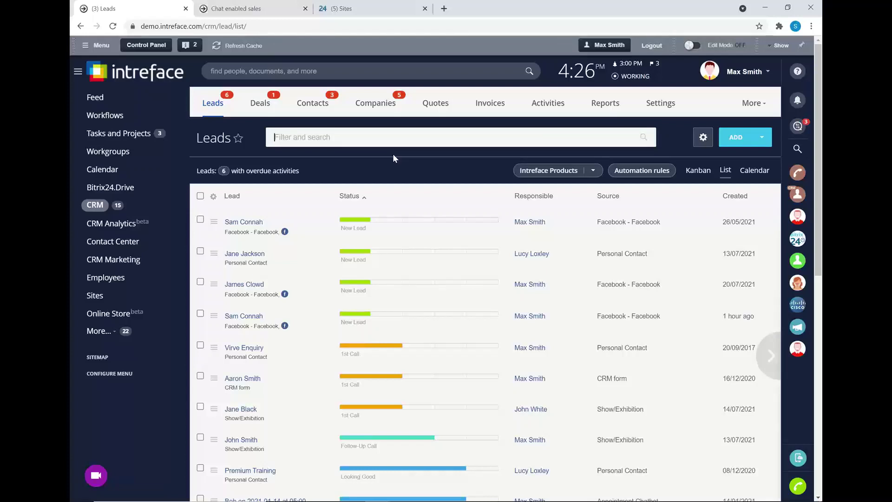
click(625, 171)
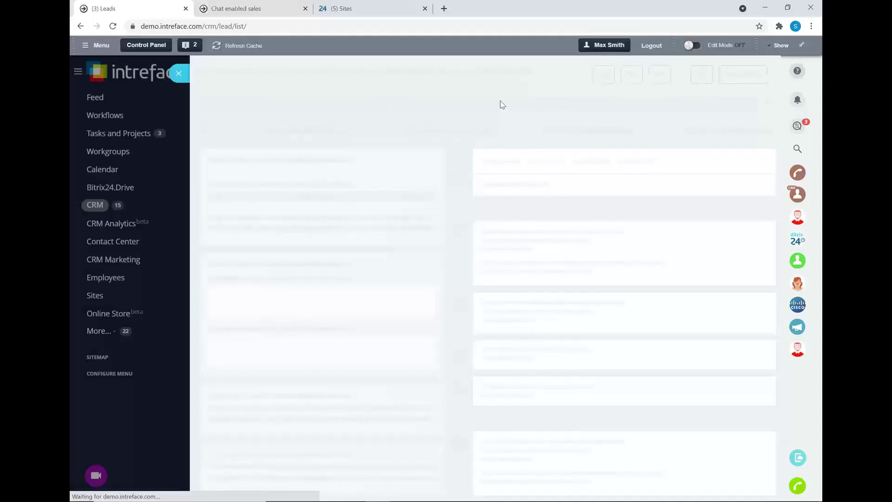
click(190, 73)
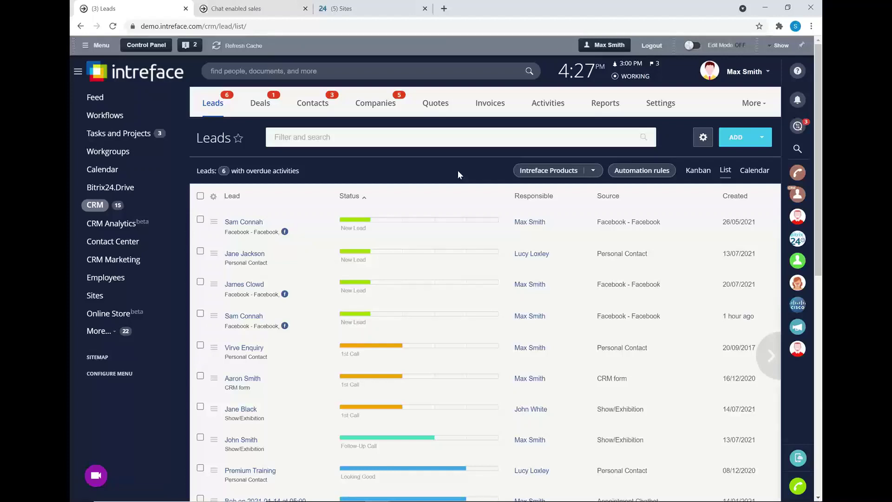
Step: Switch to the Sell More With Sites presentation in Google Slides
key(alt+Tab)
key(alt+Tab)
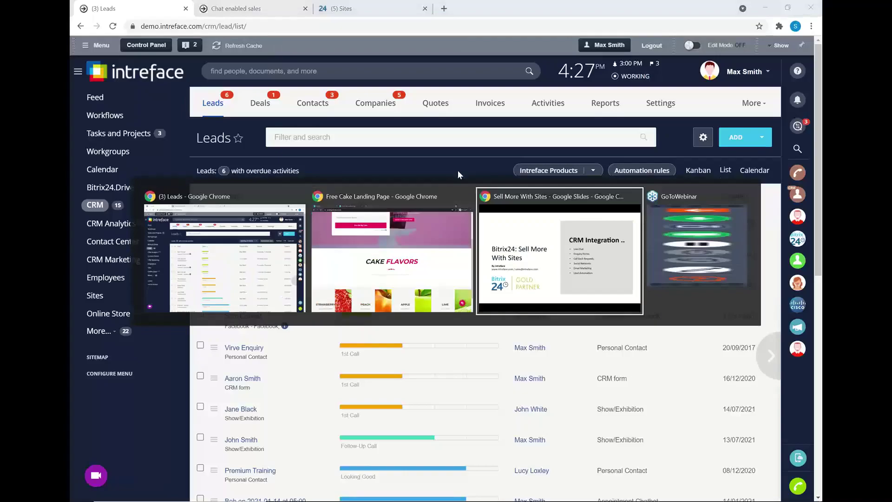
Step: Advance the presentation to the Questions slide, and switch back to the Bitrix24 portal in Chrome
key(Right)
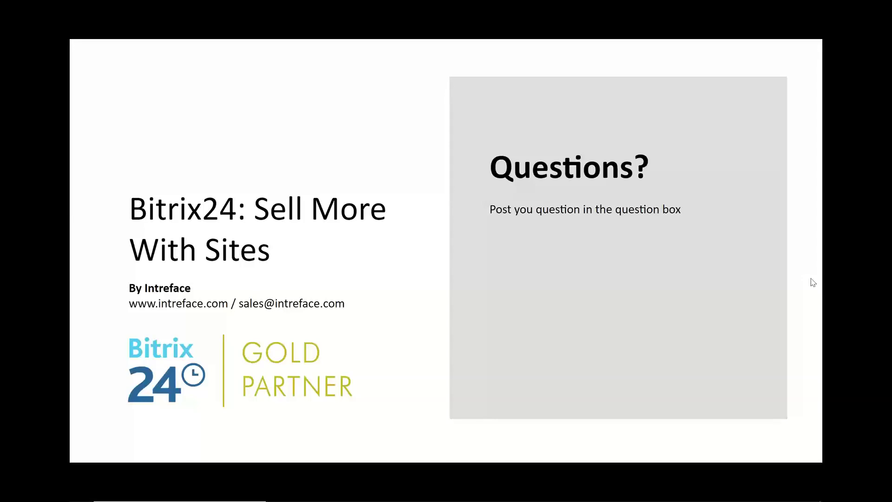
key(alt+Tab)
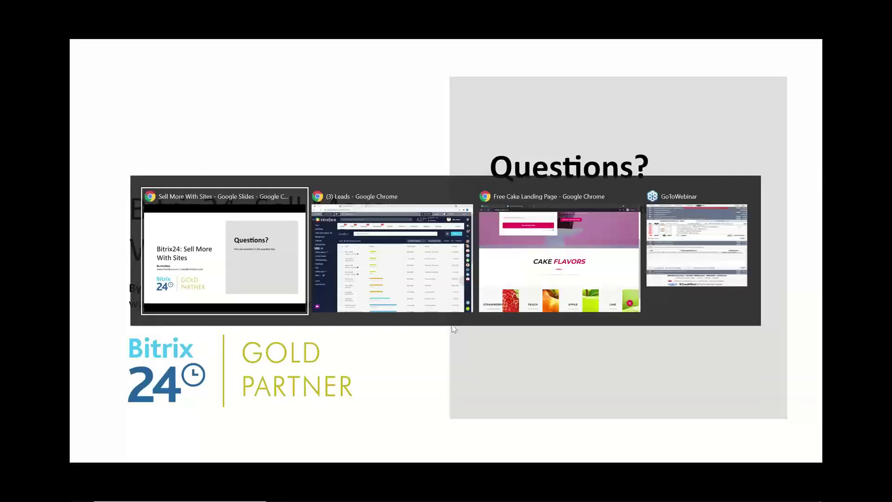
key(alt+Tab)
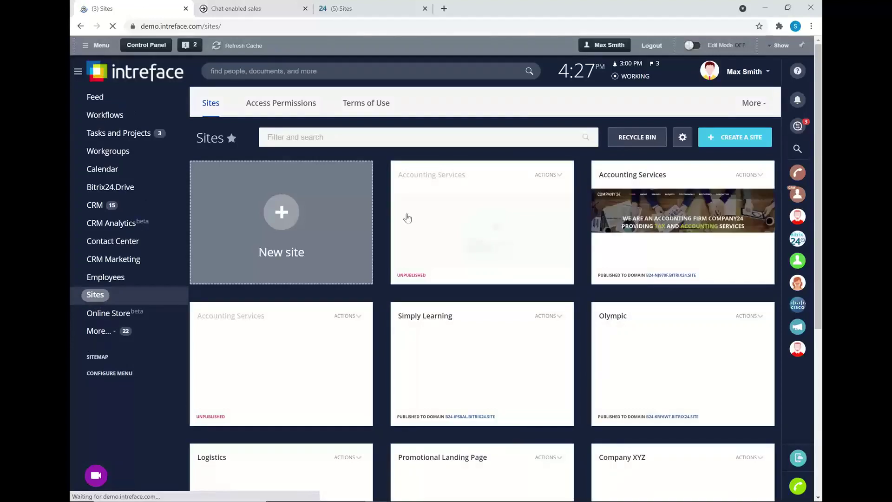
Step: View the actions available for the first unpublished Accounting Services site on the Sites page
click(559, 175)
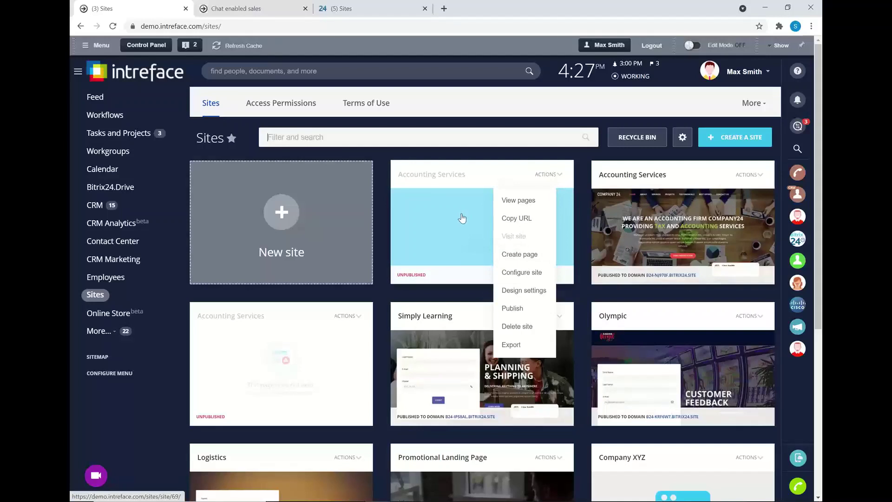
click(579, 155)
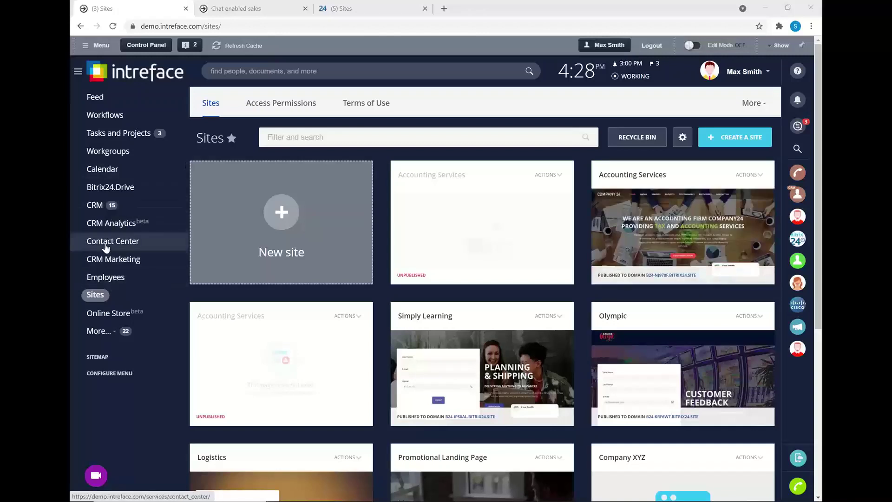
Step: Open a new Repeat deals campaign in CRM Marketing using the Custom template
click(106, 259)
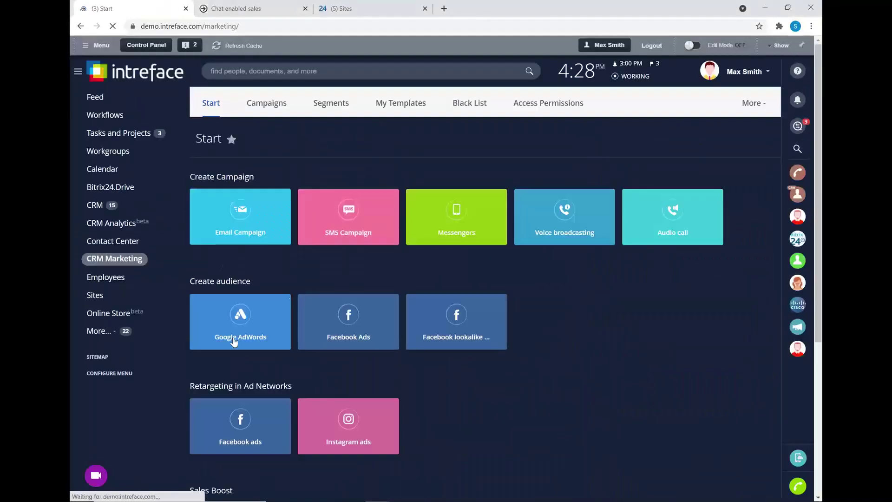
scroll(297, 411, down, 2)
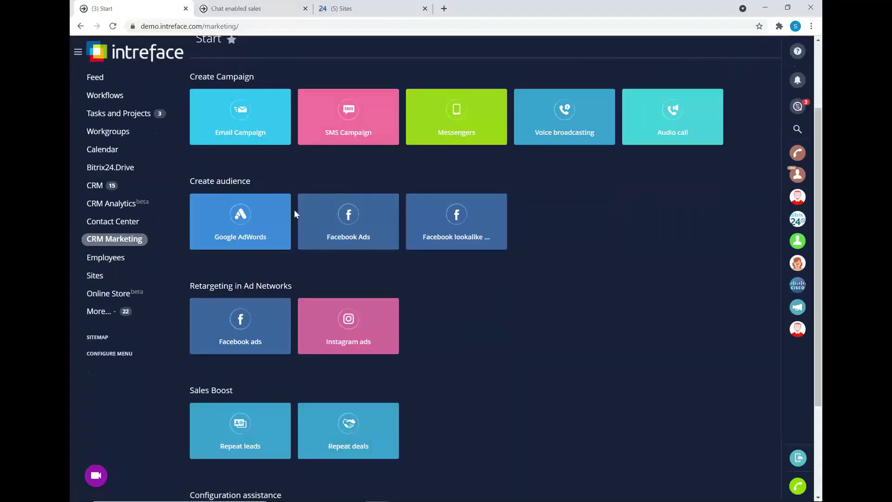
click(352, 432)
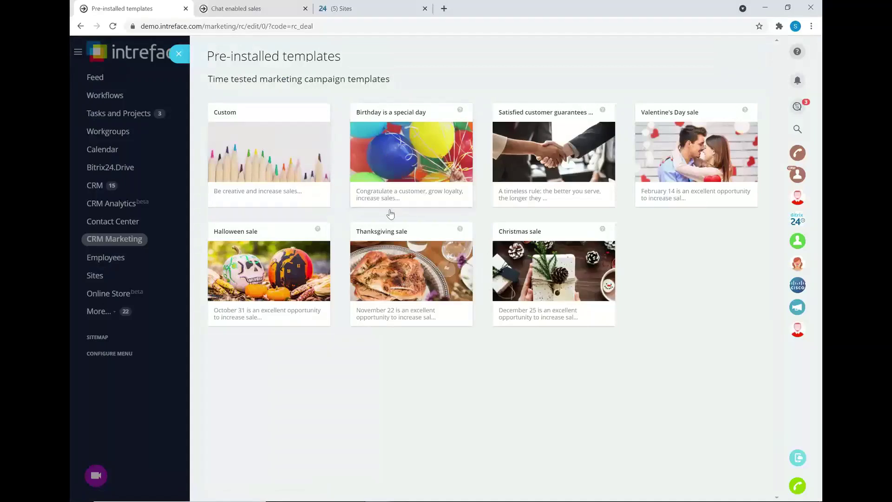
click(298, 152)
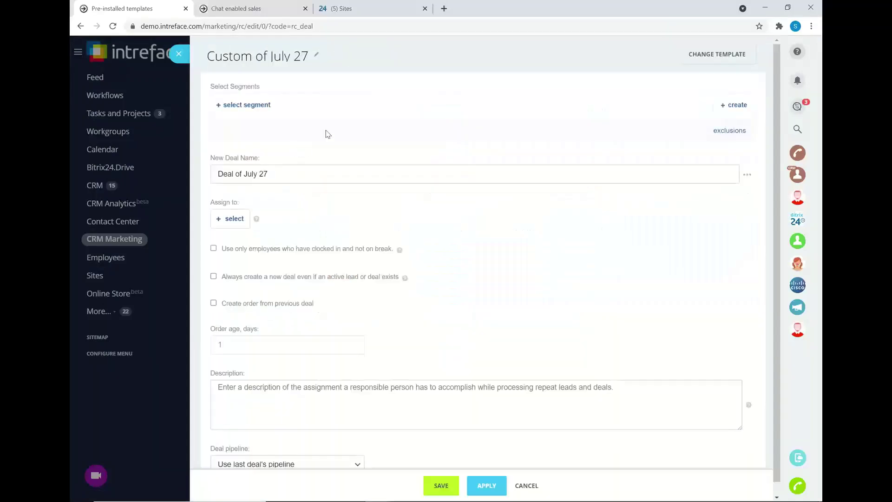
Step: Browse the campaign's selectable segments under My Segments and close the list without choosing one
click(246, 107)
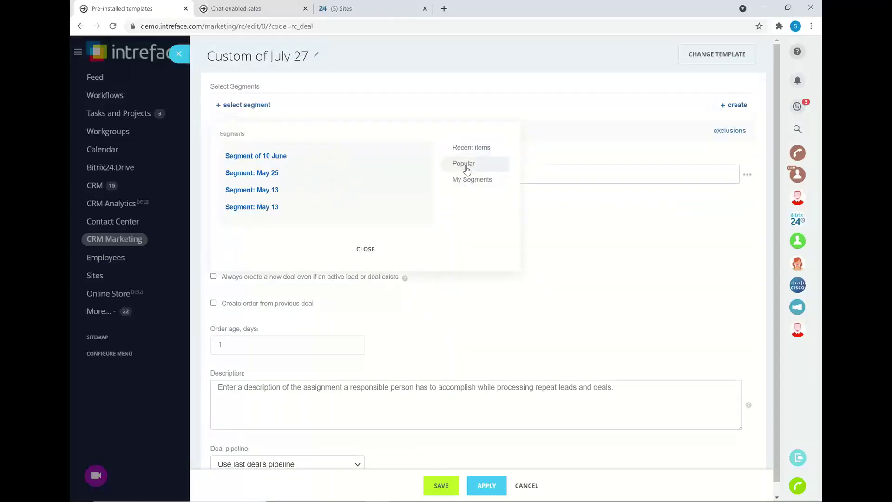
click(467, 180)
scroll(399, 184, down, 10)
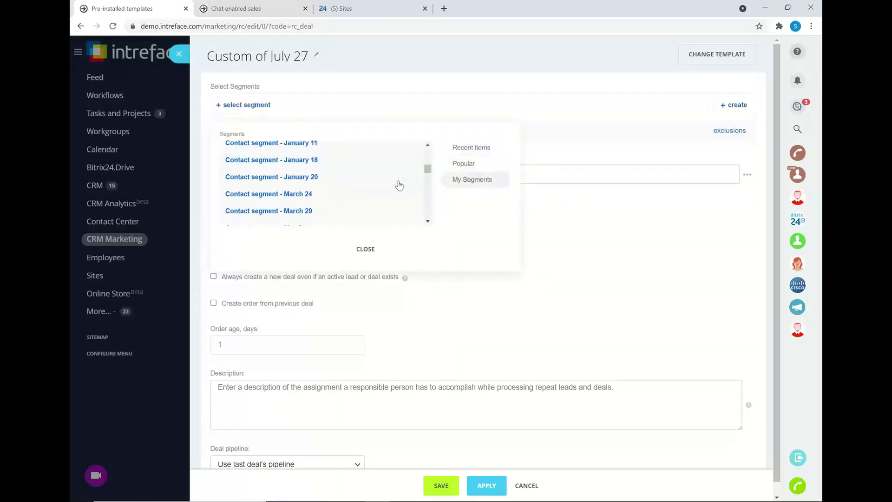
click(507, 315)
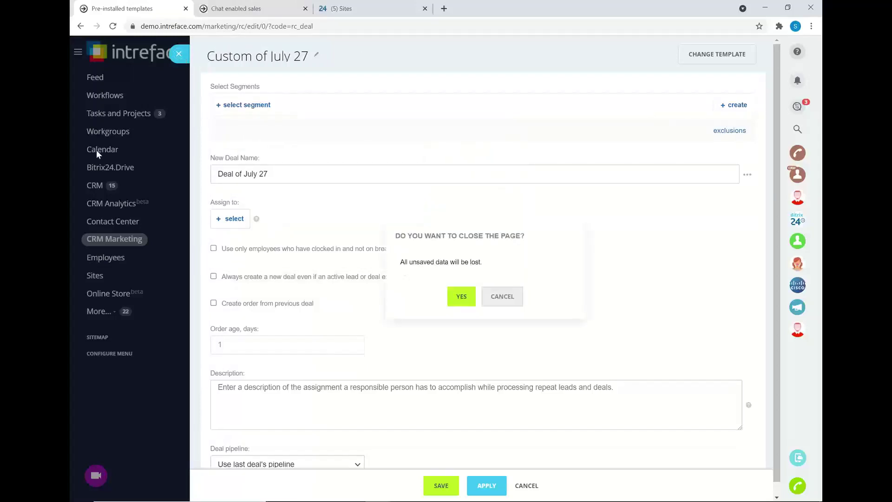
Step: Leave the campaign for the CRM Contacts list, and review the deals of the Suppliers contact at Tech Co
click(98, 187)
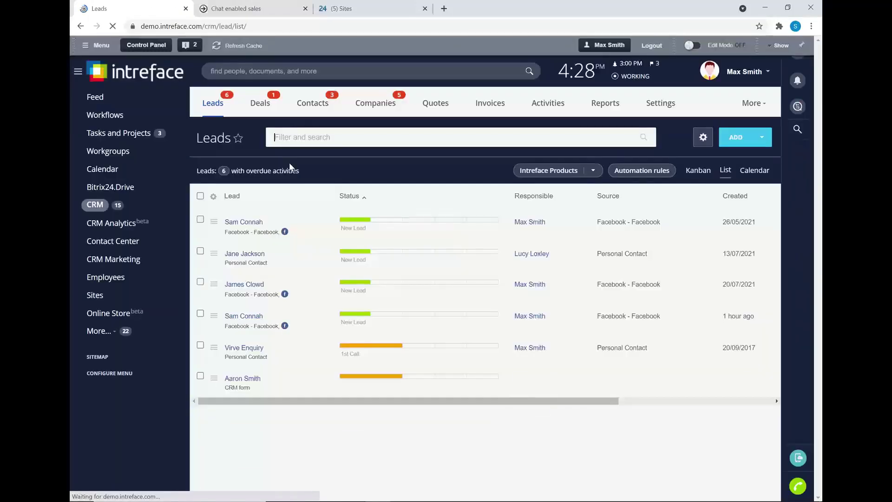
click(309, 105)
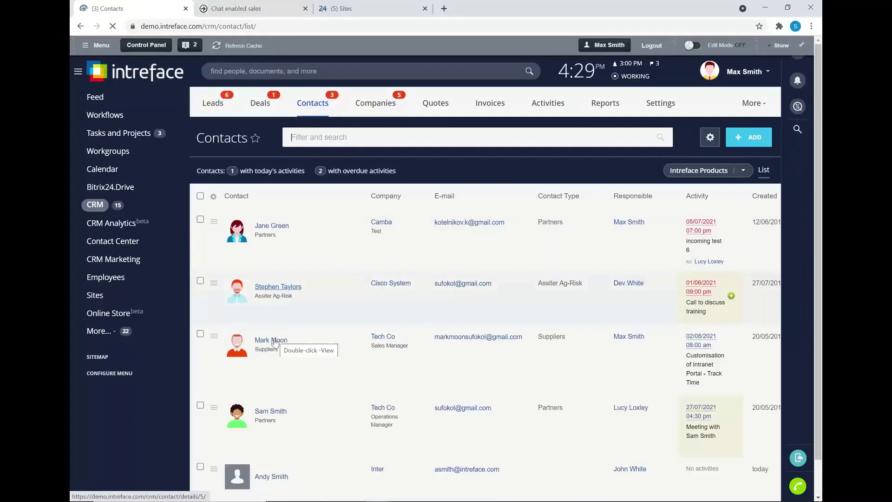
click(271, 340)
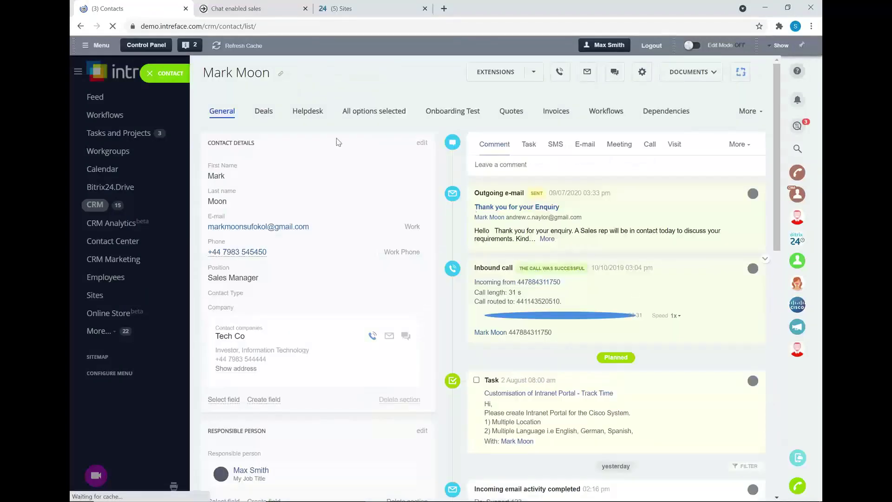
click(264, 112)
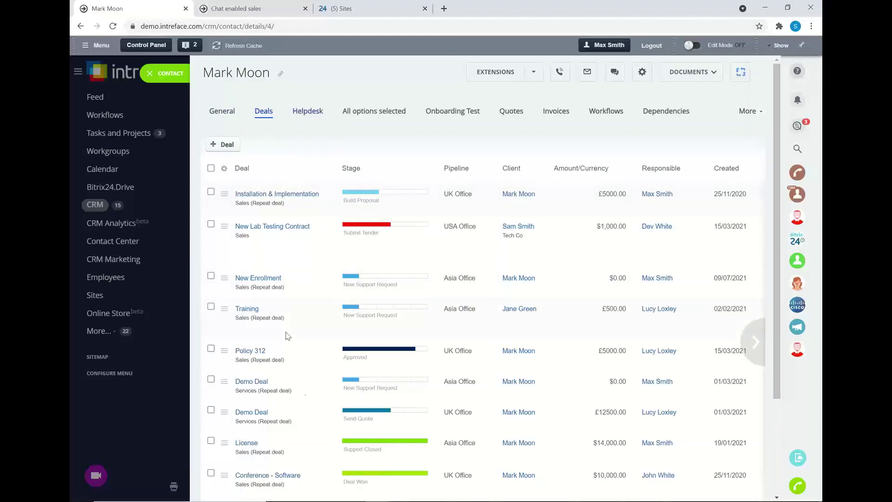
scroll(305, 383, down, 1)
scroll(306, 384, up, 1)
Step: View the pipeline preferences for adding a deal to this contact, cancel them and close the contact record
click(235, 144)
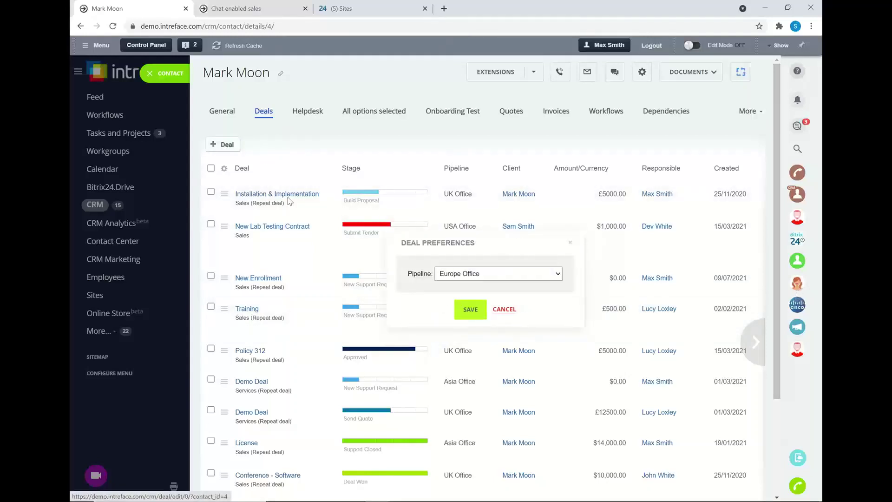
click(497, 313)
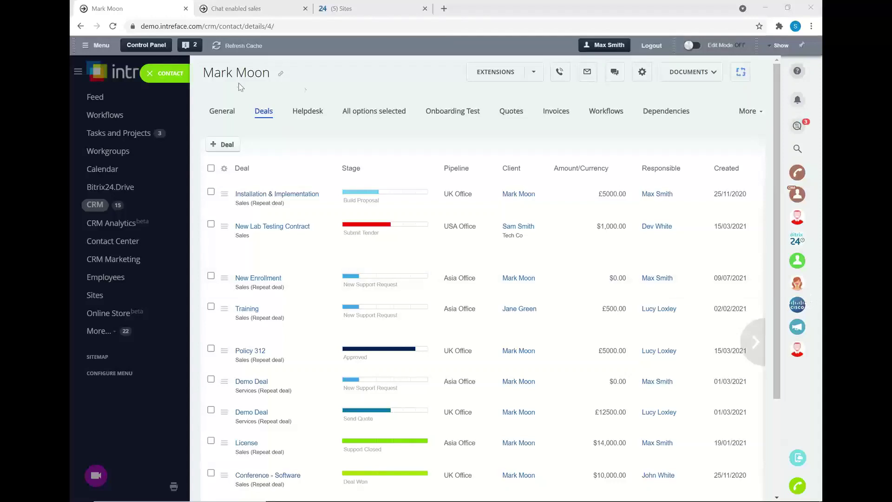
click(150, 73)
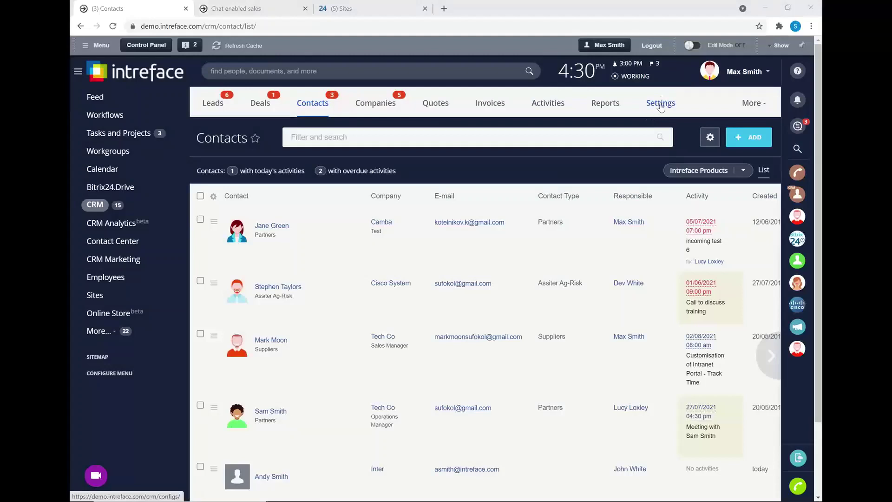
Step: Open the CRM forms list, find the Support Form created on 24/06/2021 and open it for editing
click(750, 103)
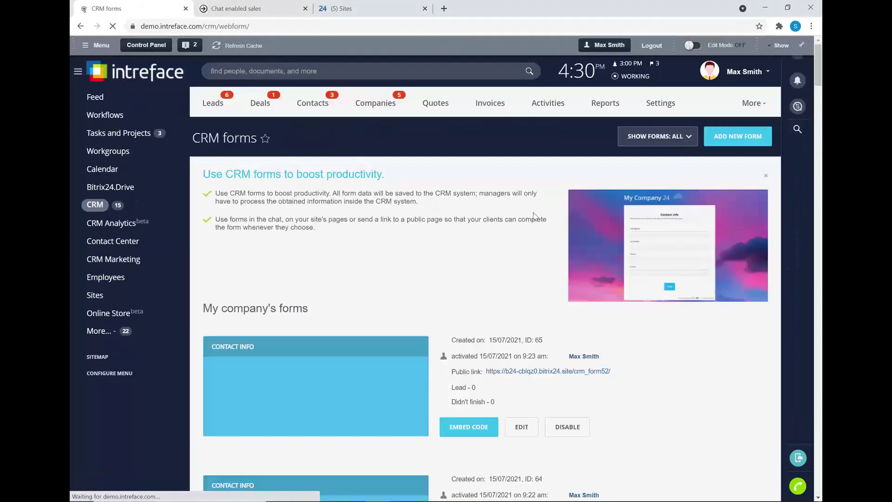
scroll(531, 220, down, 3)
scroll(531, 219, down, 7)
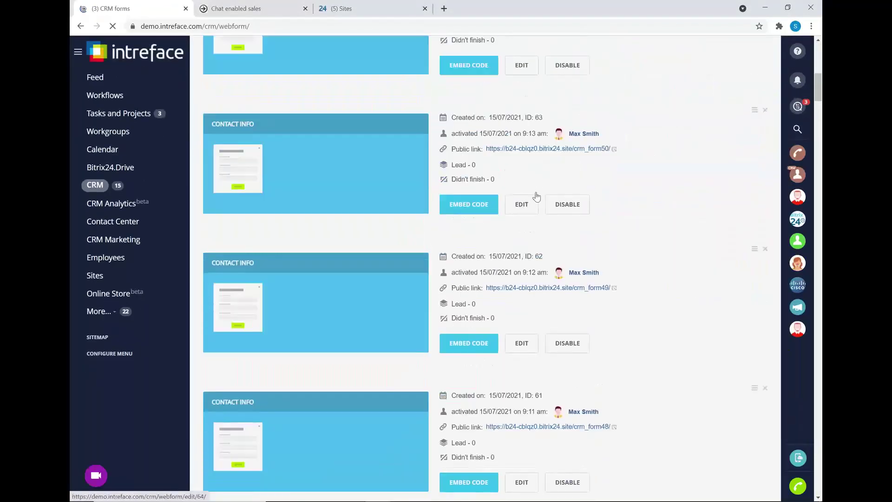
scroll(537, 195, down, 10)
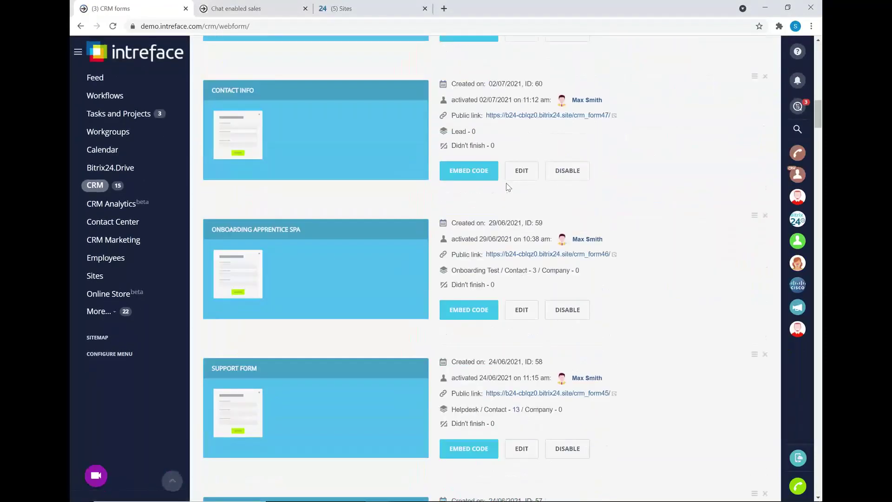
scroll(511, 190, down, 2)
click(525, 250)
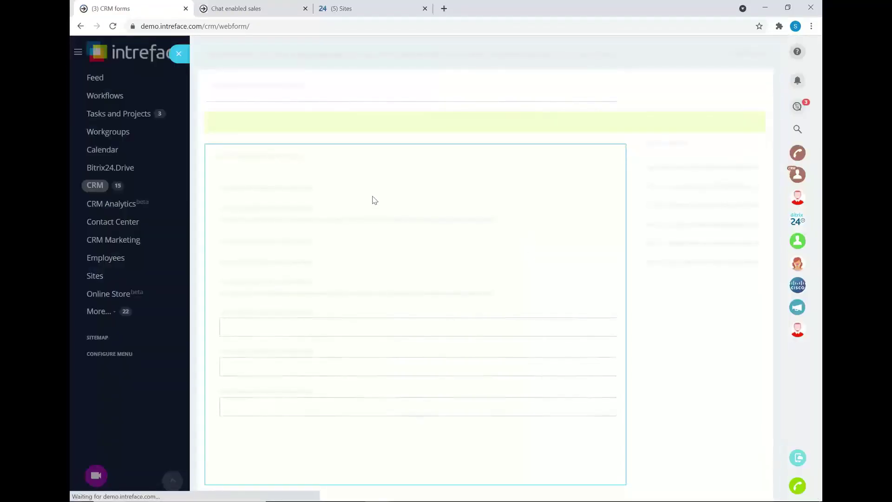
Step: Review the Support Form's additional settings and highlight its Embedded embed code
scroll(371, 192, down, 9)
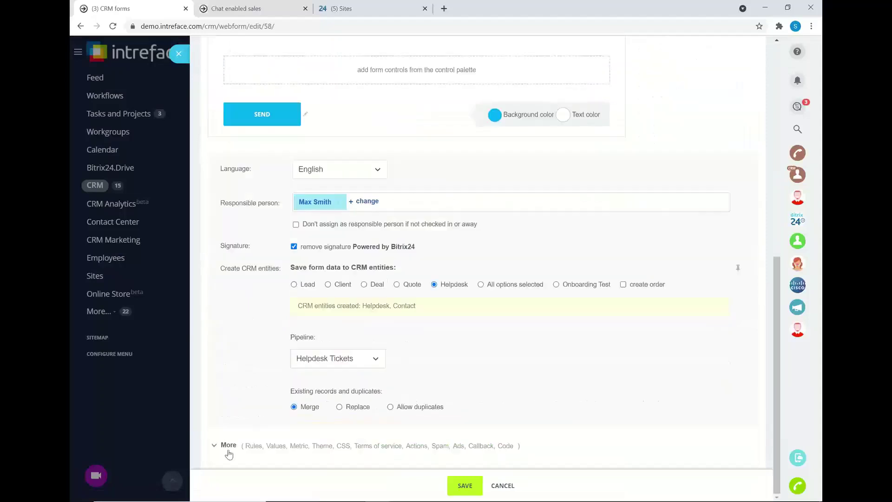
scroll(320, 354, down, 20)
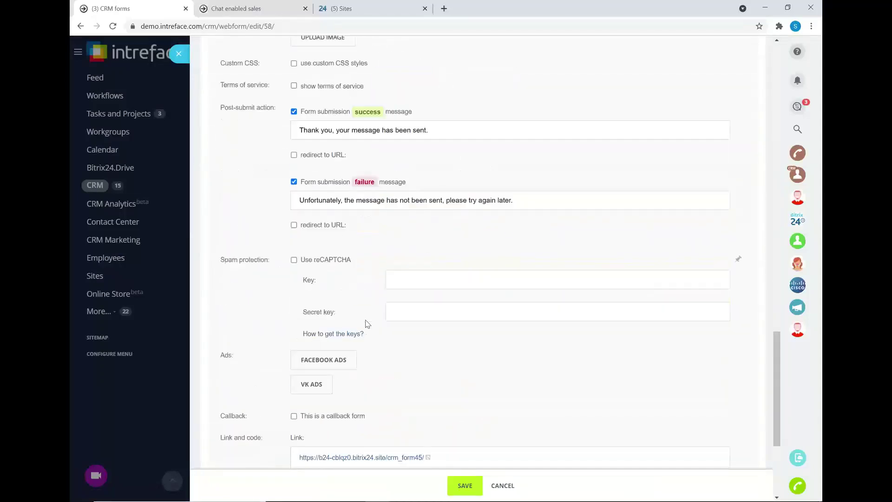
drag(367, 411, 269, 344)
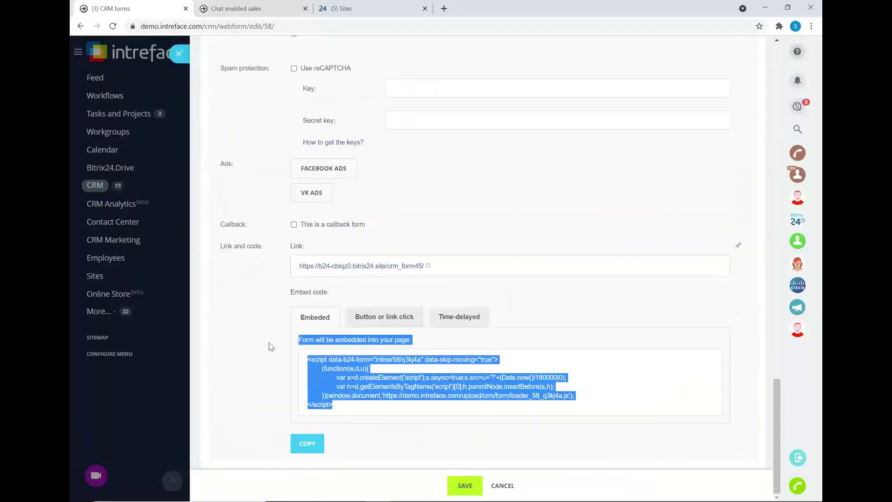
click(385, 408)
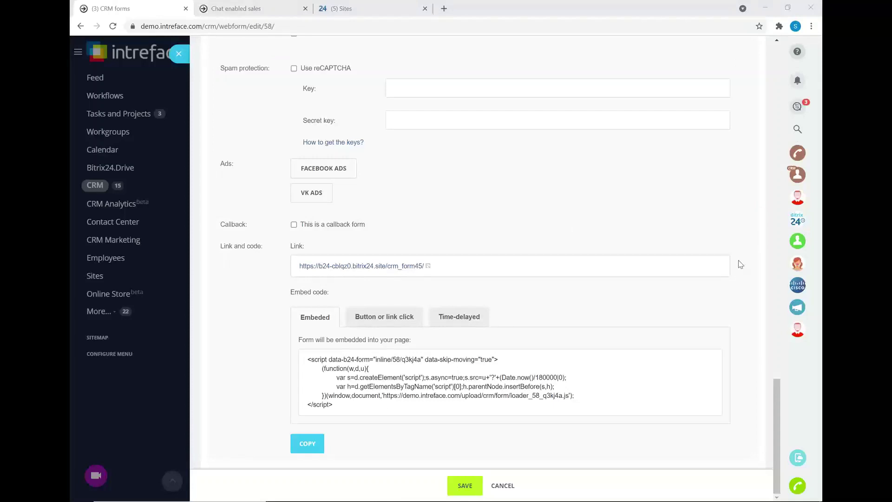
Step: Switch to the Sell More With Sites presentation and go back to the Summary slide
key(alt+Tab)
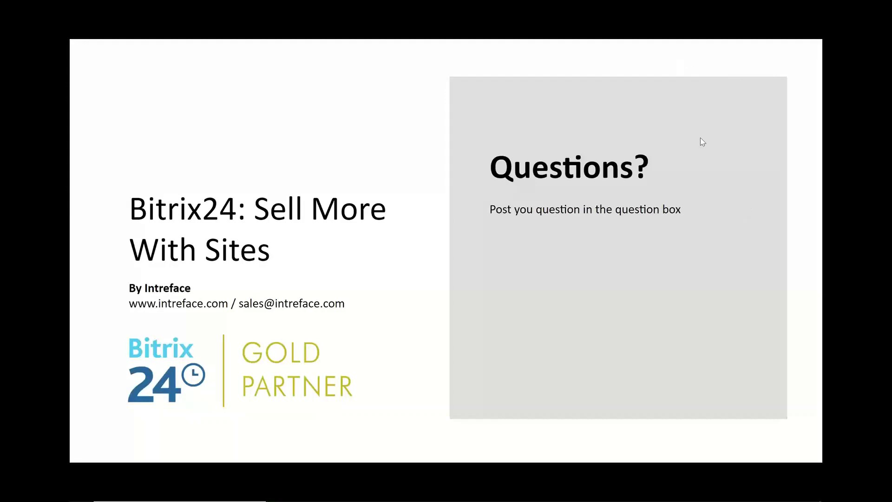
key(Left)
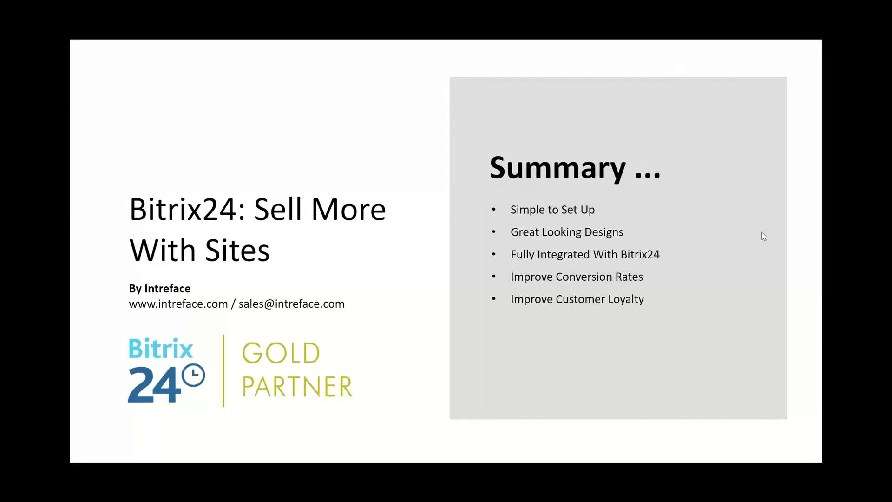